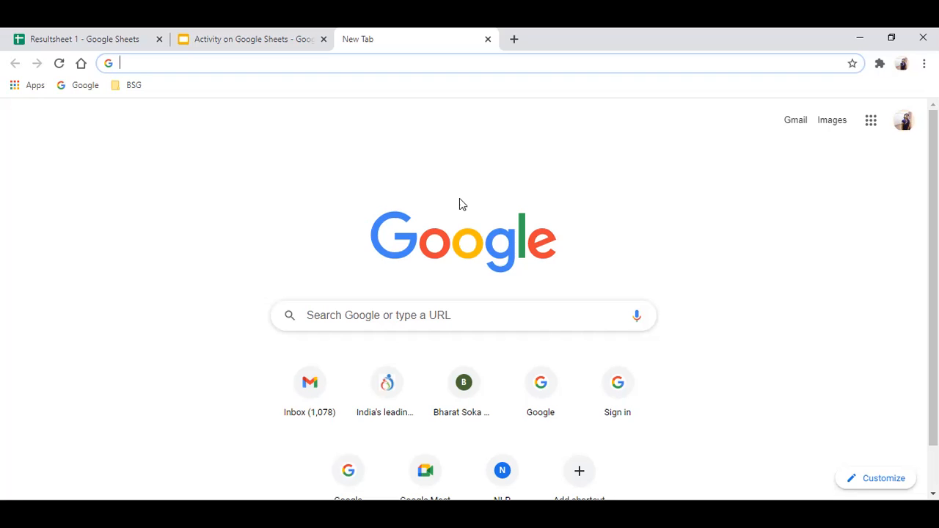
- Open Google Drive from the Google apps list
{"action": "left_click", "coordinate": [870, 126]}
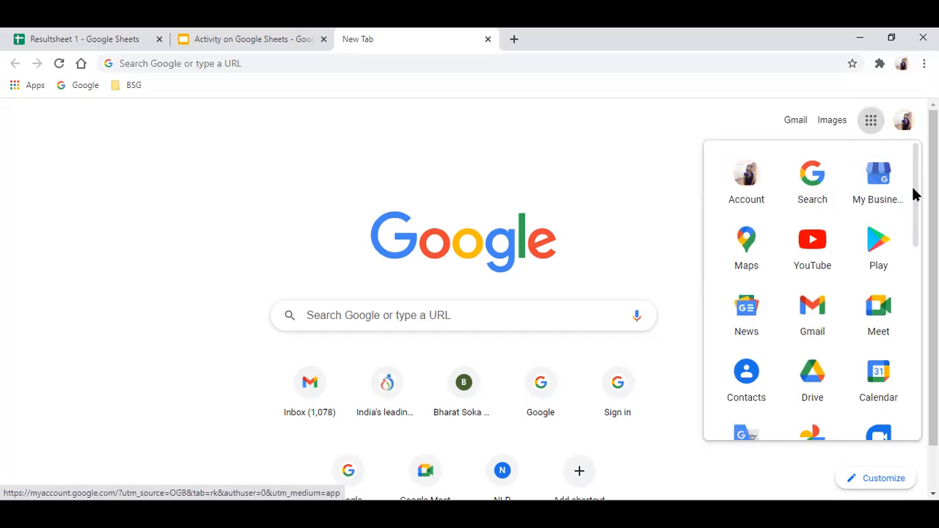
{"action": "scroll", "coordinate": [812, 290], "scroll_direction": "down", "scroll_amount": 3}
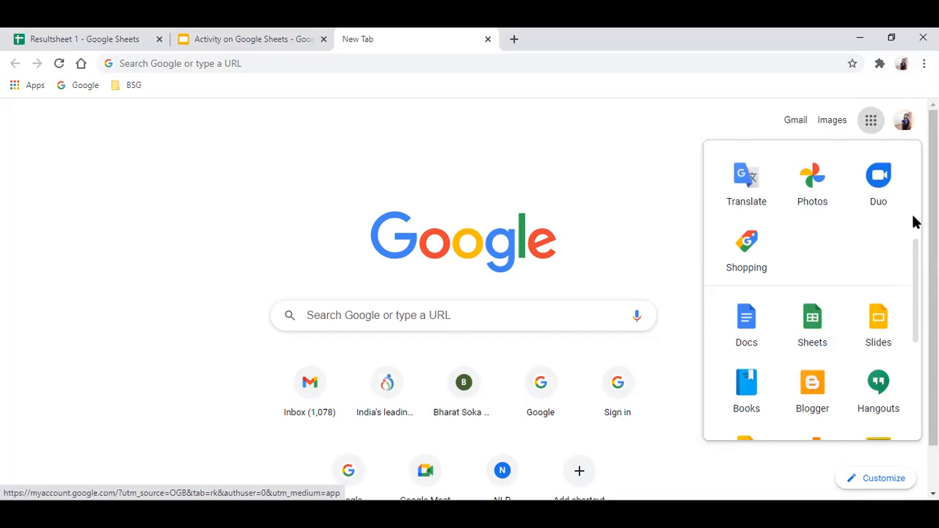
{"action": "scroll", "coordinate": [915, 220], "scroll_direction": "up", "scroll_amount": 5}
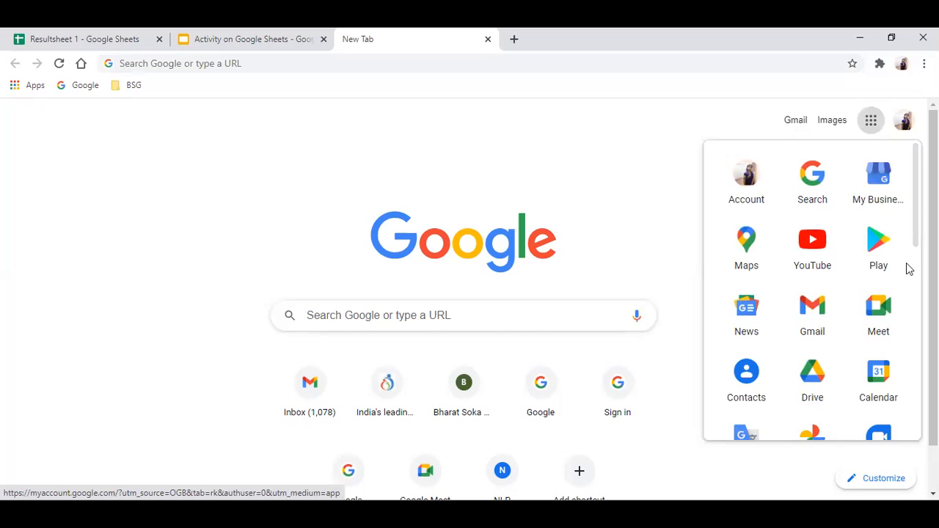
{"action": "left_click", "coordinate": [813, 380]}
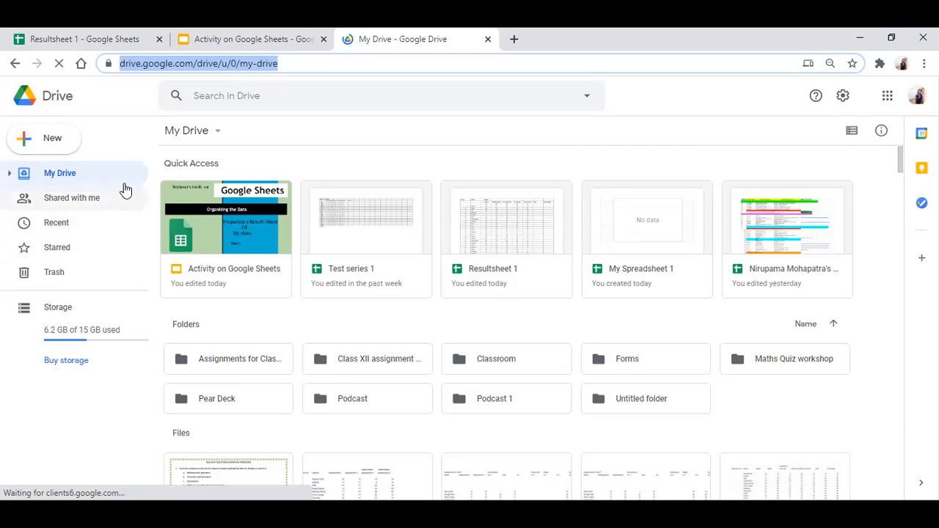
- Create a blank Google Sheets spreadsheet in My Drive
{"action": "left_click", "coordinate": [30, 141]}
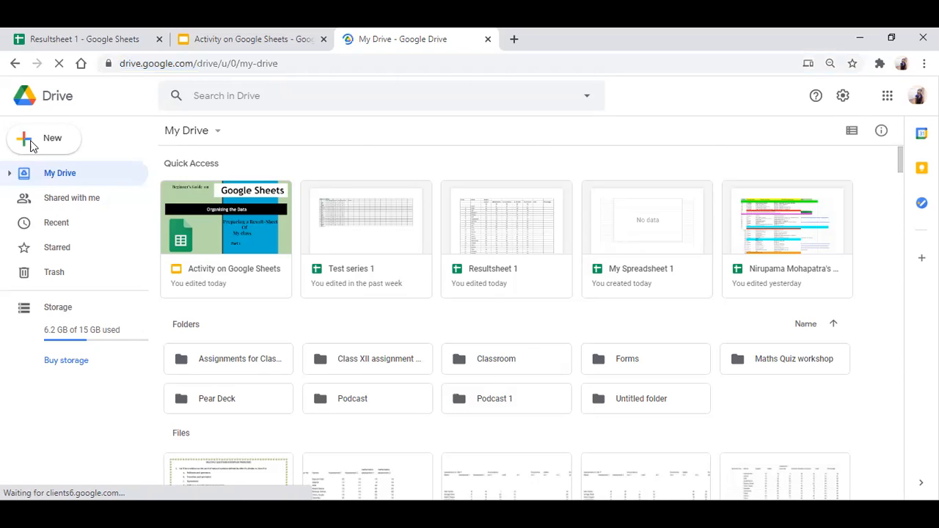
{"action": "left_click", "coordinate": [30, 144]}
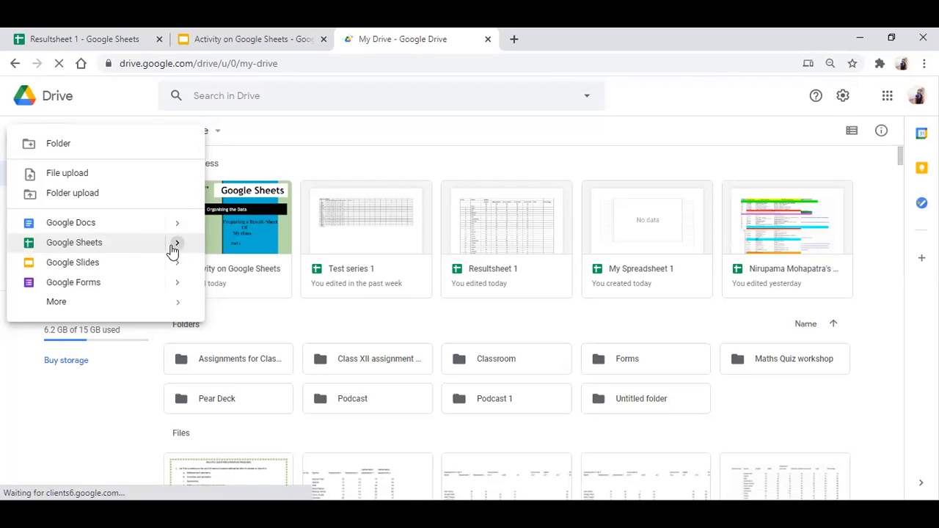
{"action": "mouse_move", "coordinate": [173, 249]}
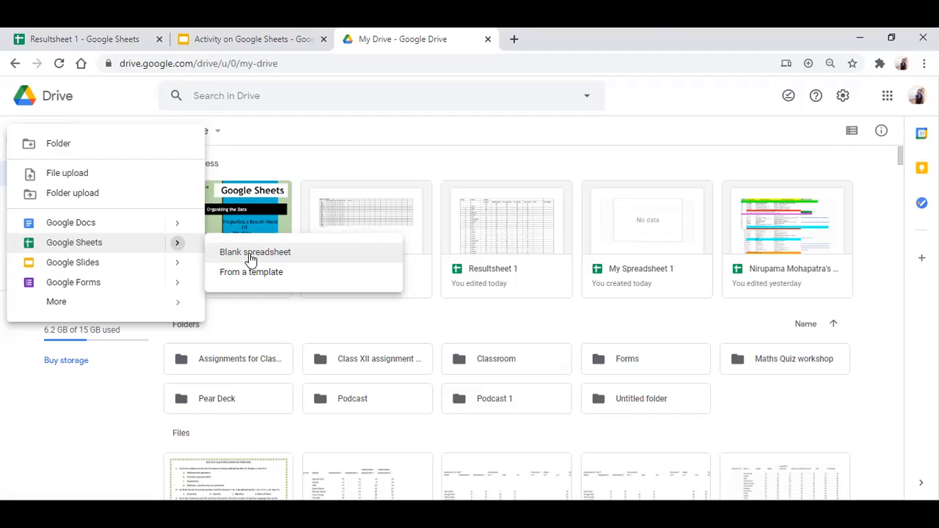
{"action": "left_click", "coordinate": [250, 257]}
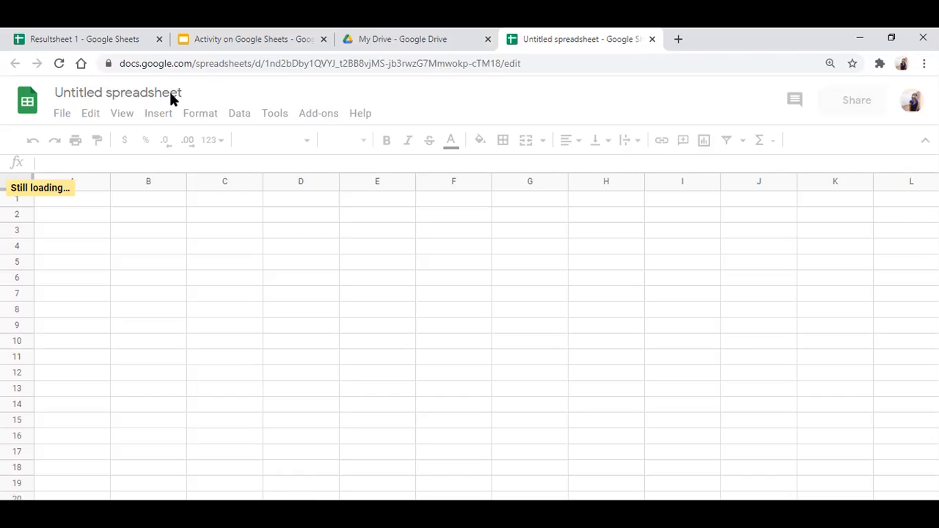
- Replace the default spreadsheet title with "Test" and star the file
{"action": "left_click", "coordinate": [106, 92]}
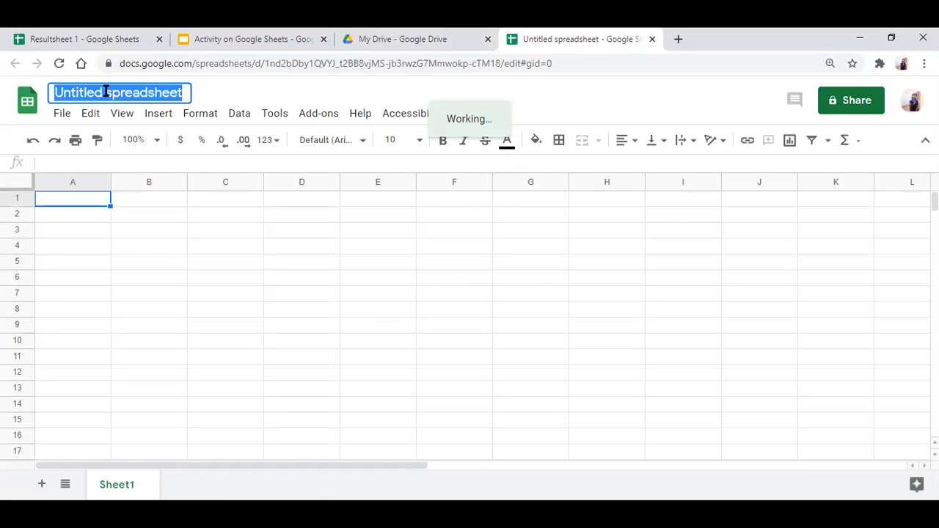
{"action": "left_click", "coordinate": [107, 92]}
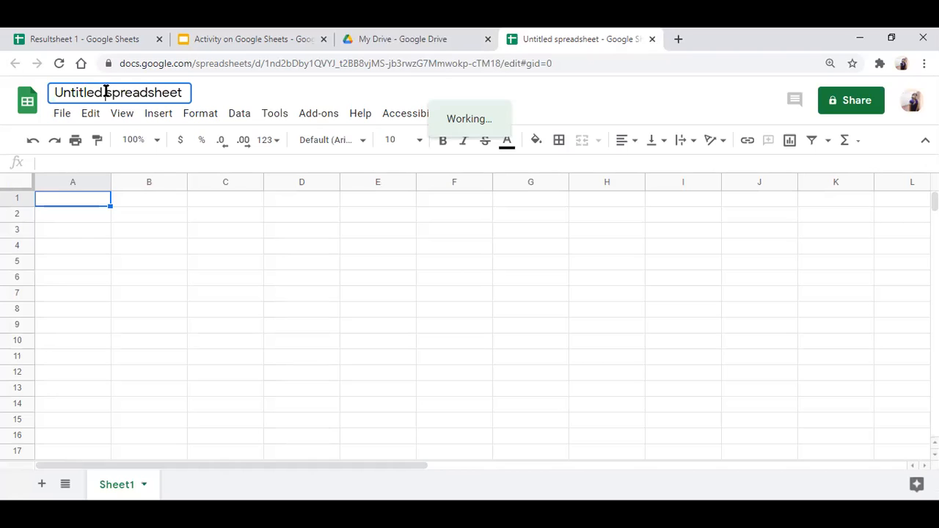
{"action": "key", "text": "BackSpace"}
{"action": "key", "text": "BackSpace"}
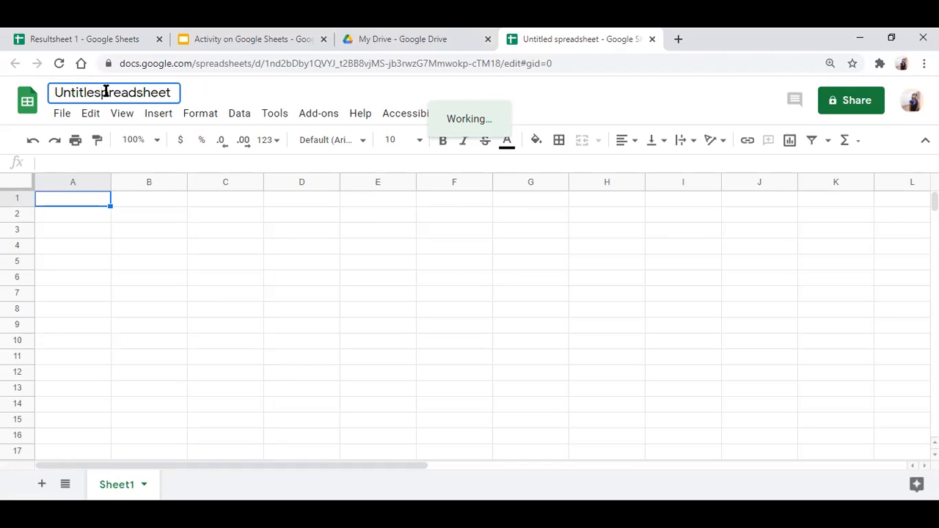
{"action": "key", "text": "BackSpace"}
{"action": "key", "text": "BackSpace"}
{"action": "key", "text": "BackSpace"}
{"action": "key", "text": "BackSpace"}
{"action": "key", "text": "BackSpace"}
{"action": "key", "text": "BackSpace"}
{"action": "key", "text": "BackSpace"}
{"action": "key", "text": "BackSpace"}
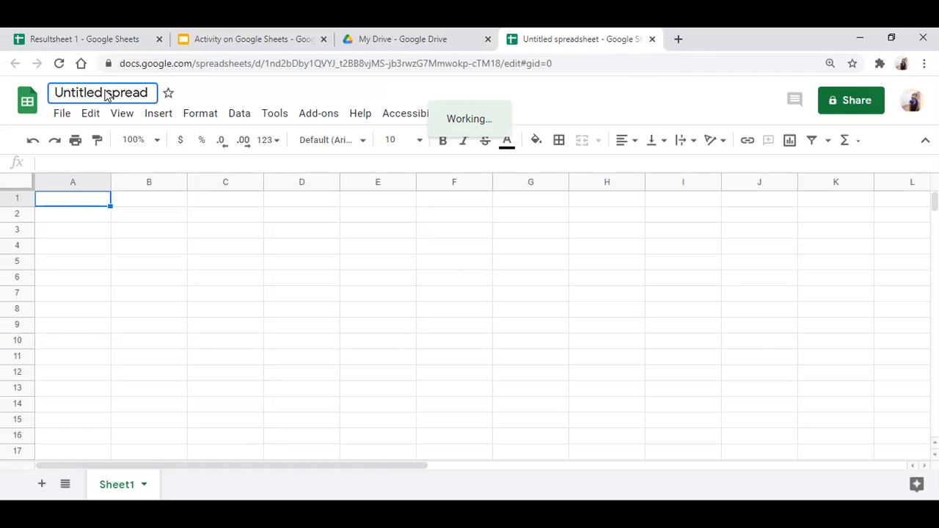
{"action": "key", "text": "BackSpace"}
{"action": "key", "text": "BackSpace"}
{"action": "key", "text": "BackSpace"}
{"action": "key", "text": "BackSpace"}
{"action": "key", "text": "BackSpace"}
{"action": "key", "text": "BackSpace"}
{"action": "key", "text": "BackSpace"}
{"action": "key", "text": "BackSpace"}
{"action": "key", "text": "BackSpace"}
{"action": "key", "text": "BackSpace"}
{"action": "key", "text": "BackSpace"}
{"action": "key", "text": "BackSpace"}
{"action": "key", "text": "BackSpace"}
{"action": "key", "text": "BackSpace"}
{"action": "key", "text": "BackSpace"}
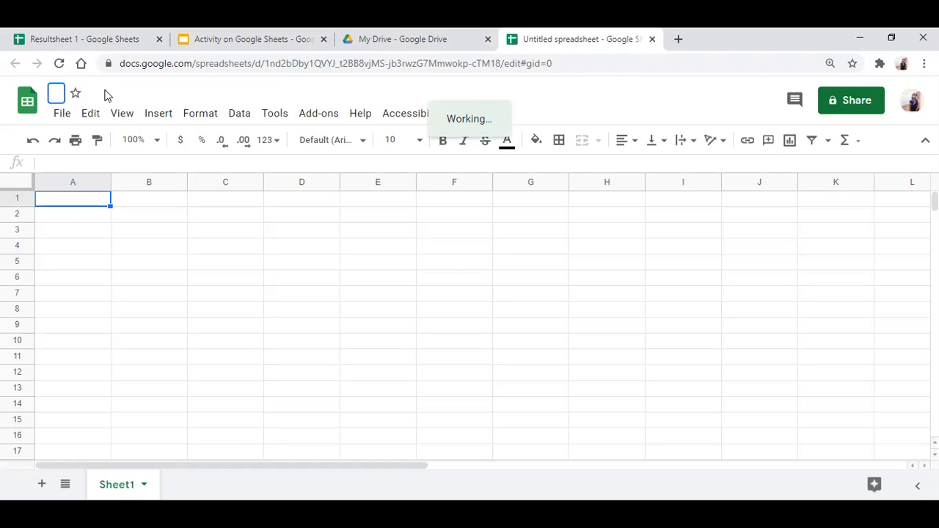
{"action": "type", "text": "Tes"}
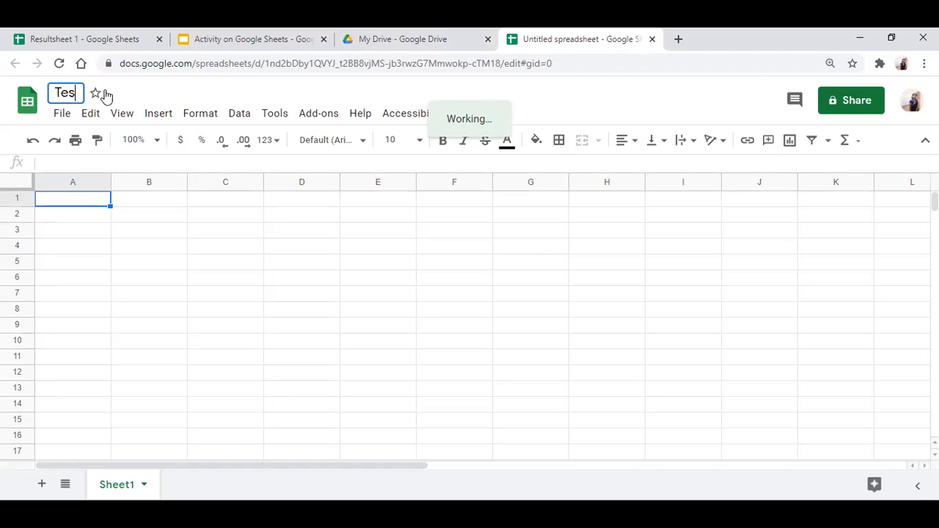
{"action": "type", "text": "t"}
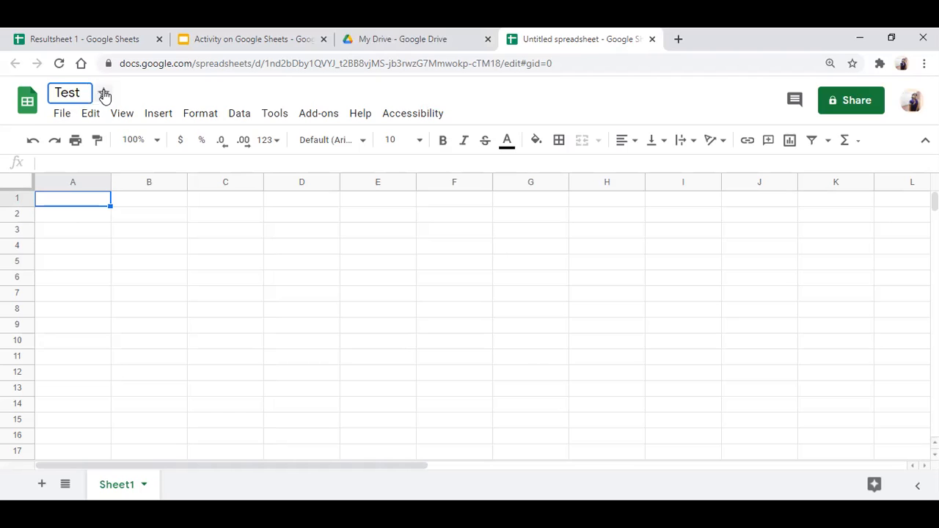
{"action": "left_click", "coordinate": [104, 95]}
{"action": "type", "text": "heet"}
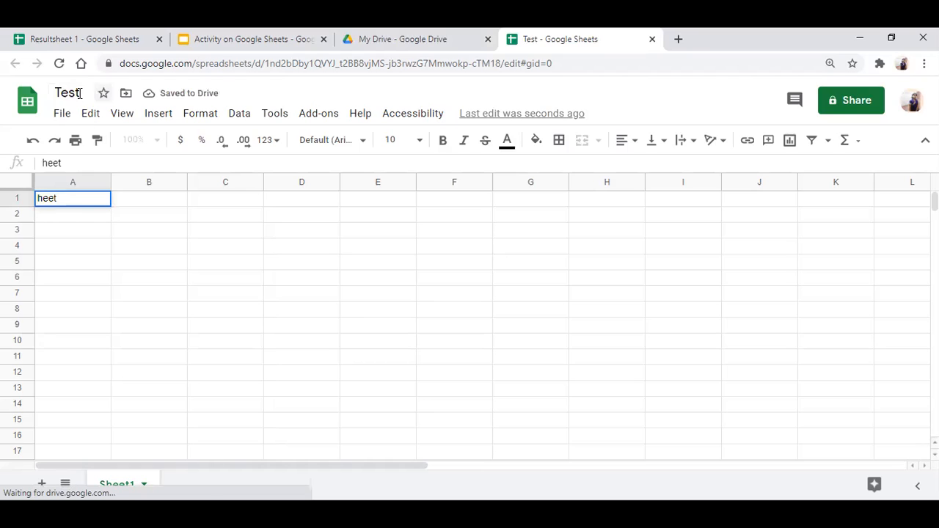
- Extend the spreadsheet title to "Test Sheet" and clear the stray text from cell A1
{"action": "left_click", "coordinate": [83, 93]}
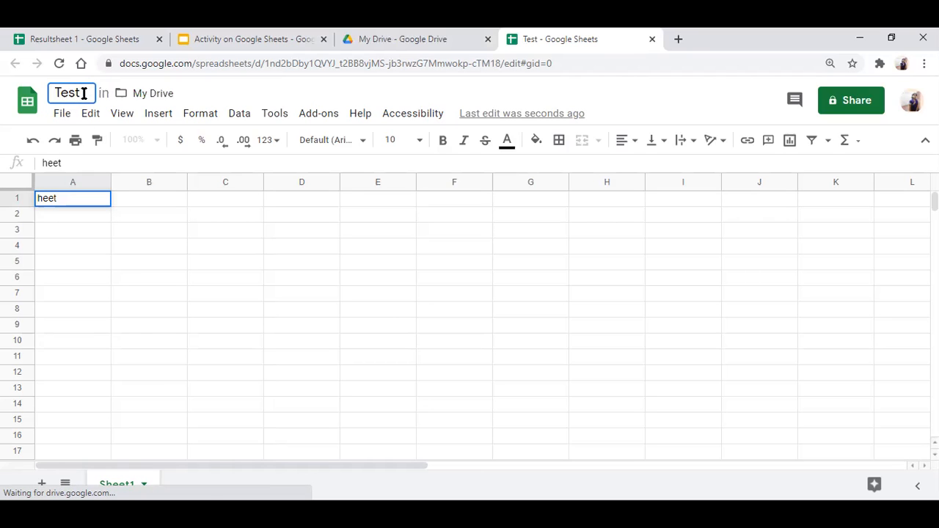
{"action": "type", "text": "Shee"}
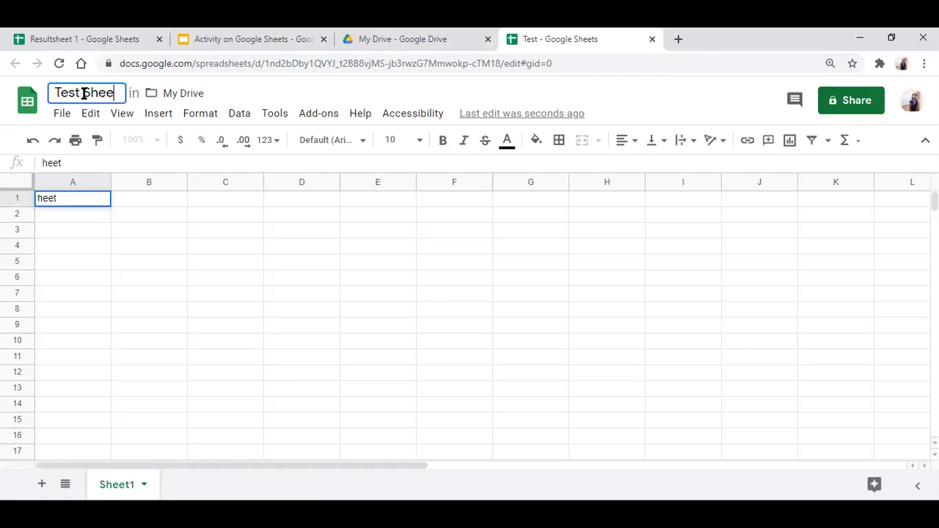
{"action": "type", "text": "t"}
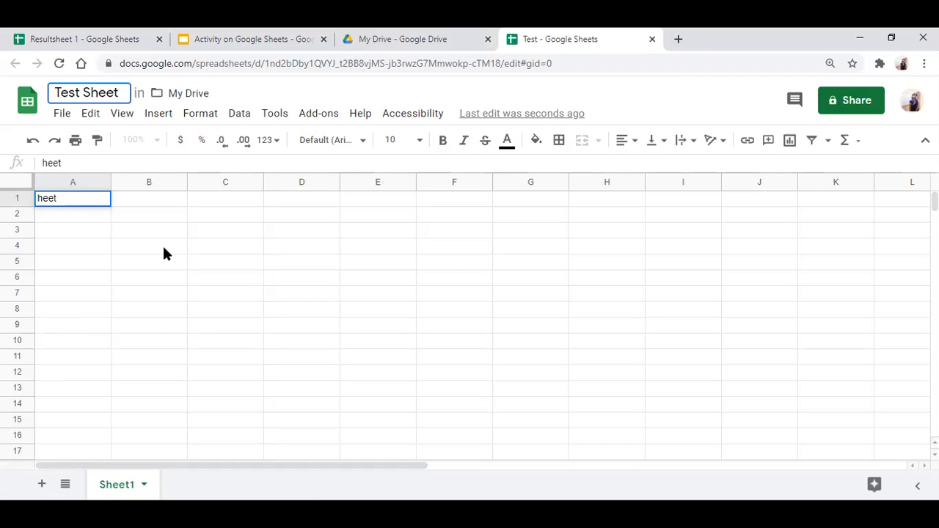
{"action": "key", "text": "Return"}
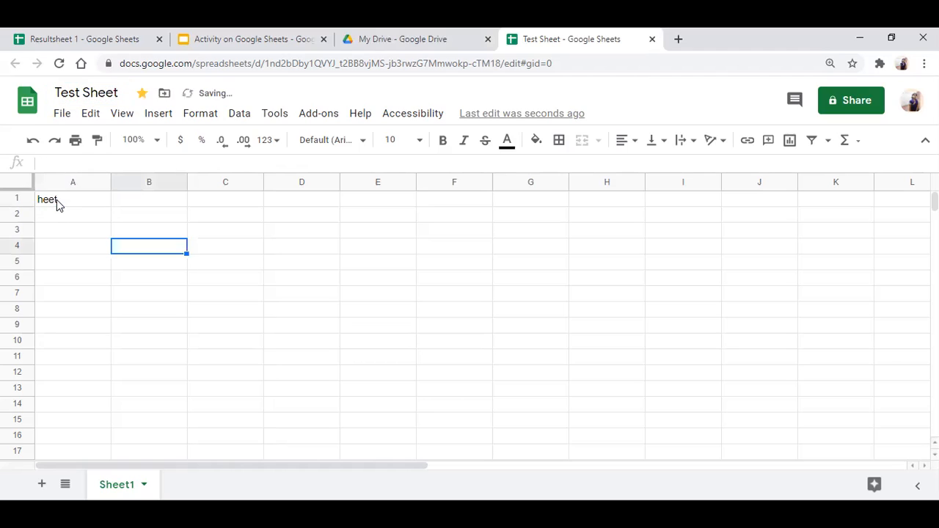
{"action": "left_click", "coordinate": [56, 200]}
{"action": "key", "text": "Delete"}
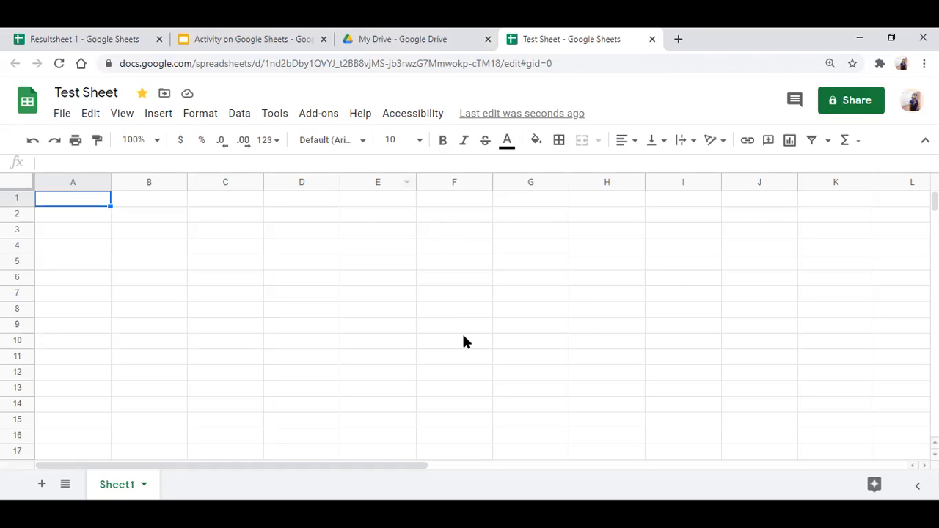
- Move the cell selection around columns A and B of the empty sheet, finishing on cell A4
{"action": "left_click", "coordinate": [72, 220]}
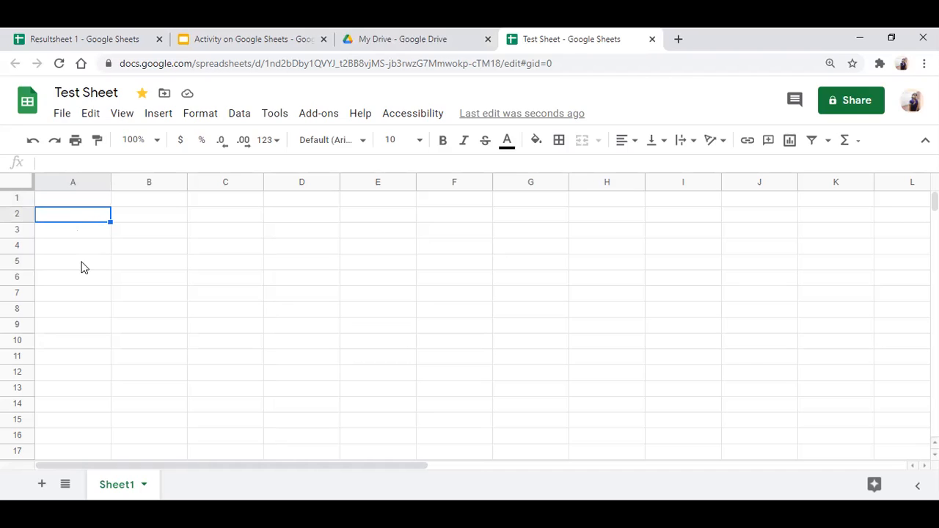
{"action": "double_click", "coordinate": [80, 214]}
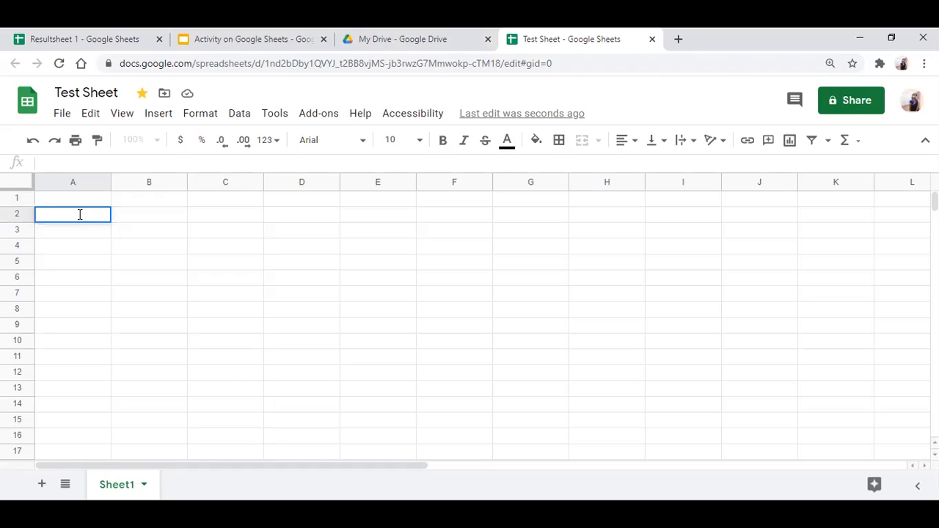
{"action": "key", "text": "Return"}
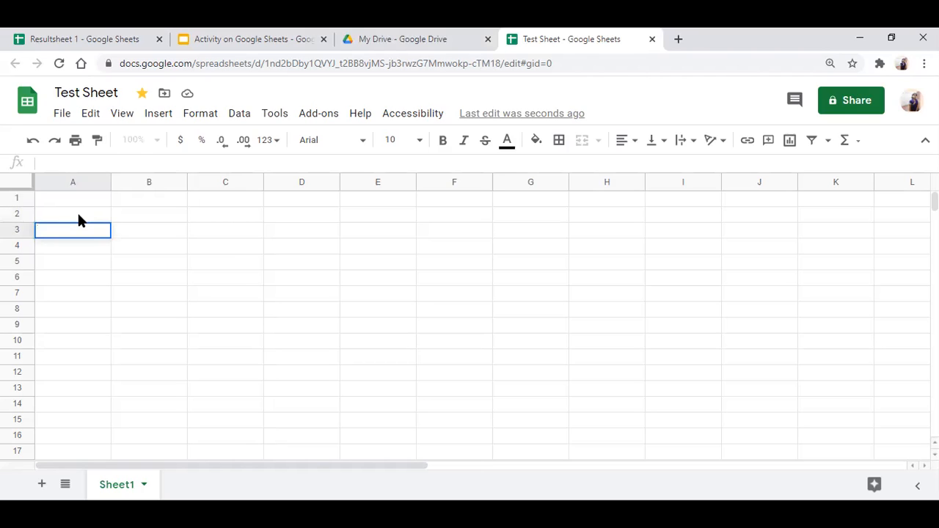
{"action": "key", "text": "Return"}
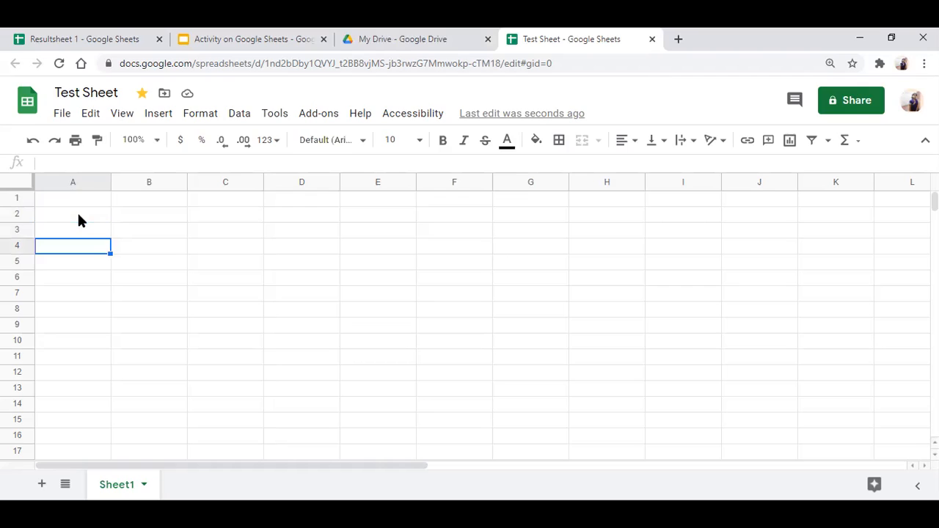
{"action": "left_click", "coordinate": [131, 258]}
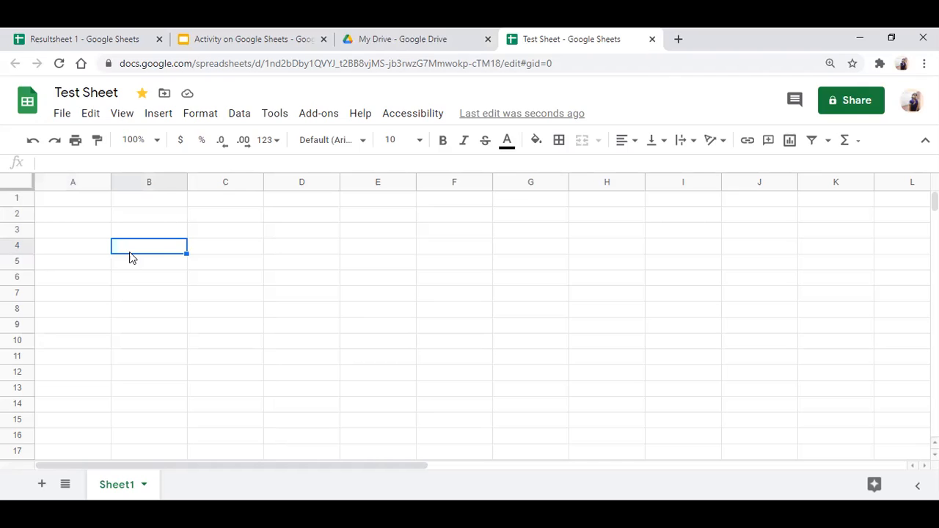
{"action": "key", "text": "Right"}
{"action": "key", "text": "Left"}
{"action": "key", "text": "Left"}
{"action": "key", "text": "Up"}
{"action": "key", "text": "Up"}
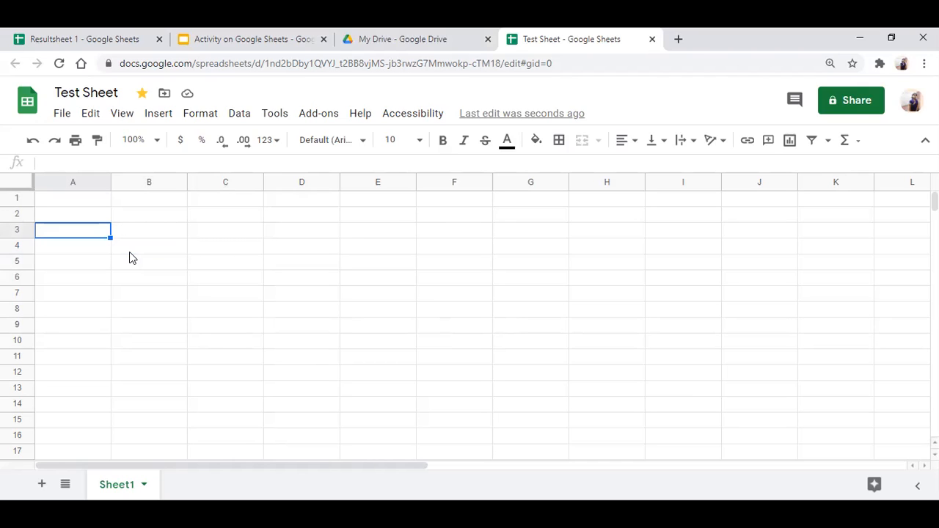
{"action": "key", "text": "Down"}
{"action": "key", "text": "Down"}
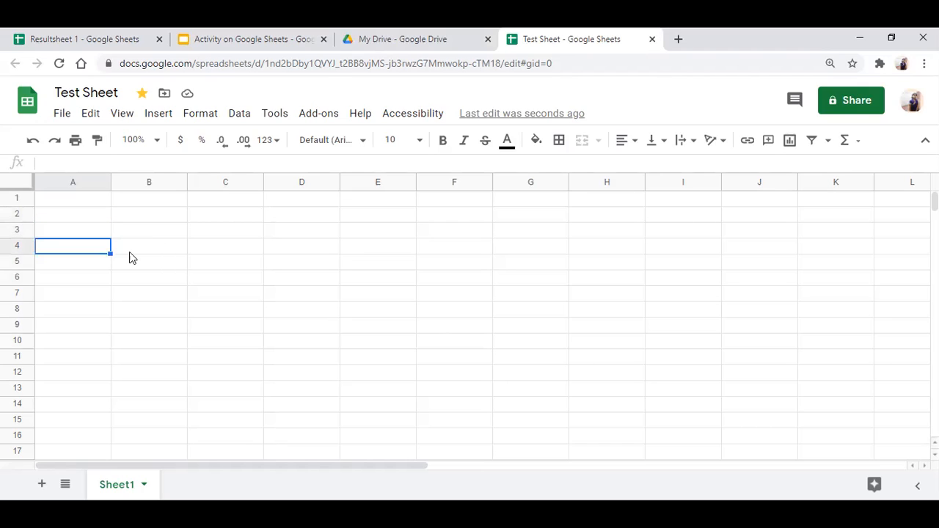
- Review the options for freezing rows and columns, inserting cells and objects, and formatting text in the sheet
{"action": "left_click", "coordinate": [122, 115]}
{"action": "mouse_move", "coordinate": [176, 147]}
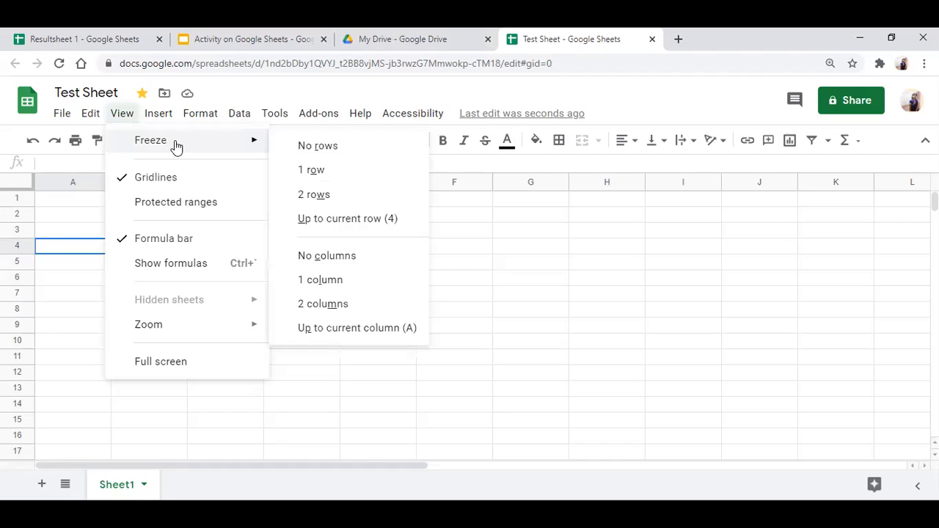
{"action": "left_click", "coordinate": [157, 116]}
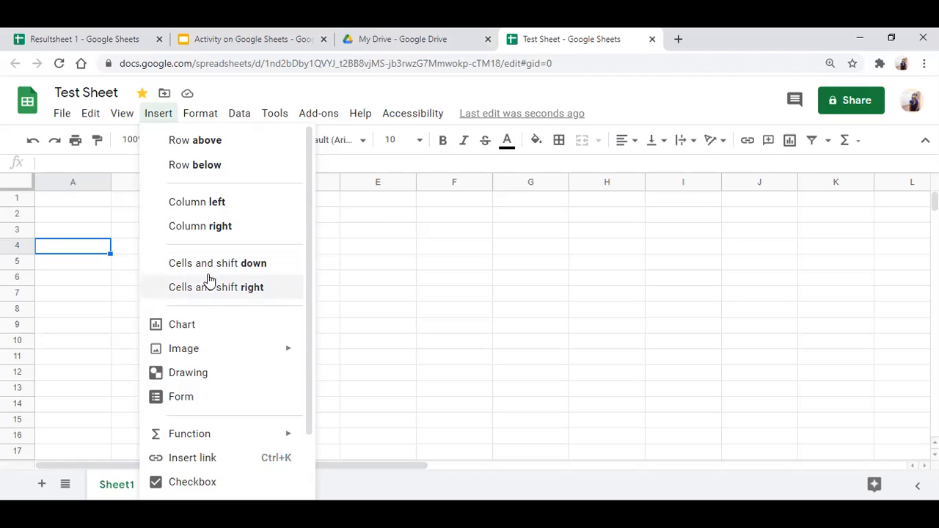
{"action": "left_click", "coordinate": [371, 253]}
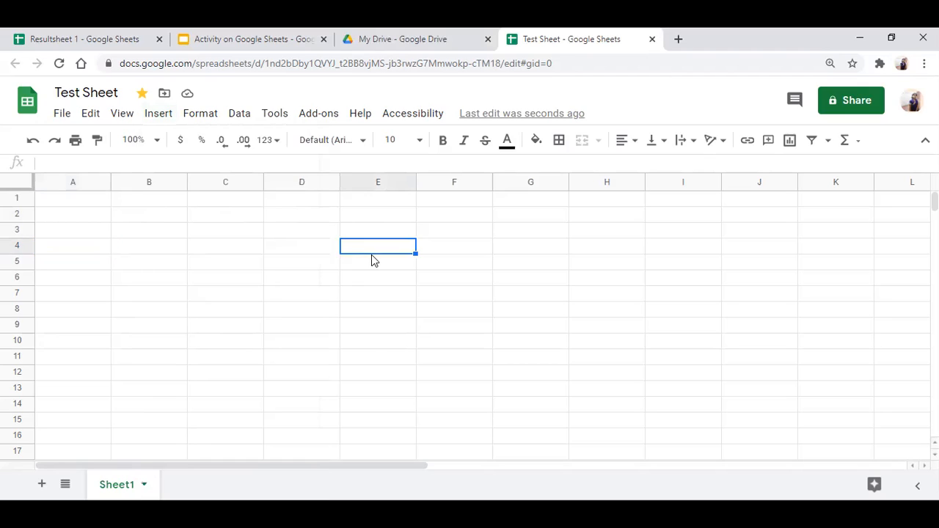
{"action": "left_click", "coordinate": [203, 117]}
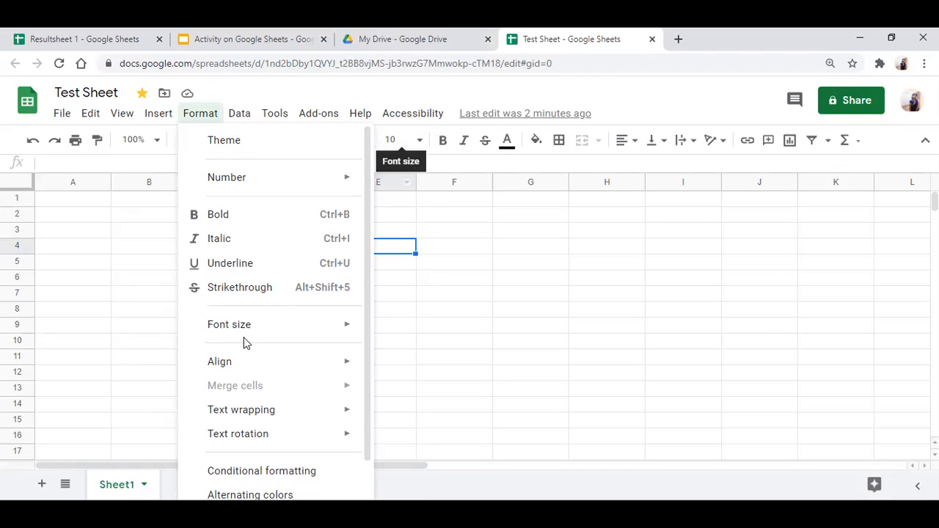
{"action": "mouse_move", "coordinate": [249, 365]}
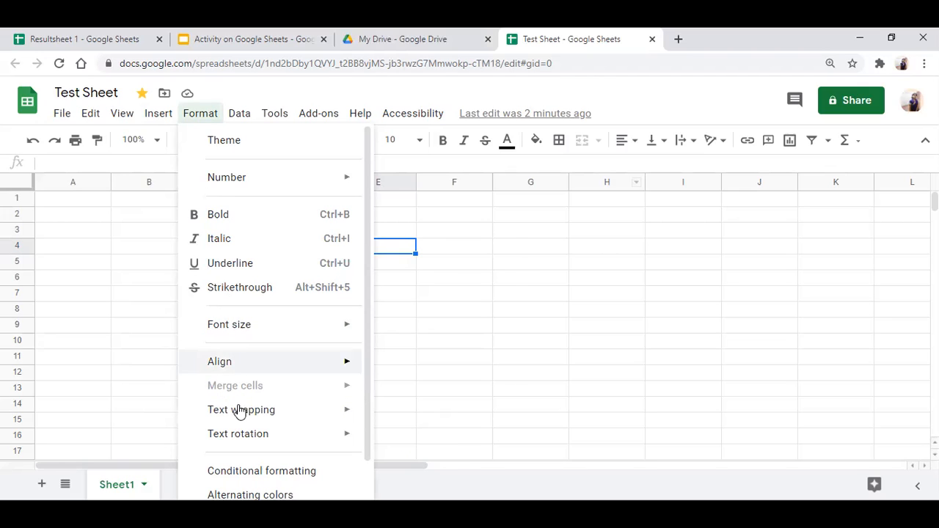
{"action": "mouse_move", "coordinate": [244, 434]}
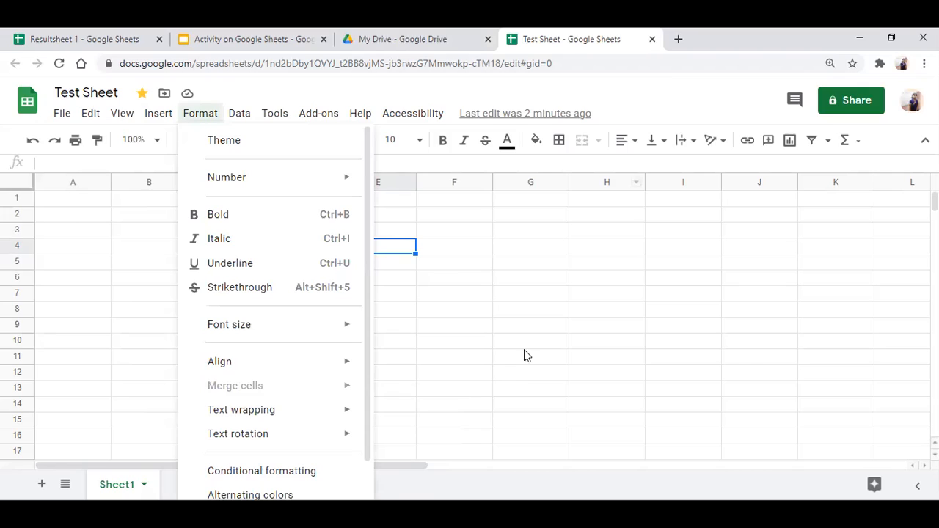
{"action": "left_click", "coordinate": [552, 335]}
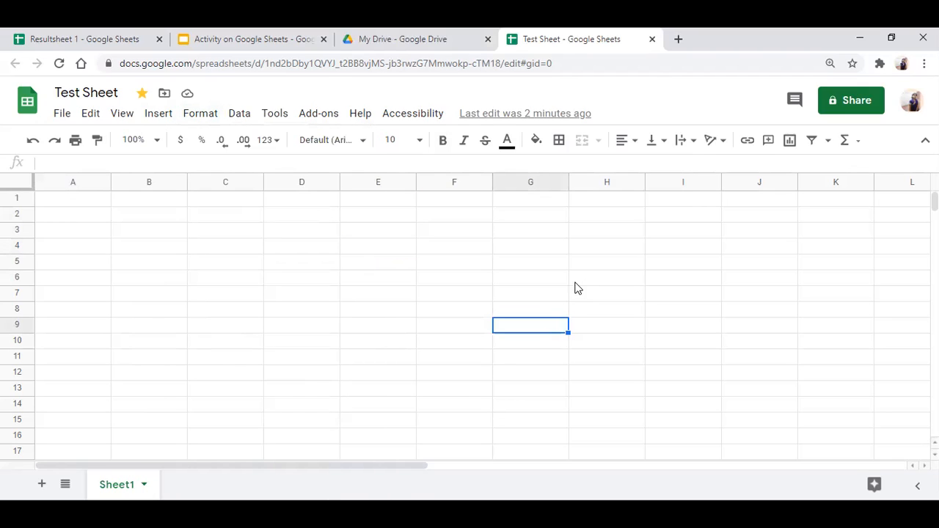
- Review the options for sorting, filtering and validating data in the empty Test Sheet
{"action": "left_click", "coordinate": [239, 117]}
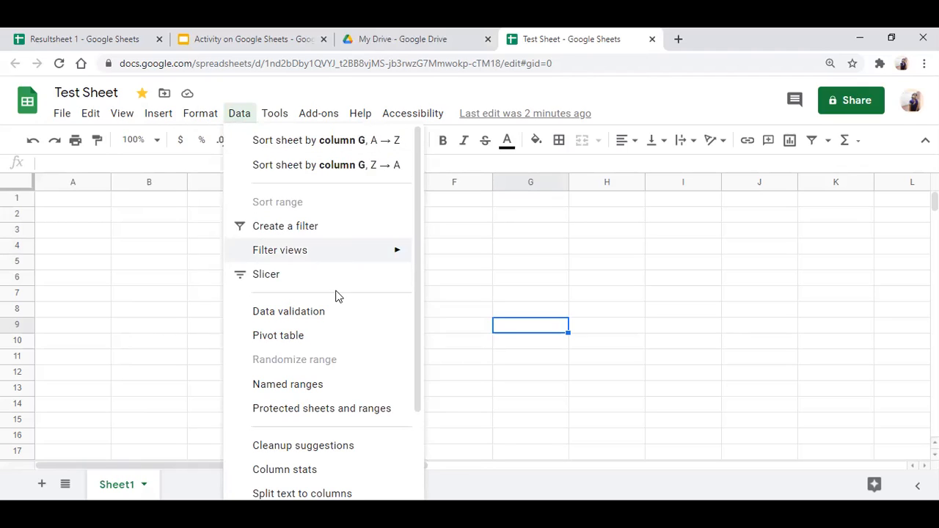
{"action": "left_click", "coordinate": [499, 252]}
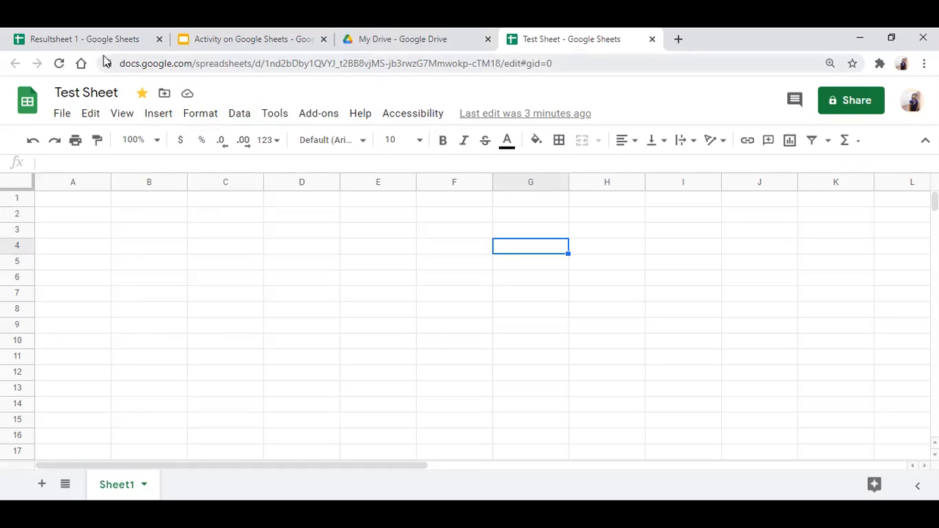
- Switch to the Resultsheet 1 spreadsheet and go up to the Name header in cell B1
{"action": "left_click", "coordinate": [71, 44]}
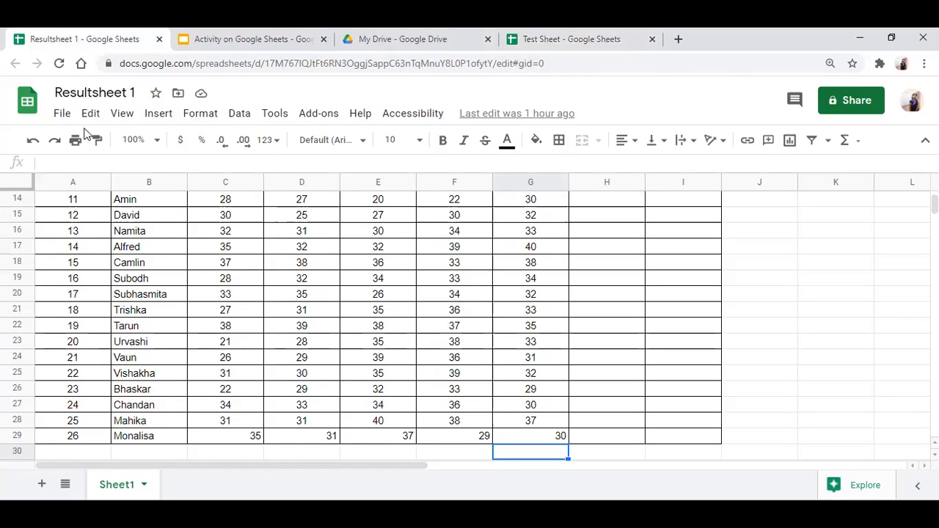
{"action": "left_click", "coordinate": [130, 232]}
{"action": "key", "text": "Up"}
{"action": "key", "text": "Up"}
{"action": "key", "text": "Up"}
{"action": "key", "text": "Up"}
{"action": "key", "text": "Up"}
{"action": "key", "text": "Up"}
{"action": "key", "text": "Up"}
{"action": "key", "text": "Up"}
{"action": "key", "text": "Up"}
{"action": "key", "text": "Up"}
{"action": "key", "text": "Up"}
{"action": "key", "text": "Up"}
{"action": "key", "text": "Up"}
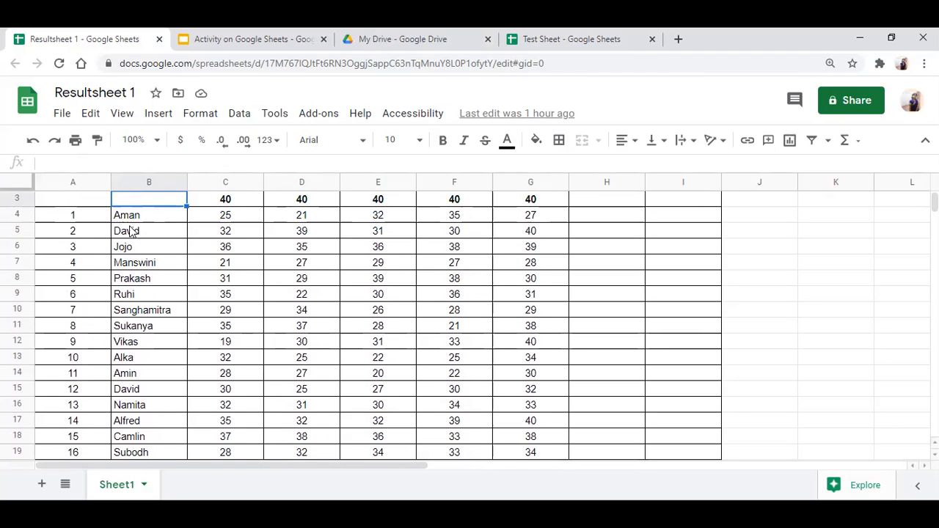
{"action": "key", "text": "Up"}
{"action": "key", "text": "Up"}
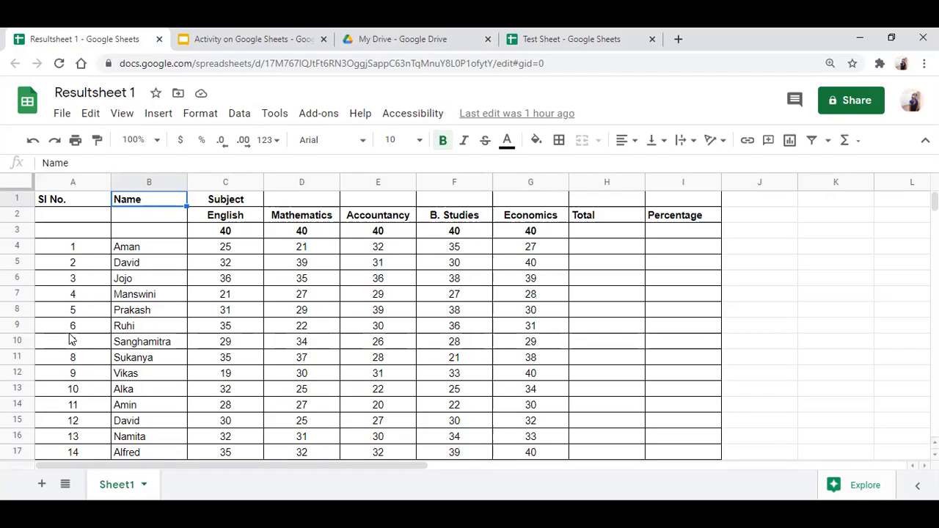
- Left-align the Sl No. column from cell A1 through A29
{"action": "left_click", "coordinate": [41, 254]}
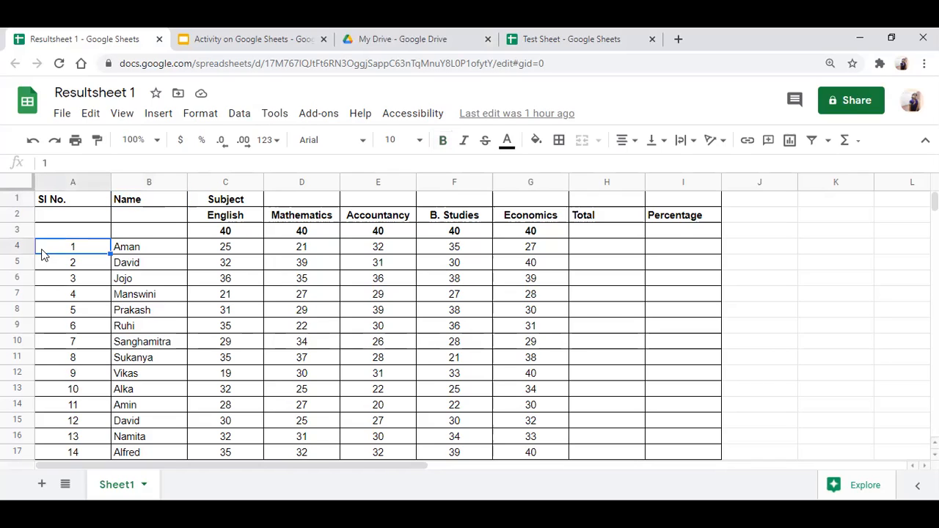
{"action": "left_click", "coordinate": [42, 204]}
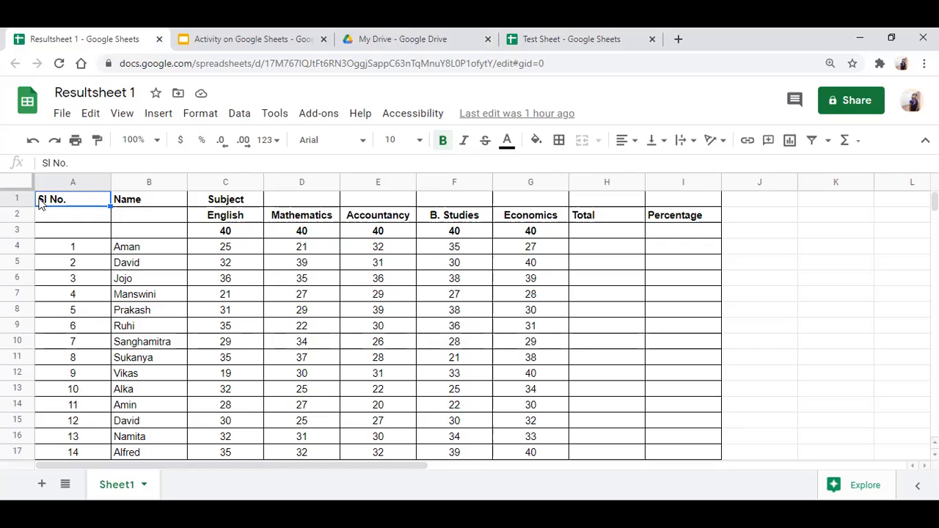
{"action": "key", "text": "shift+Down"}
{"action": "key", "text": "shift+Down"}
{"action": "key", "text": "shift+Down"}
{"action": "key", "text": "shift+Down"}
{"action": "key", "text": "shift+Down"}
{"action": "key", "text": "shift+Down"}
{"action": "key", "text": "shift+Down"}
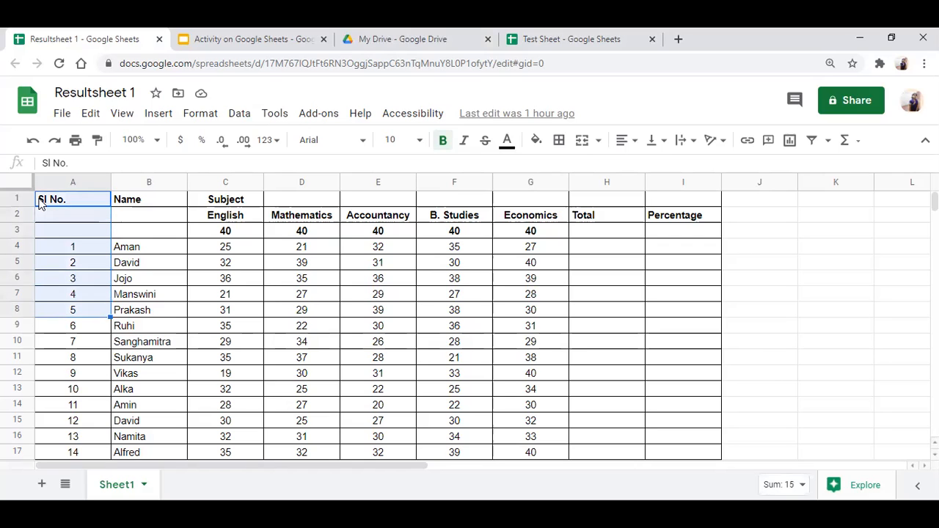
{"action": "key", "text": "shift+Down"}
{"action": "key", "text": "shift+Down"}
{"action": "key", "text": "shift+Down"}
{"action": "key", "text": "shift+Down"}
{"action": "key", "text": "shift+Down"}
{"action": "key", "text": "shift+Down"}
{"action": "key", "text": "shift+Down"}
{"action": "key", "text": "shift+Down"}
{"action": "key", "text": "shift+Down"}
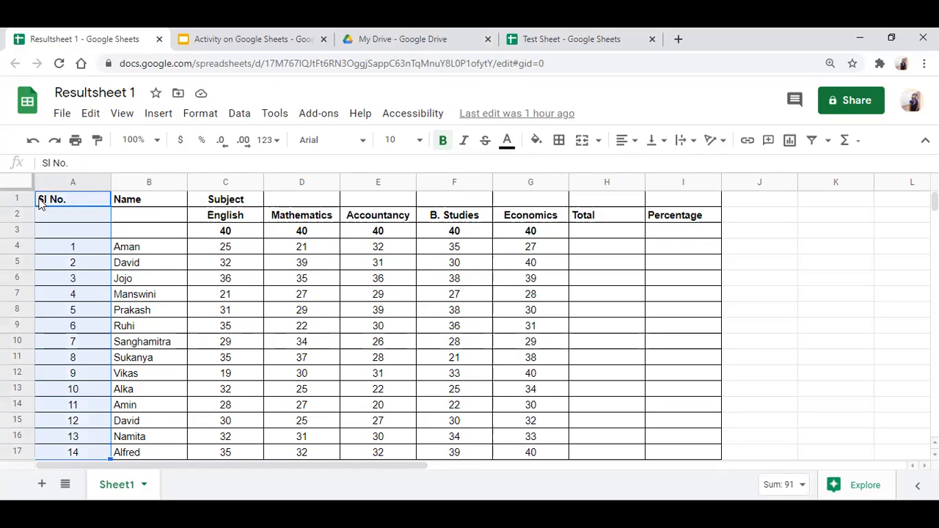
{"action": "key", "text": "shift+Down"}
{"action": "key", "text": "shift+Down"}
{"action": "key", "text": "shift+Down"}
{"action": "key", "text": "shift+Down"}
{"action": "key", "text": "shift+Down"}
{"action": "key", "text": "shift+Down"}
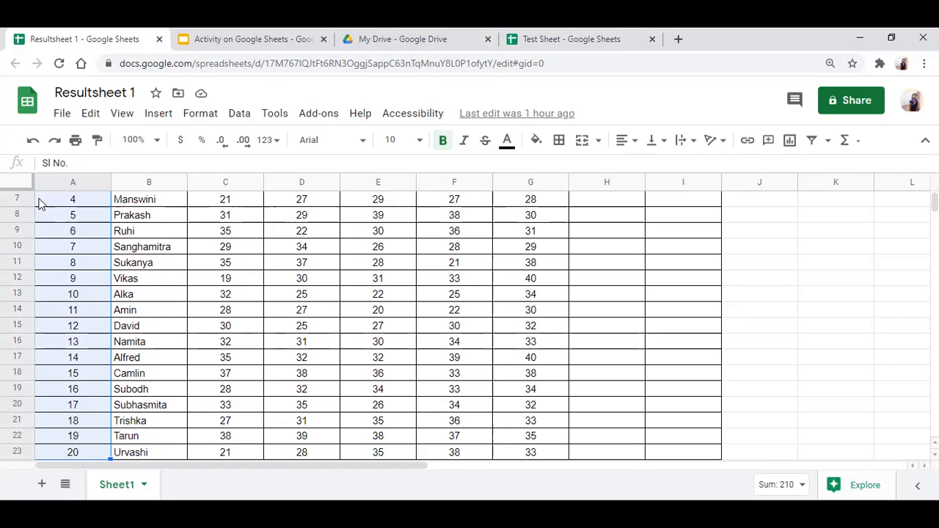
{"action": "key", "text": "shift+Down"}
{"action": "key", "text": "shift+Down"}
{"action": "key", "text": "shift+Down"}
{"action": "key", "text": "shift+Down"}
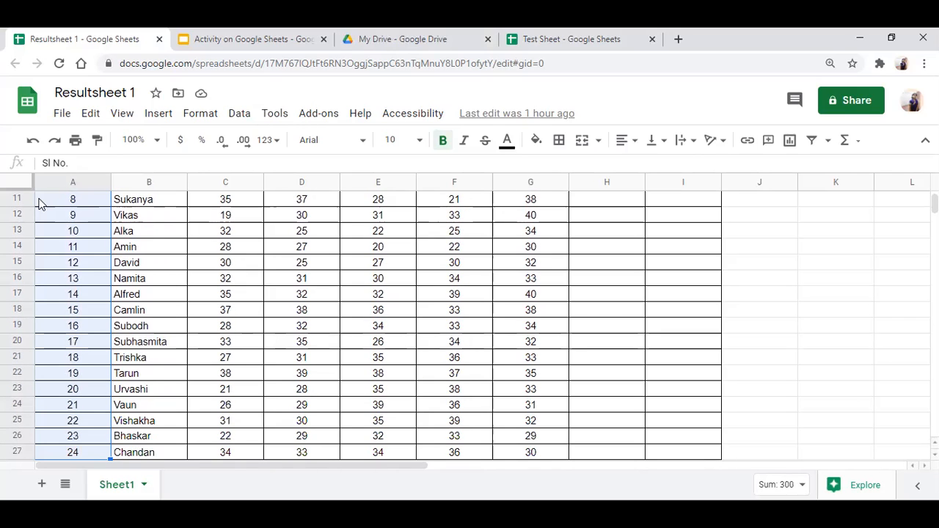
{"action": "key", "text": "shift+Down"}
{"action": "key", "text": "shift+Down"}
{"action": "key", "text": "shift+Down"}
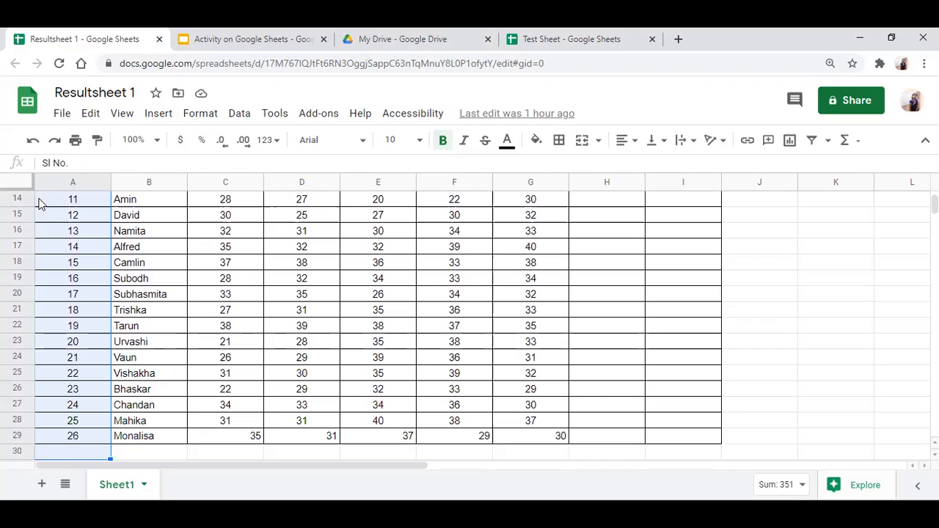
{"action": "key", "text": "shift+Up"}
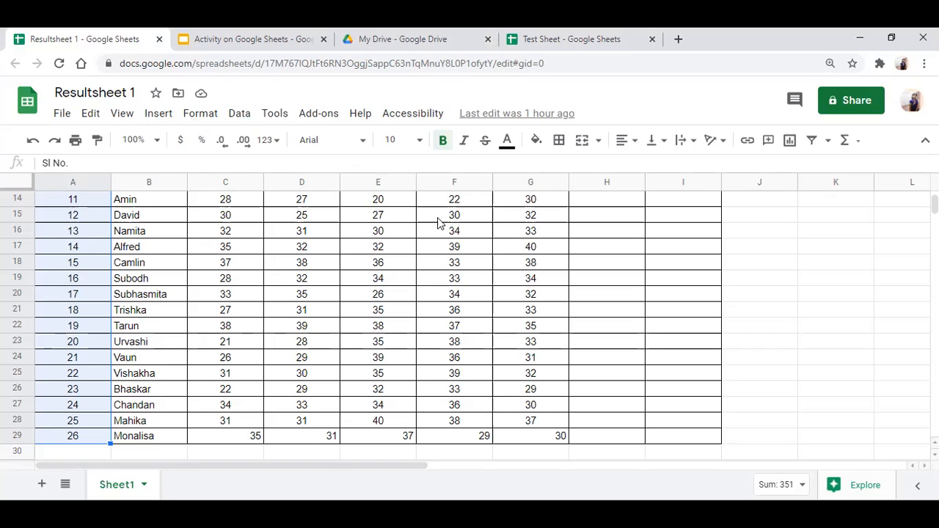
{"action": "left_click", "coordinate": [635, 146]}
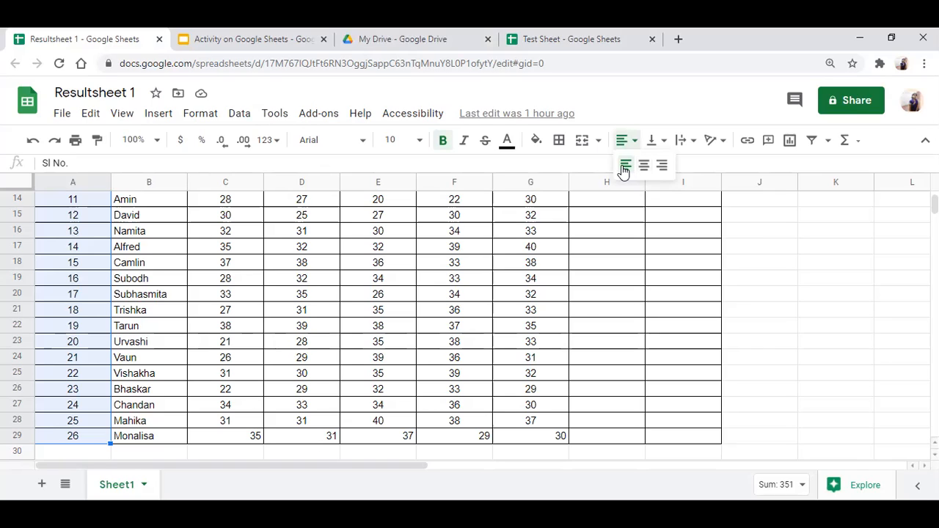
{"action": "left_click", "coordinate": [625, 167]}
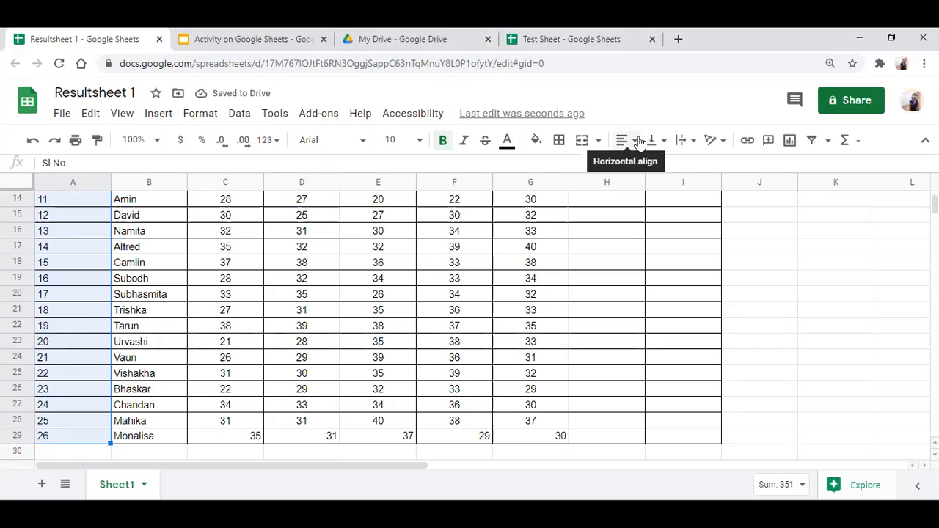
- Center the Sl No. column horizontally and deselect it
{"action": "left_click", "coordinate": [636, 144]}
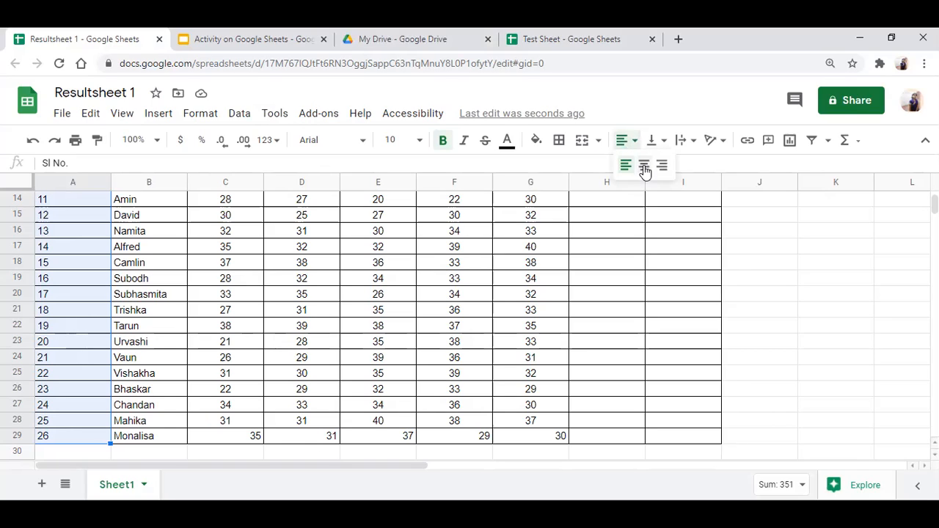
{"action": "left_click", "coordinate": [644, 165]}
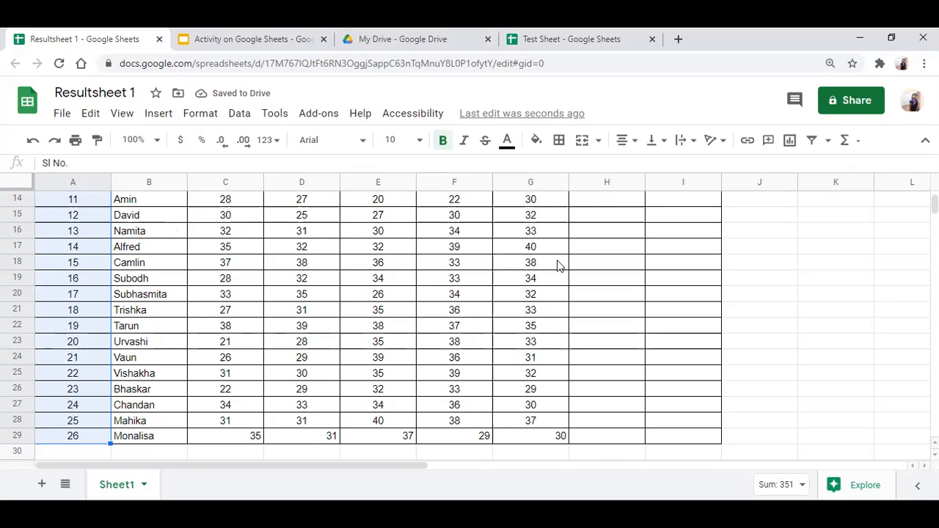
{"action": "left_click", "coordinate": [771, 273]}
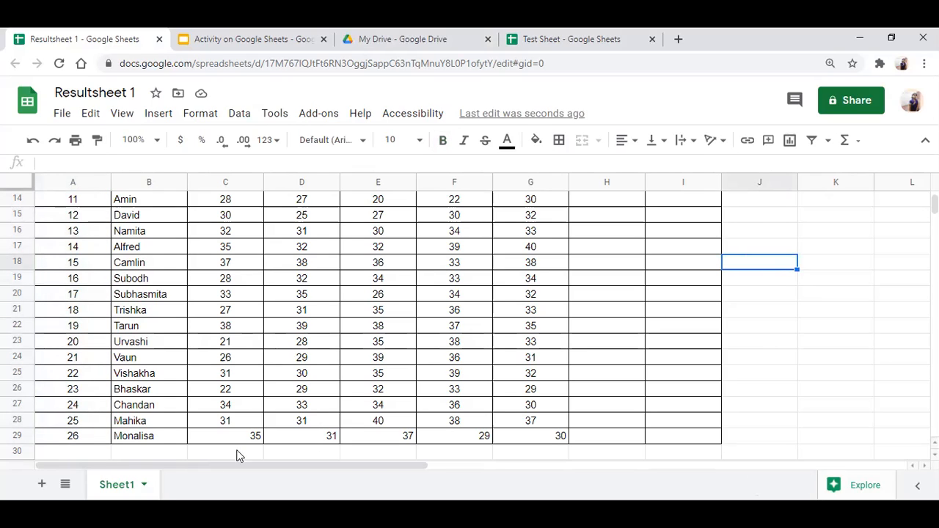
- Center the marks in the last student row horizontally, covering cells C29 through I29
{"action": "left_click", "coordinate": [168, 439]}
{"action": "left_click", "coordinate": [192, 431]}
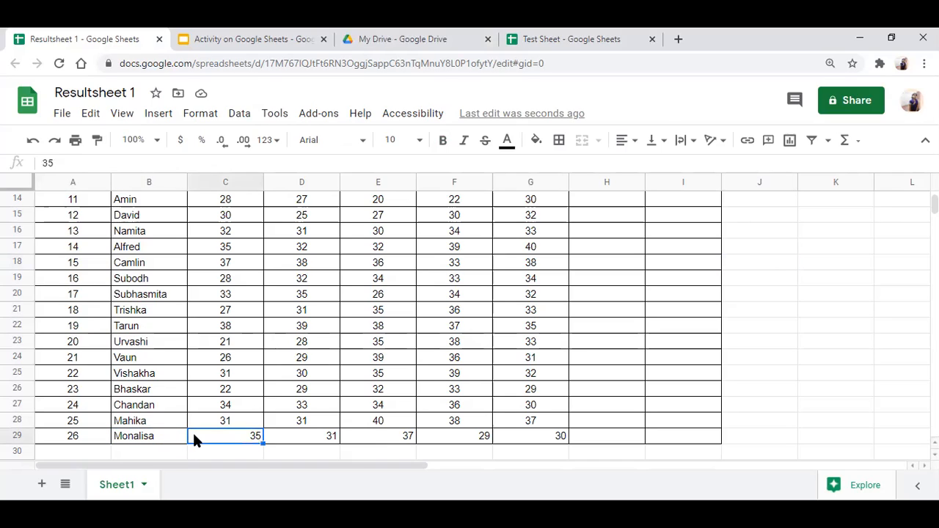
{"action": "key", "text": "shift+Right"}
{"action": "key", "text": "shift+Right"}
{"action": "key", "text": "shift+Right"}
{"action": "key", "text": "shift+Right"}
{"action": "key", "text": "shift+Right"}
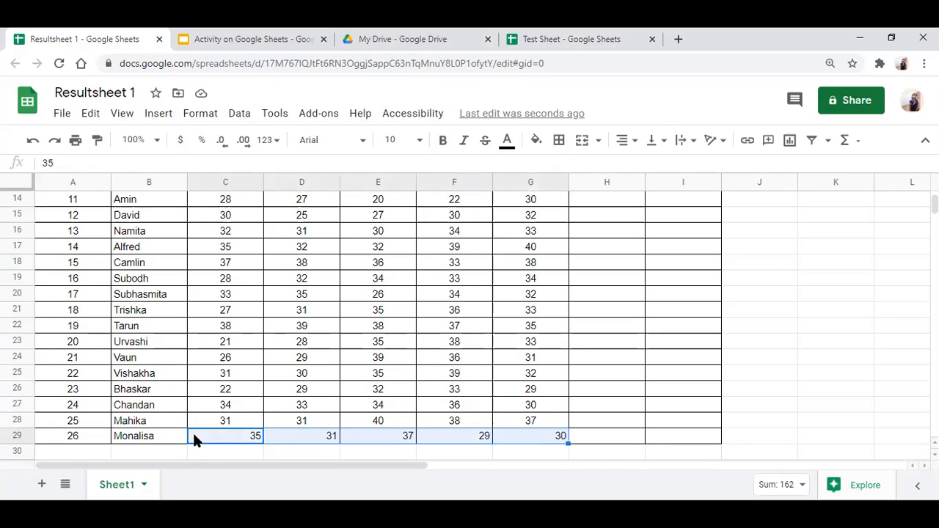
{"action": "key", "text": "shift+Right"}
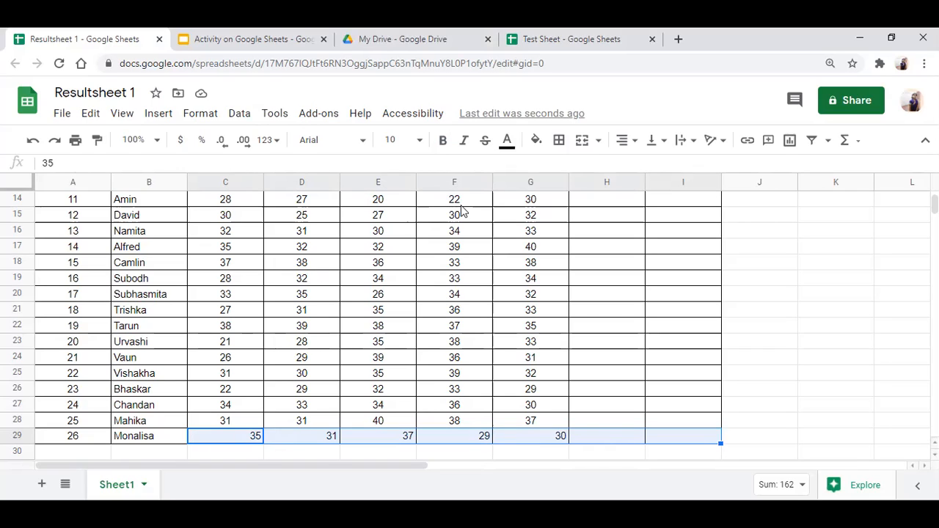
{"action": "left_click", "coordinate": [636, 141]}
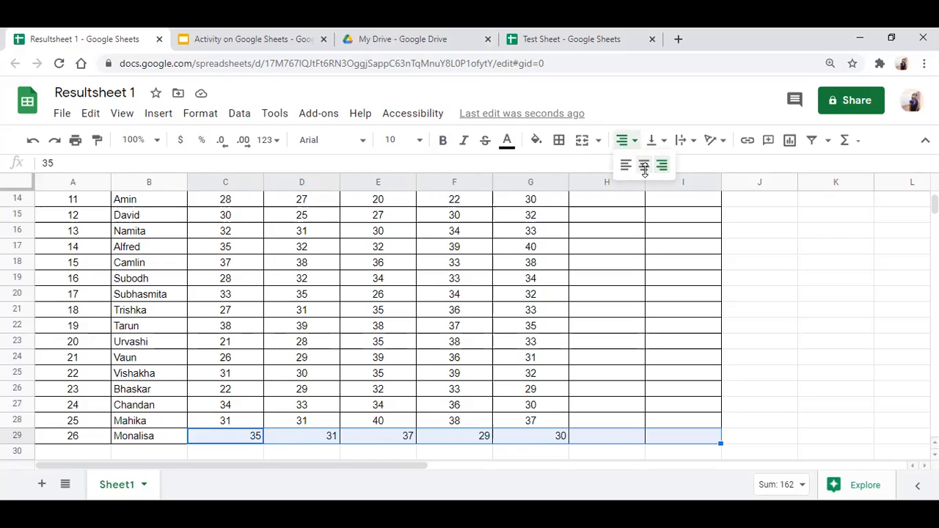
{"action": "left_click", "coordinate": [643, 165]}
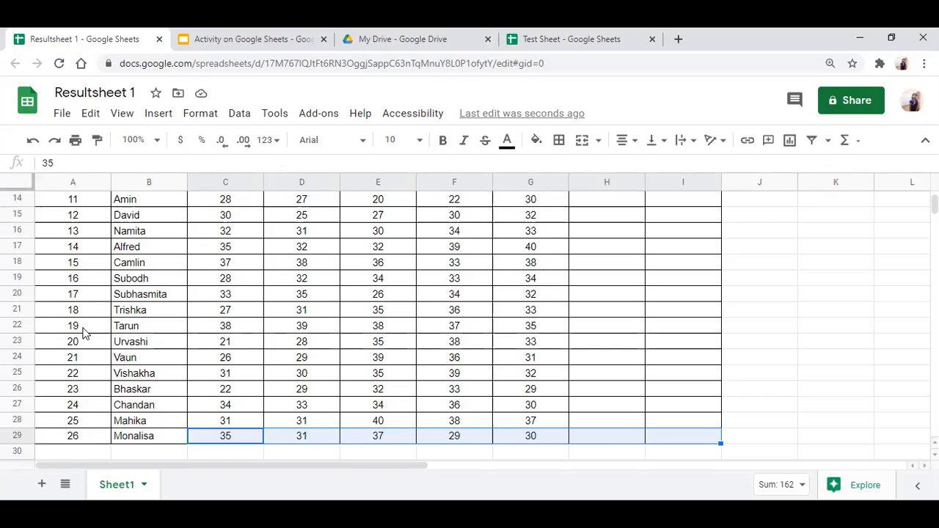
- Sort only the name range B3:B29 by column B from A to Z, with the data marked as having a header row
{"action": "left_click", "coordinate": [83, 332]}
{"action": "key", "text": "Up"}
{"action": "key", "text": "Up"}
{"action": "key", "text": "Up"}
{"action": "key", "text": "Up"}
{"action": "key", "text": "Up"}
{"action": "key", "text": "Up"}
{"action": "key", "text": "Up"}
{"action": "key", "text": "Up"}
{"action": "key", "text": "Up"}
{"action": "key", "text": "Up"}
{"action": "key", "text": "Up"}
{"action": "key", "text": "Up"}
{"action": "key", "text": "Up"}
{"action": "key", "text": "Up"}
{"action": "key", "text": "Up"}
{"action": "key", "text": "Up"}
{"action": "key", "text": "Up"}
{"action": "key", "text": "Up"}
{"action": "key", "text": "Up"}
{"action": "key", "text": "Up"}
{"action": "key", "text": "Up"}
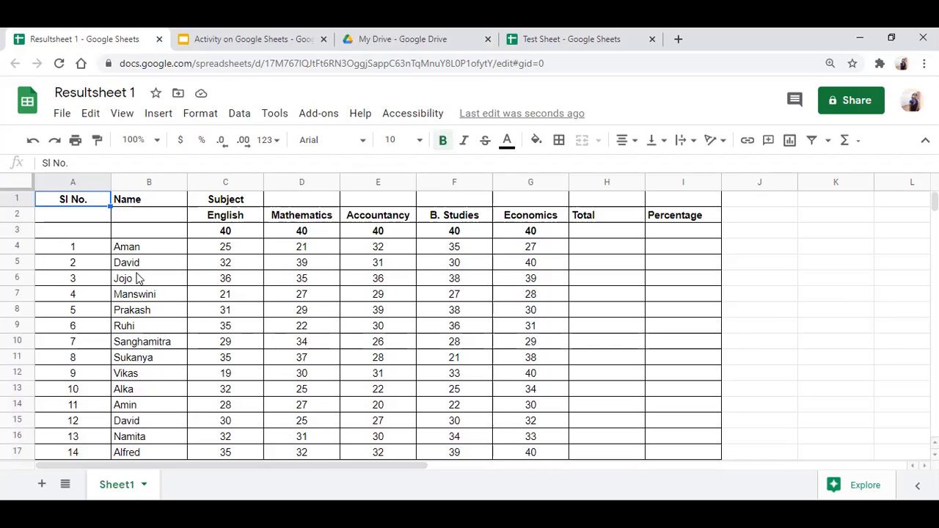
{"action": "left_click", "coordinate": [121, 234]}
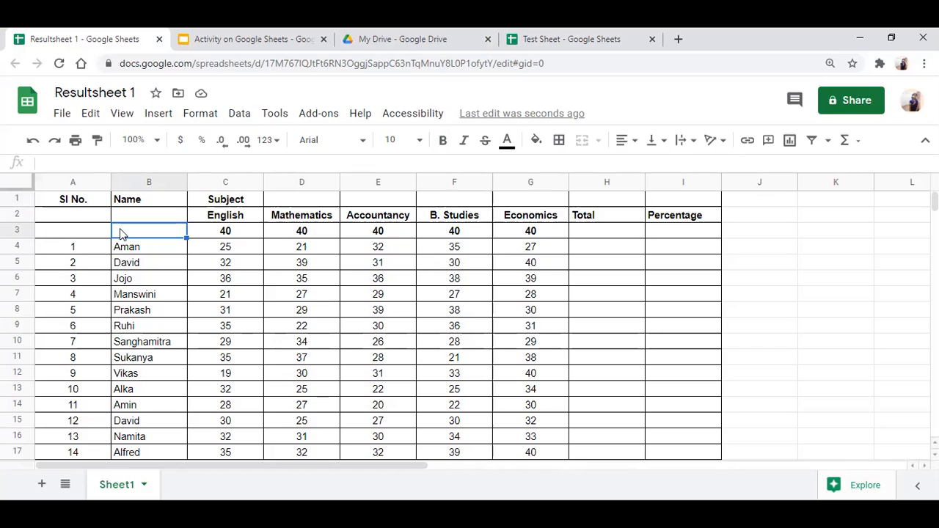
{"action": "key", "text": "shift+Down"}
{"action": "key", "text": "shift+Down"}
{"action": "key", "text": "shift+Down"}
{"action": "key", "text": "shift+Down"}
{"action": "key", "text": "shift+Down"}
{"action": "key", "text": "shift+Down"}
{"action": "key", "text": "shift+Down"}
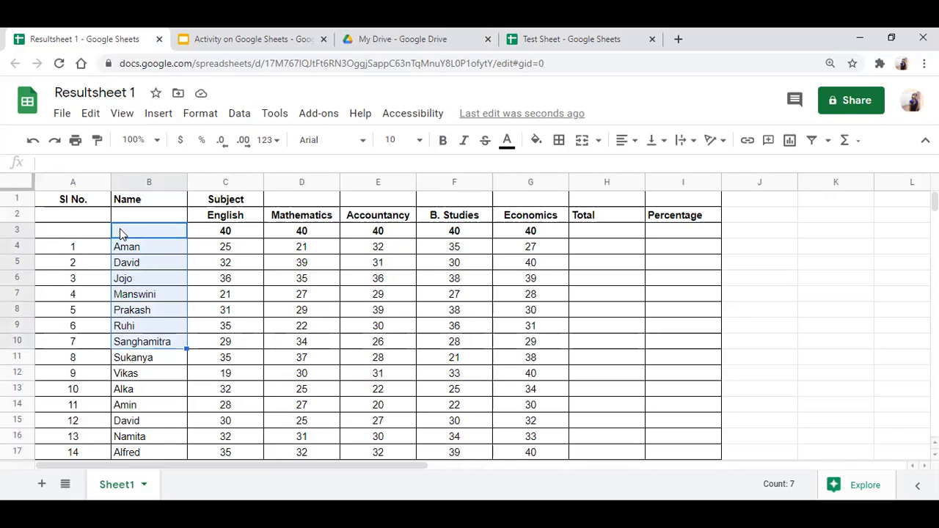
{"action": "key", "text": "shift+Down"}
{"action": "key", "text": "shift+Down"}
{"action": "key", "text": "shift+Down"}
{"action": "key", "text": "shift+Down"}
{"action": "key", "text": "shift+Down"}
{"action": "key", "text": "shift+Down"}
{"action": "key", "text": "shift+Down"}
{"action": "key", "text": "shift+Down"}
{"action": "key", "text": "shift+Down"}
{"action": "key", "text": "shift+Down"}
{"action": "key", "text": "shift+Down"}
{"action": "key", "text": "shift+Down"}
{"action": "key", "text": "shift+Down"}
{"action": "key", "text": "shift+Down"}
{"action": "key", "text": "shift+Down"}
{"action": "key", "text": "shift+Down"}
{"action": "key", "text": "shift+Down"}
{"action": "key", "text": "shift+Down"}
{"action": "key", "text": "shift+Down"}
{"action": "key", "text": "shift+Down"}
{"action": "key", "text": "shift+Down"}
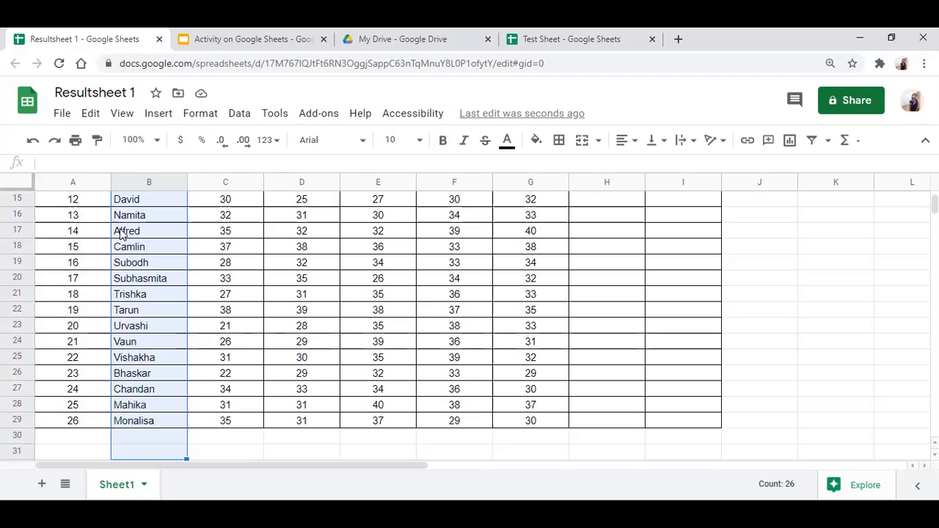
{"action": "key", "text": "shift+Up"}
{"action": "key", "text": "shift+Up"}
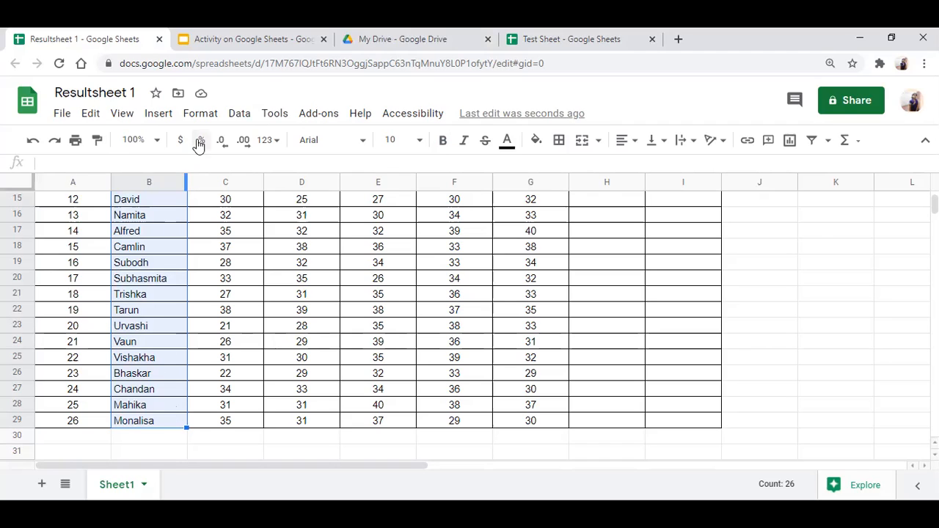
{"action": "left_click", "coordinate": [240, 116]}
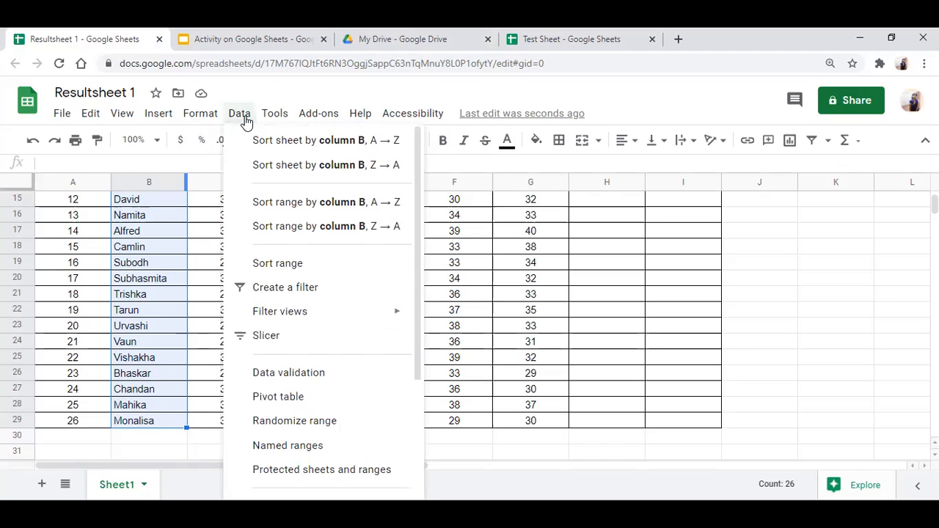
{"action": "left_click", "coordinate": [277, 266]}
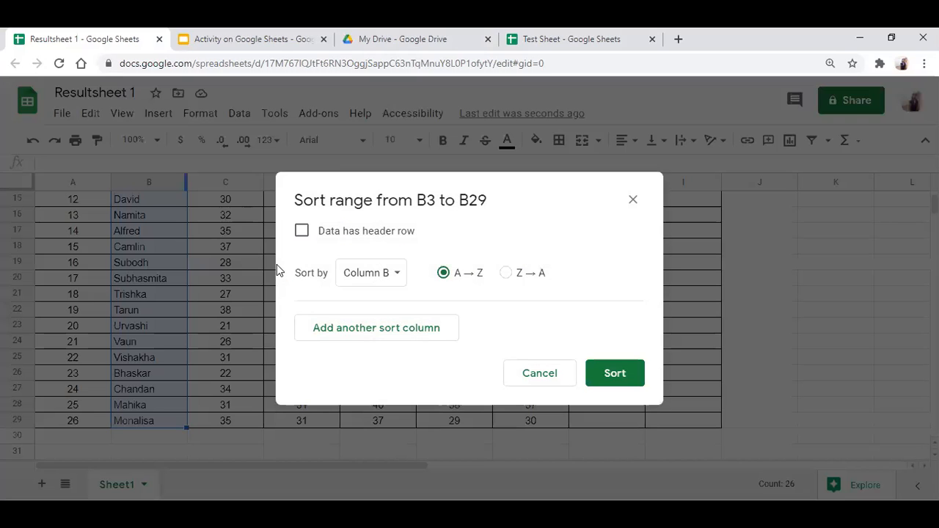
{"action": "left_click", "coordinate": [301, 231]}
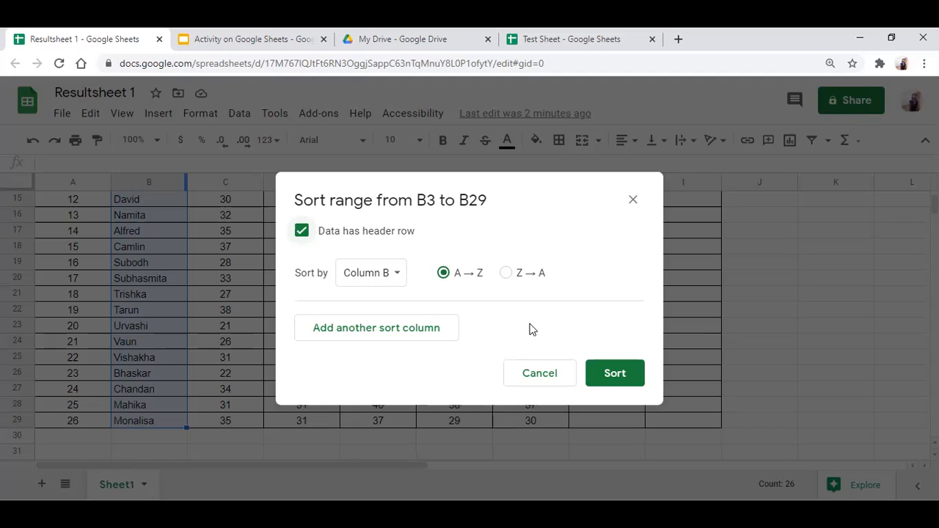
{"action": "left_click", "coordinate": [615, 375]}
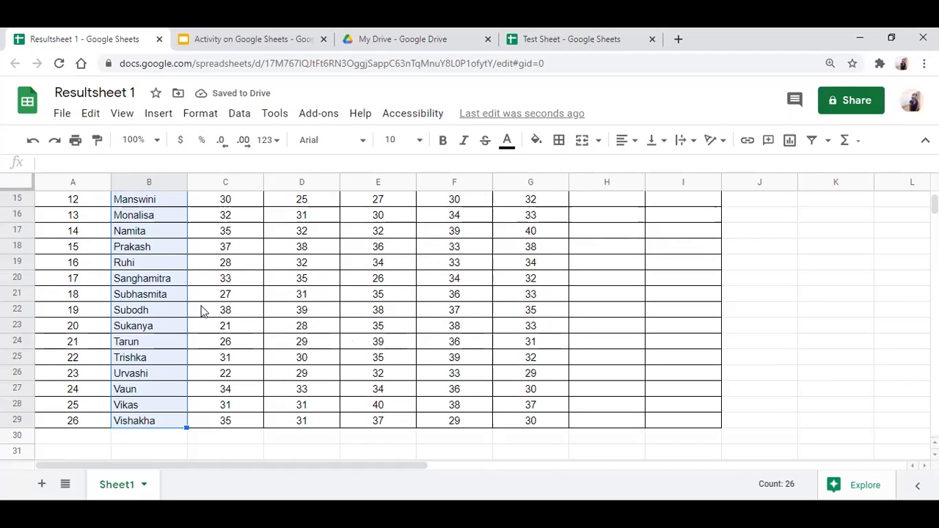
- Review the alphabetically sorted student names from the lower rows back up to the Name heading
{"action": "left_click", "coordinate": [103, 316]}
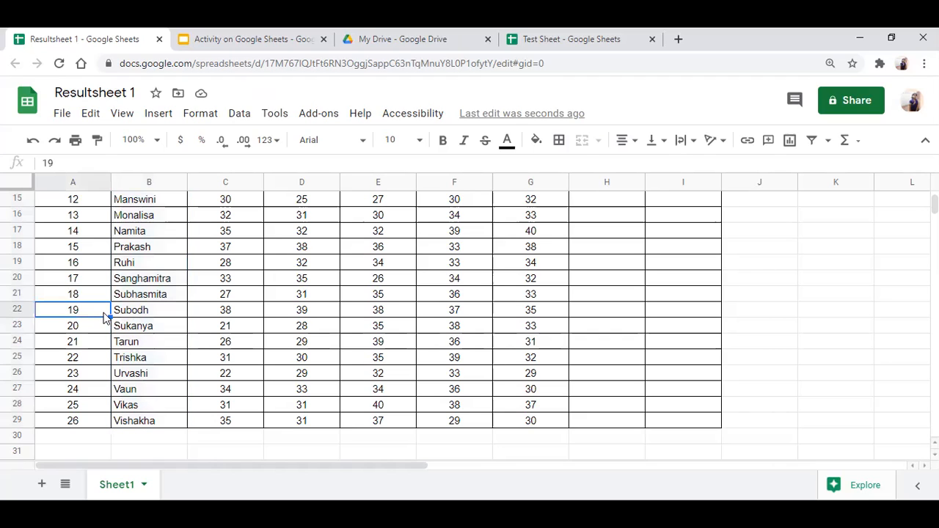
{"action": "left_click", "coordinate": [137, 294]}
{"action": "key", "text": "Up"}
{"action": "key", "text": "Up"}
{"action": "key", "text": "Up"}
{"action": "key", "text": "Up"}
{"action": "key", "text": "Up"}
{"action": "key", "text": "Up"}
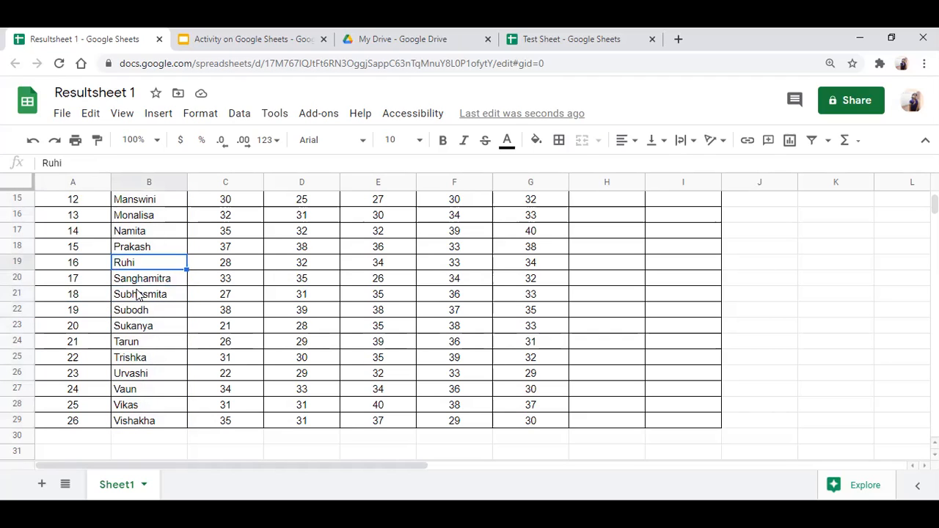
{"action": "key", "text": "Up"}
{"action": "key", "text": "Up"}
{"action": "key", "text": "Up"}
{"action": "key", "text": "Up"}
{"action": "key", "text": "Up"}
{"action": "key", "text": "Up"}
{"action": "key", "text": "Up"}
{"action": "key", "text": "Up"}
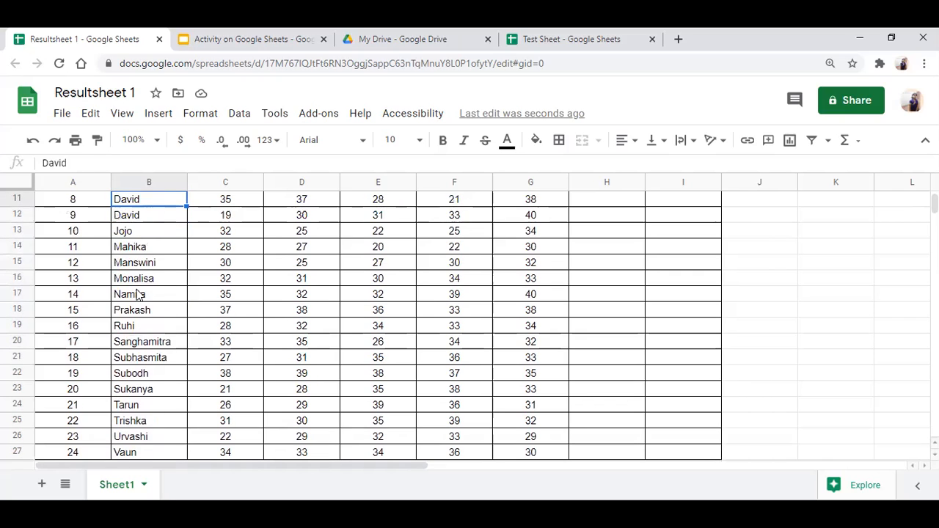
{"action": "key", "text": "Up"}
{"action": "key", "text": "Up"}
{"action": "key", "text": "Up"}
{"action": "key", "text": "Up"}
{"action": "key", "text": "Up"}
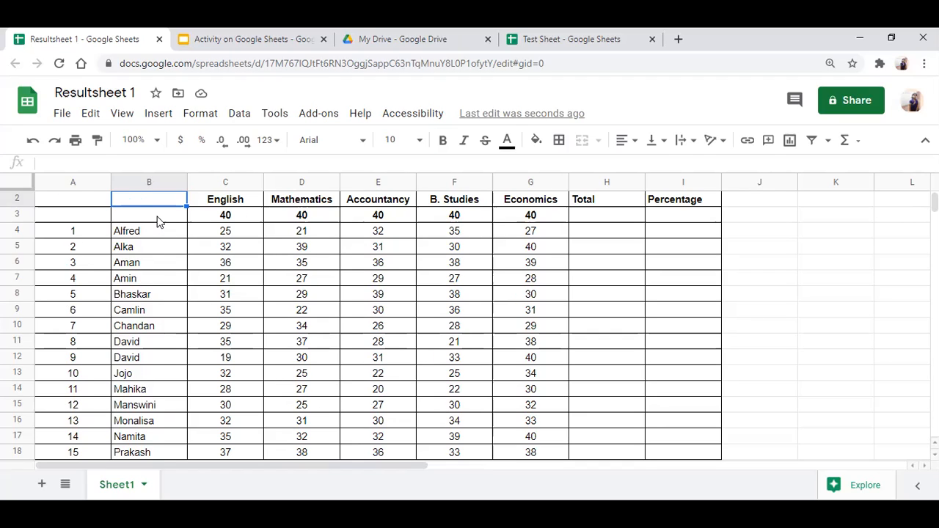
{"action": "key", "text": "Up"}
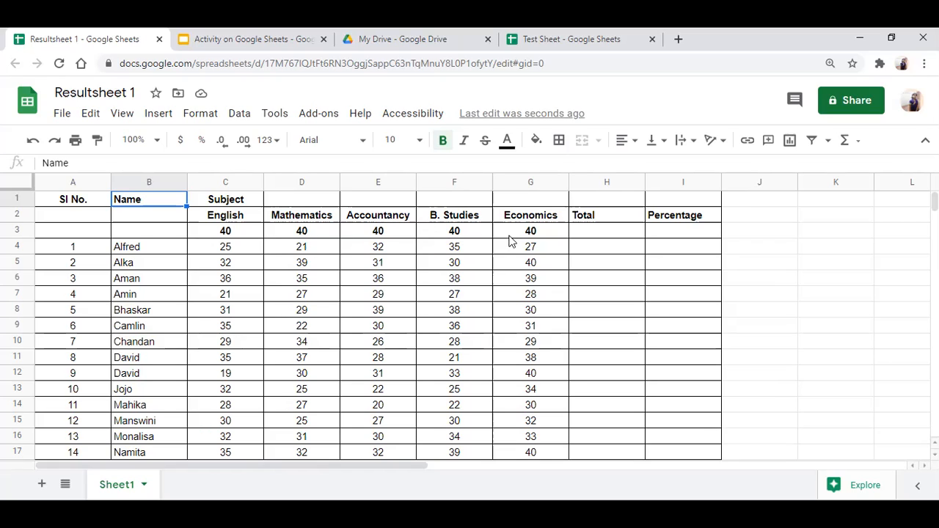
- Go down through the Accountancy marks to row 22 to examine how the subject headings behave on a long sheet
{"action": "left_click", "coordinate": [357, 250]}
{"action": "key", "text": "Down"}
{"action": "key", "text": "Down"}
{"action": "key", "text": "Down"}
{"action": "key", "text": "Down"}
{"action": "key", "text": "Down"}
{"action": "key", "text": "Down"}
{"action": "key", "text": "Down"}
{"action": "key", "text": "Down"}
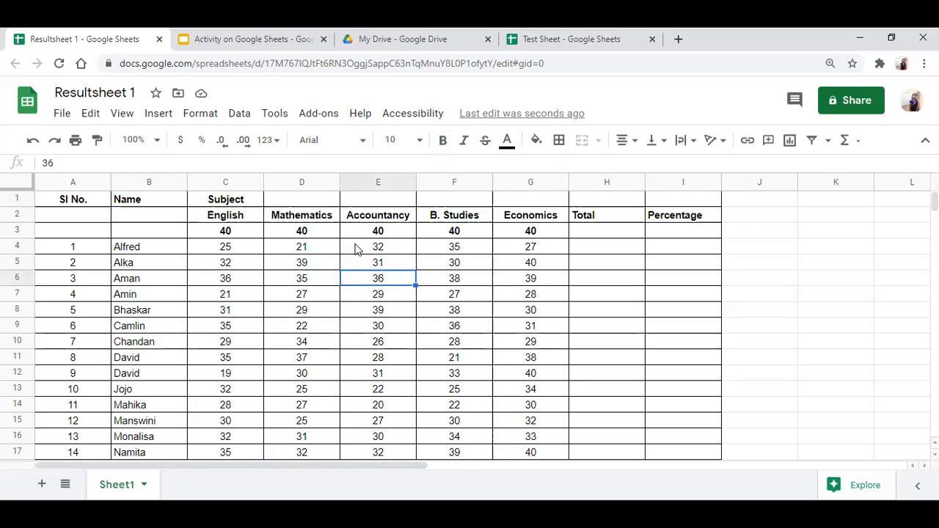
{"action": "key", "text": "Down"}
{"action": "key", "text": "Down"}
{"action": "key", "text": "Down"}
{"action": "key", "text": "Down"}
{"action": "key", "text": "Down"}
{"action": "key", "text": "Down"}
{"action": "key", "text": "Down"}
{"action": "key", "text": "Down"}
{"action": "key", "text": "Down"}
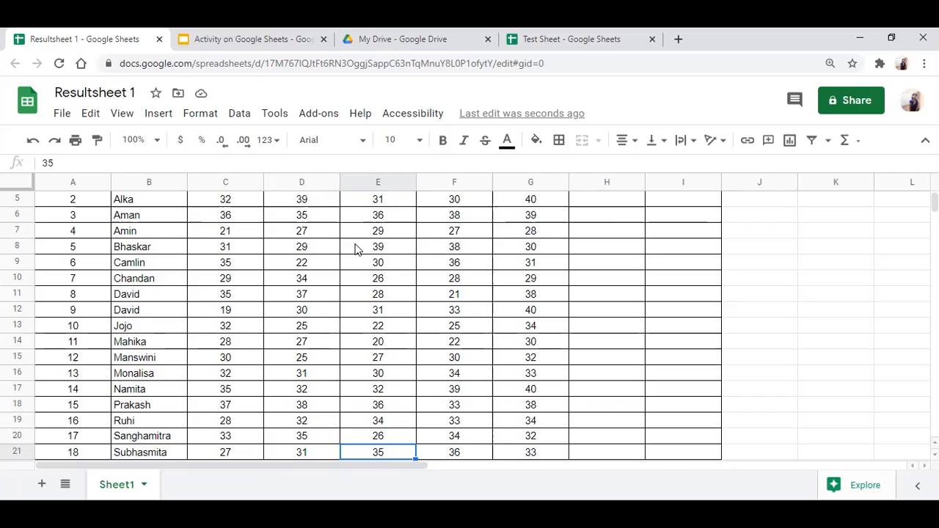
{"action": "key", "text": "Down"}
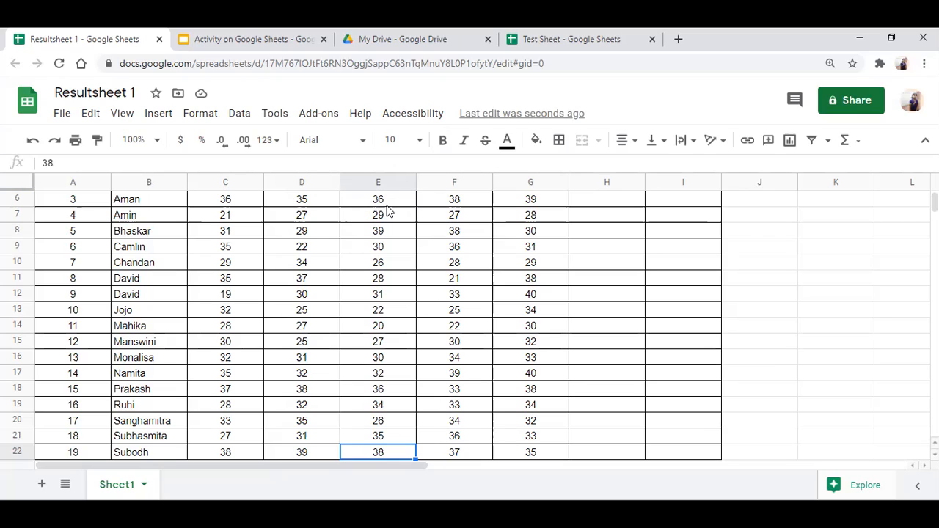
- Go across row 7 past the Percentage column to examine how the Sl No. and Name columns behave
{"action": "left_click", "coordinate": [473, 212]}
{"action": "key", "text": "Right"}
{"action": "key", "text": "Right"}
{"action": "key", "text": "Right"}
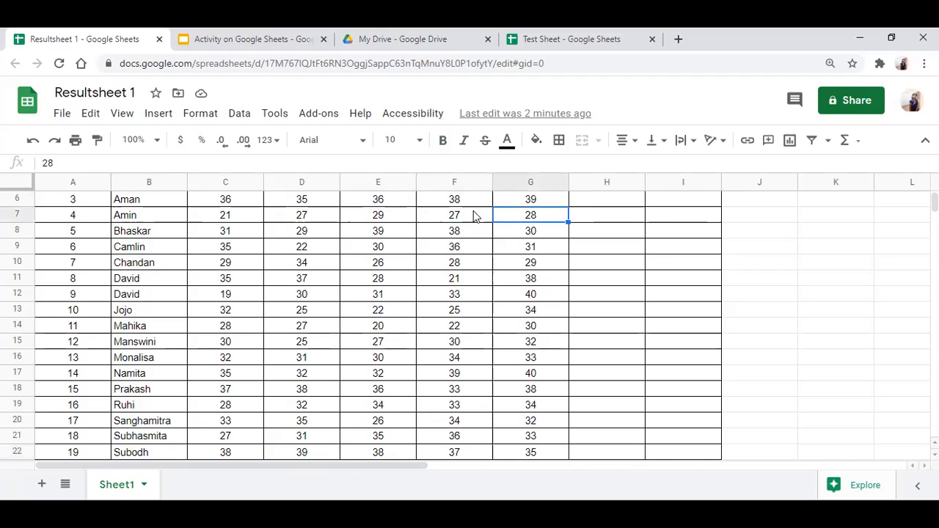
{"action": "key", "text": "Right"}
{"action": "key", "text": "Right"}
{"action": "key", "text": "Right"}
{"action": "key", "text": "Right"}
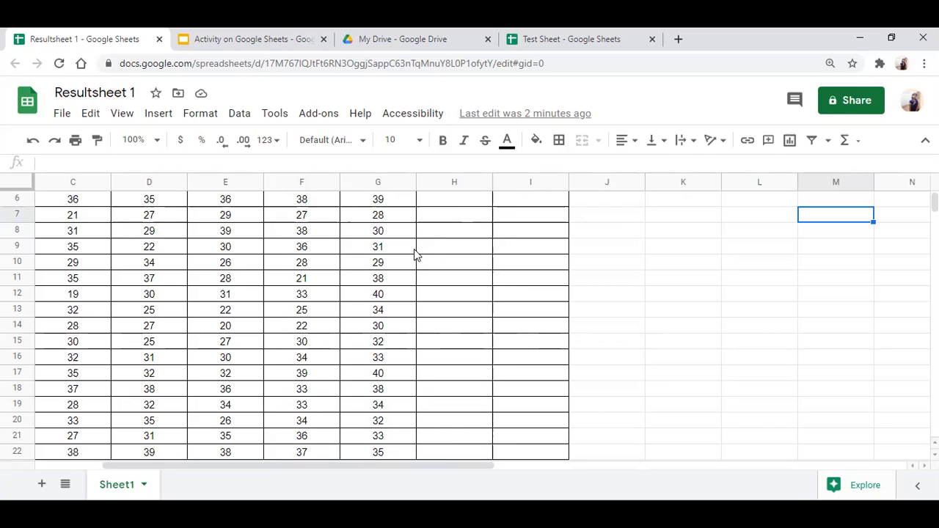
{"action": "left_click", "coordinate": [518, 253]}
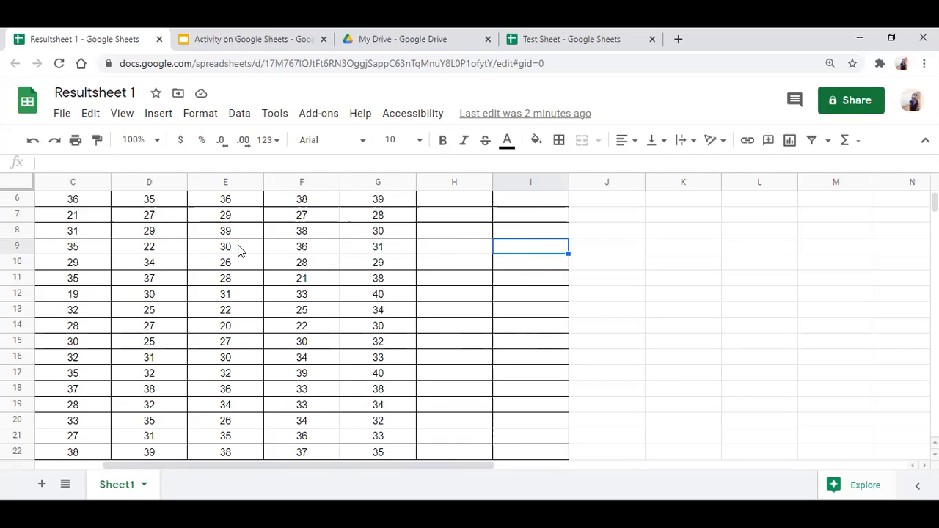
- Return to the heading rows and go back across them to the Sl No. heading in cell A1
{"action": "key", "text": "Up"}
{"action": "key", "text": "Up"}
{"action": "key", "text": "Up"}
{"action": "key", "text": "Up"}
{"action": "key", "text": "Up"}
{"action": "key", "text": "Up"}
{"action": "key", "text": "Up"}
{"action": "key", "text": "Up"}
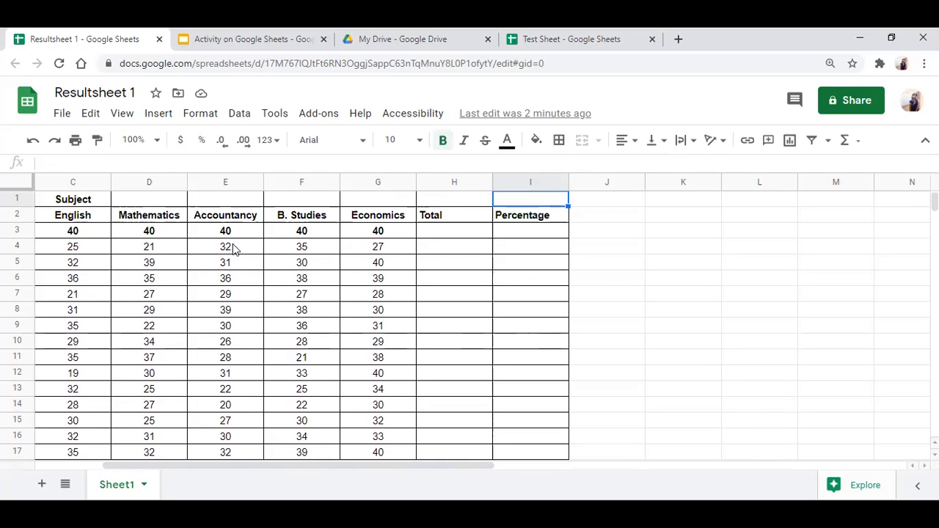
{"action": "key", "text": "Left"}
{"action": "key", "text": "Left"}
{"action": "key", "text": "Left"}
{"action": "key", "text": "Left"}
{"action": "key", "text": "Left"}
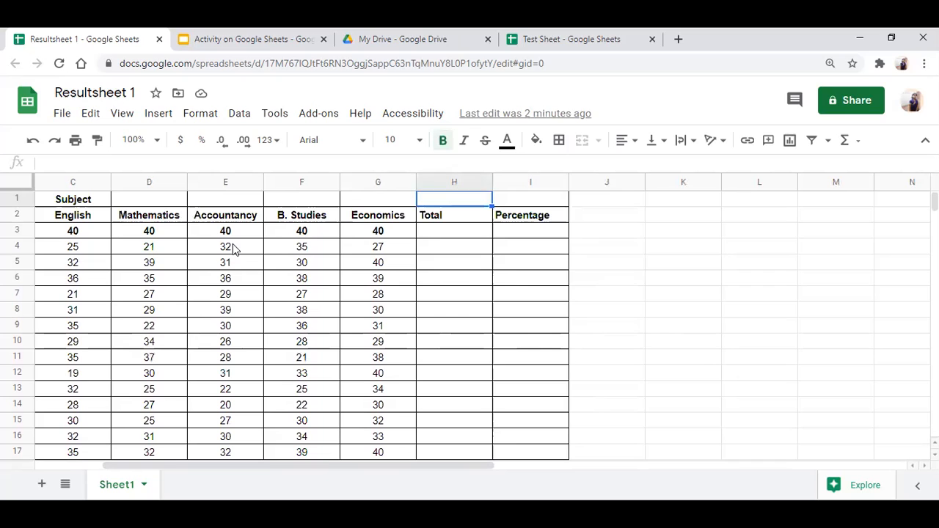
{"action": "key", "text": "Left"}
{"action": "key", "text": "Left"}
{"action": "key", "text": "Left"}
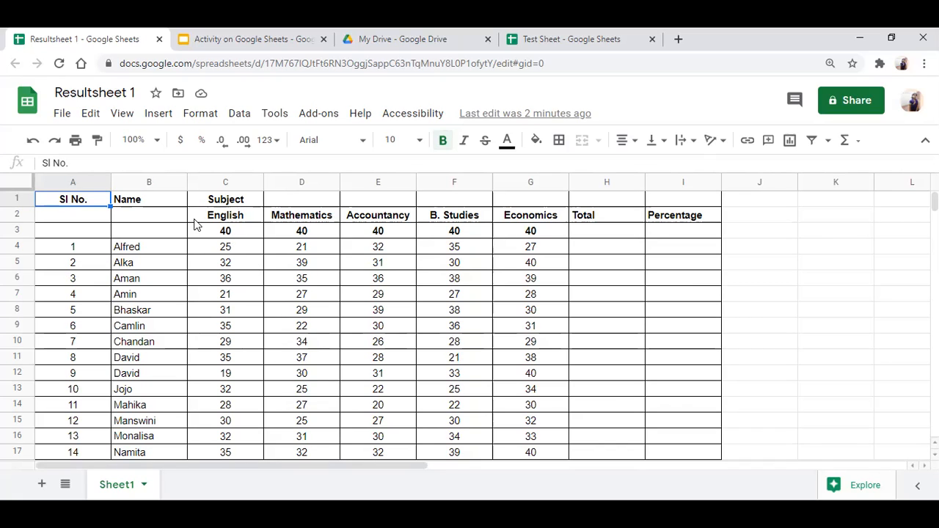
- Select the heading cells A1:I2 and freeze the first 2 rows of the sheet
{"action": "left_click", "coordinate": [65, 218]}
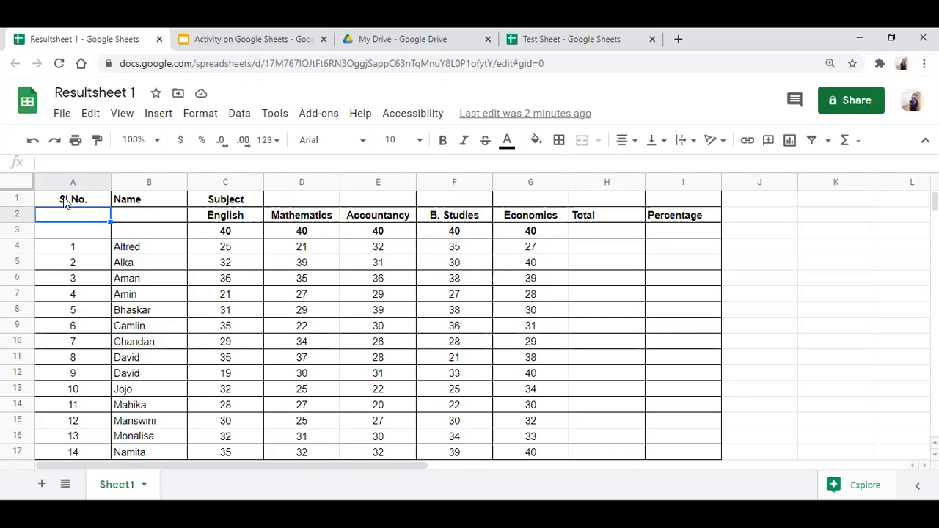
{"action": "left_click", "coordinate": [65, 203]}
{"action": "key", "text": "shift+Down"}
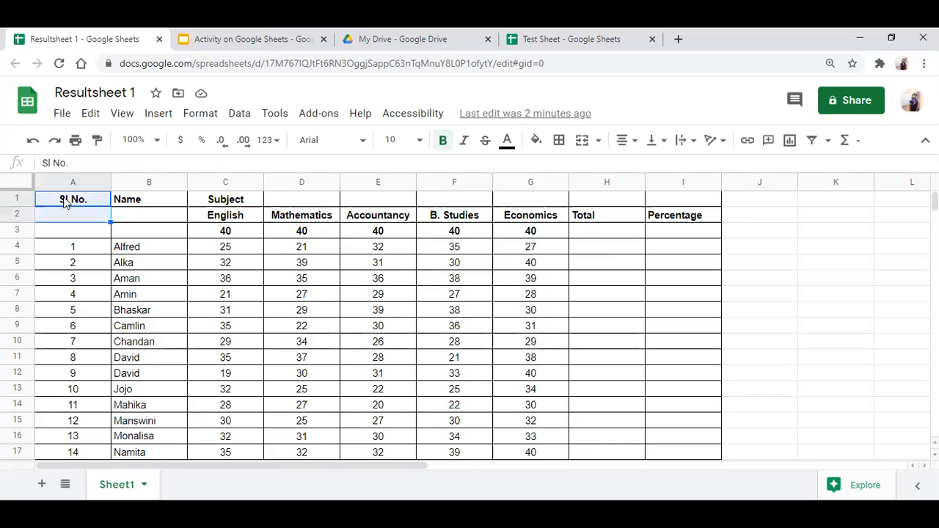
{"action": "key", "text": "shift+Right"}
{"action": "key", "text": "shift+Right"}
{"action": "key", "text": "shift+Right"}
{"action": "key", "text": "shift+Right"}
{"action": "key", "text": "shift+Right"}
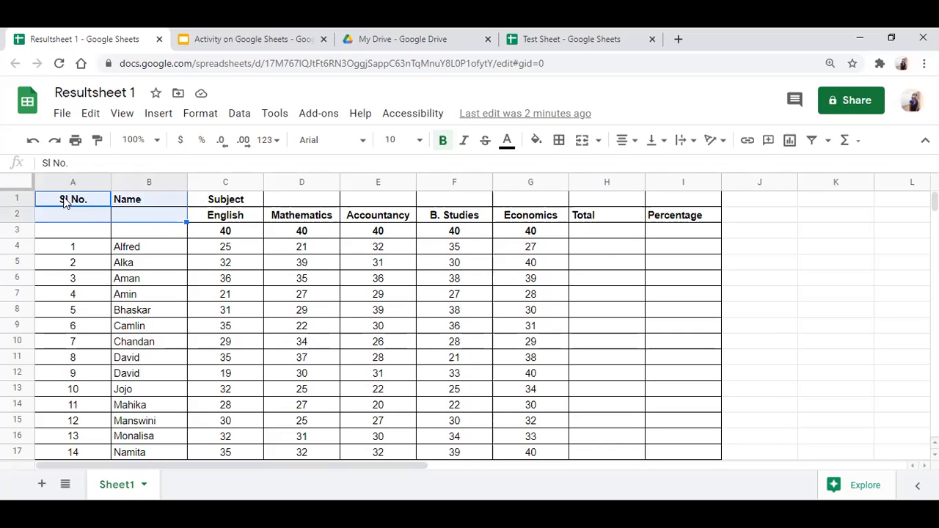
{"action": "key", "text": "shift+Right"}
{"action": "key", "text": "shift+Right"}
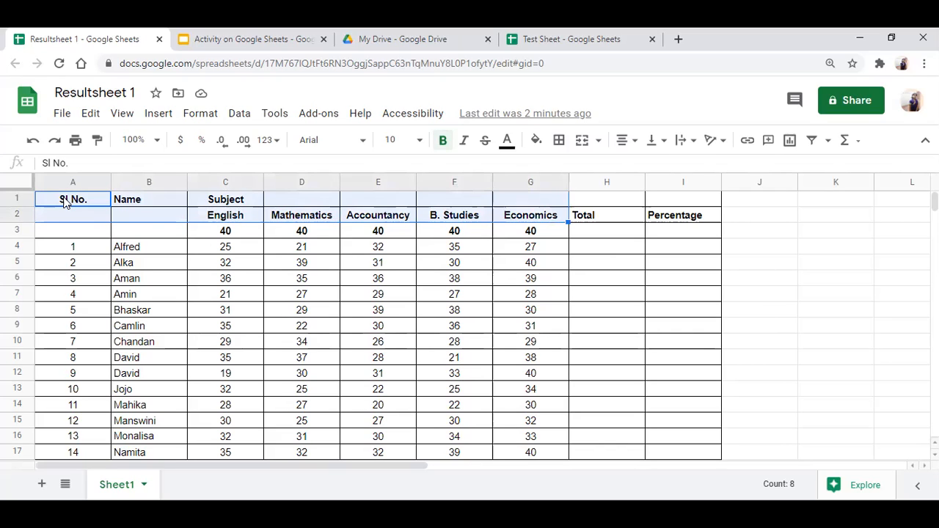
{"action": "key", "text": "shift+Right"}
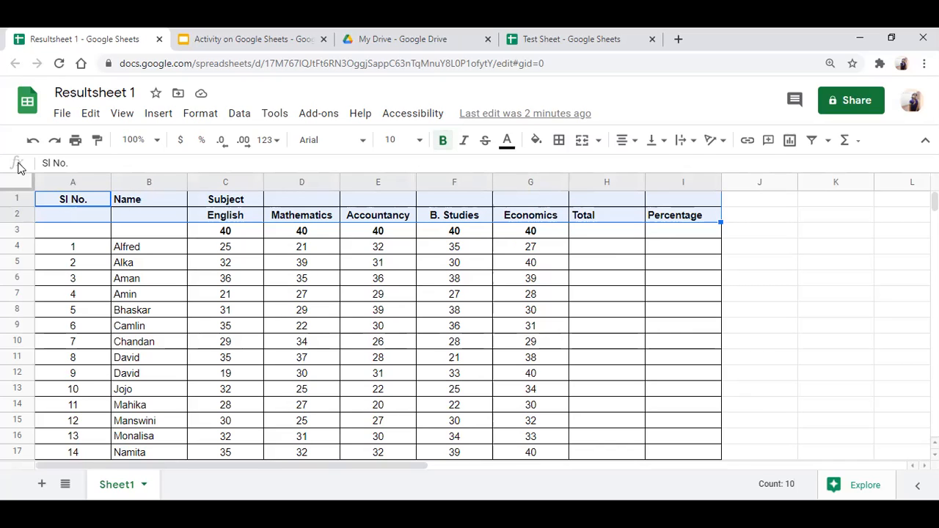
{"action": "left_click", "coordinate": [122, 114]}
{"action": "mouse_move", "coordinate": [161, 147]}
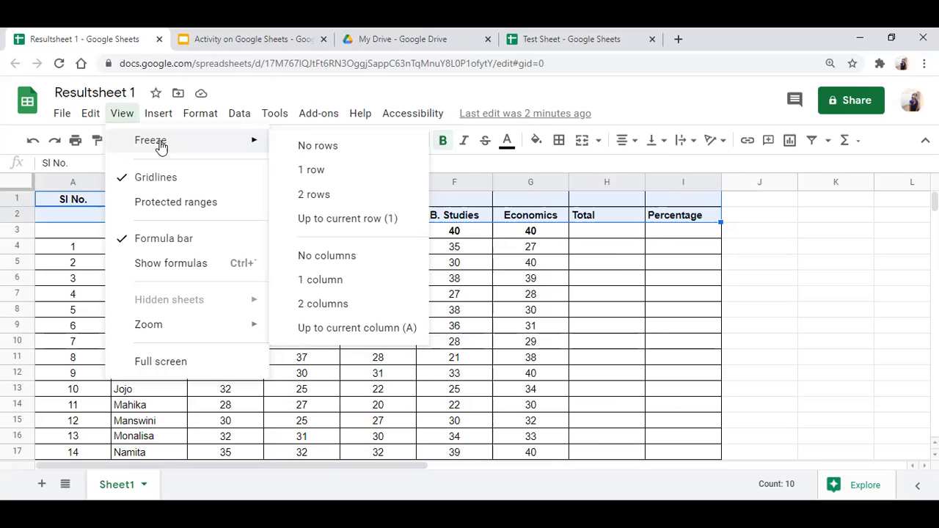
{"action": "left_click", "coordinate": [315, 195]}
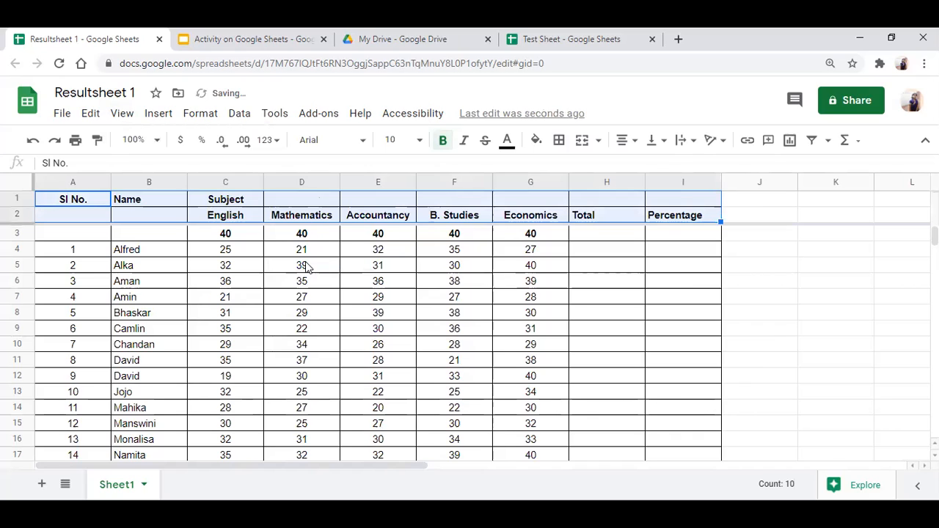
- Go down the Mathematics column past the last student to check the frozen heading rows
{"action": "left_click", "coordinate": [281, 268]}
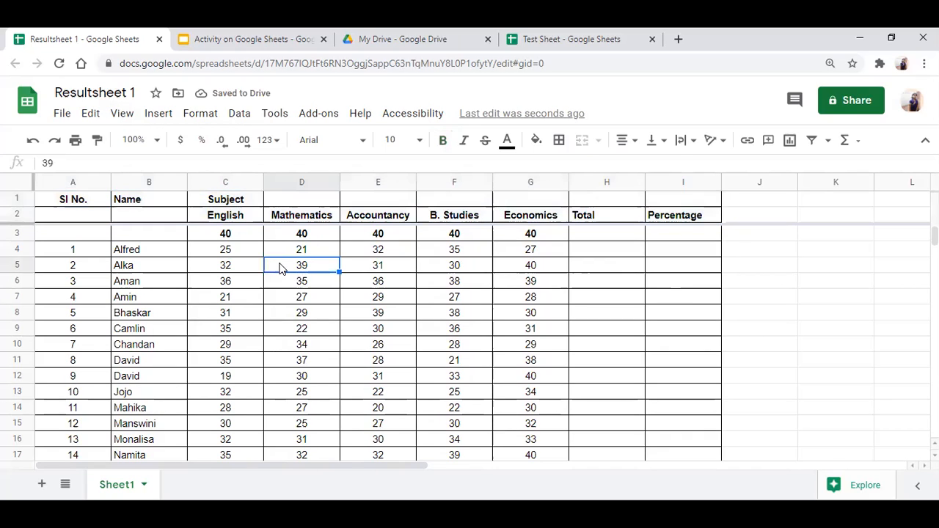
{"action": "key", "text": "Down"}
{"action": "key", "text": "Down"}
{"action": "key", "text": "Down"}
{"action": "key", "text": "Down"}
{"action": "key", "text": "Down"}
{"action": "key", "text": "Down"}
{"action": "key", "text": "Down"}
{"action": "key", "text": "Down"}
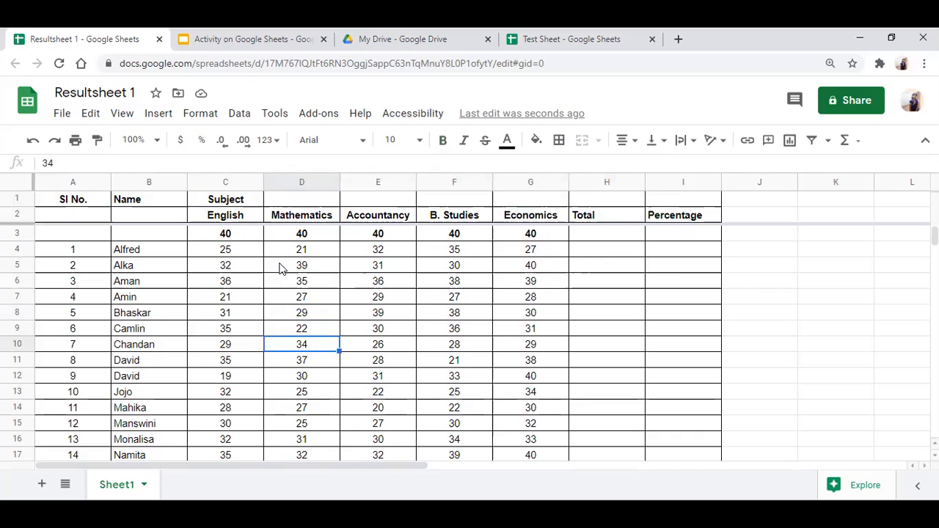
{"action": "key", "text": "Down"}
{"action": "key", "text": "Down"}
{"action": "key", "text": "Down"}
{"action": "key", "text": "Down"}
{"action": "key", "text": "Down"}
{"action": "key", "text": "Down"}
{"action": "key", "text": "Down"}
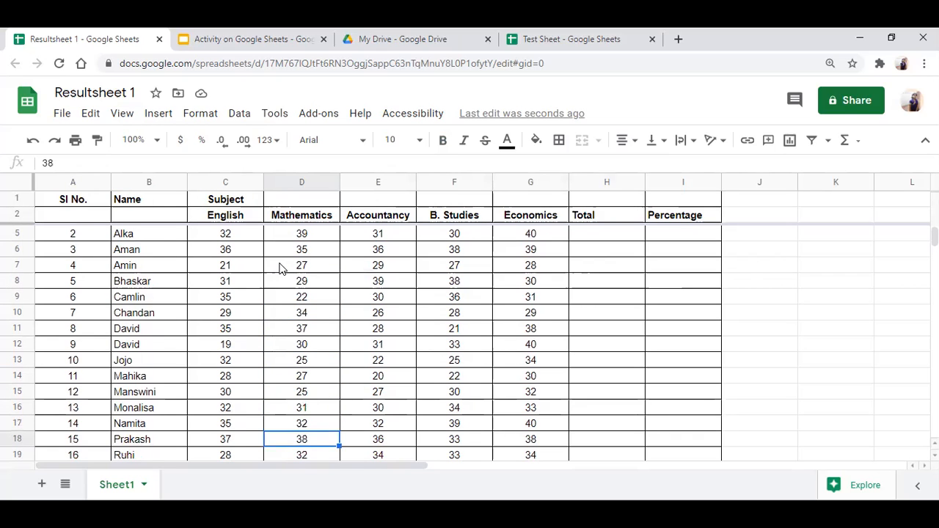
{"action": "key", "text": "Down"}
{"action": "key", "text": "Down"}
{"action": "key", "text": "Down"}
{"action": "key", "text": "Down"}
{"action": "key", "text": "Down"}
{"action": "key", "text": "Down"}
{"action": "key", "text": "Down"}
{"action": "key", "text": "Down"}
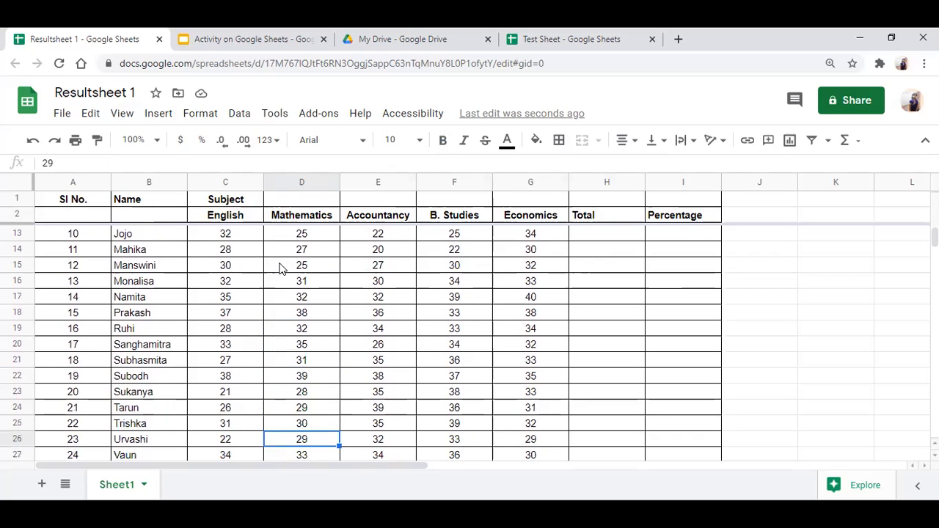
{"action": "key", "text": "Down"}
{"action": "key", "text": "Down"}
{"action": "key", "text": "Down"}
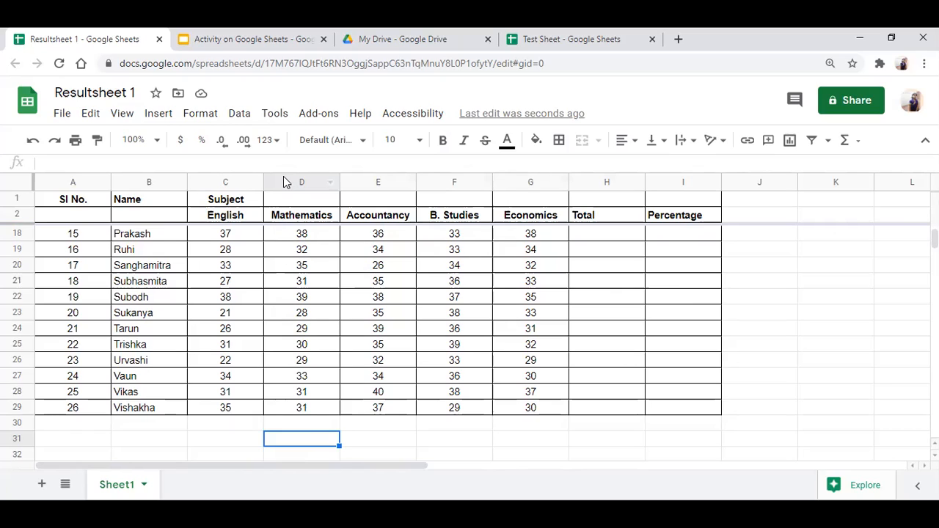
- Go back up the English column to the Subject heading while checking the frozen rows
{"action": "left_click", "coordinate": [247, 254]}
{"action": "key", "text": "Up"}
{"action": "key", "text": "Up"}
{"action": "key", "text": "Up"}
{"action": "key", "text": "Up"}
{"action": "key", "text": "Up"}
{"action": "key", "text": "Up"}
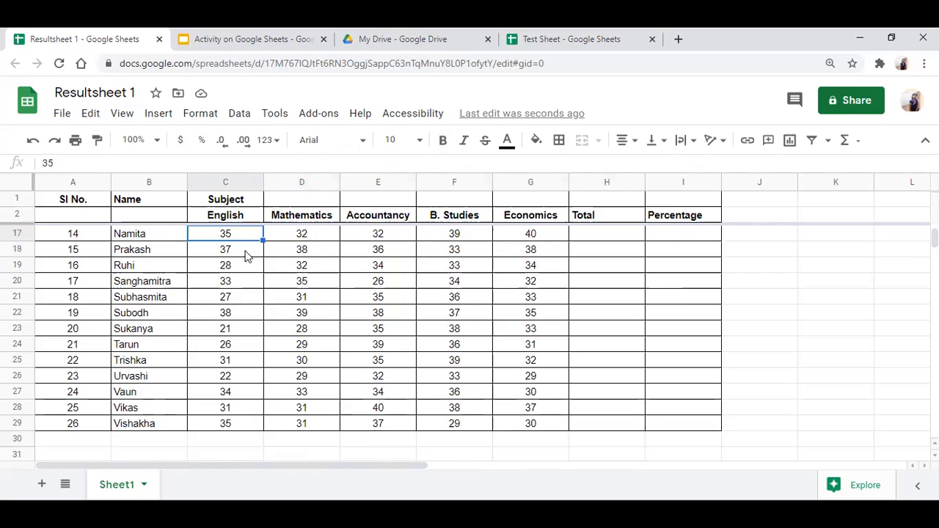
{"action": "key", "text": "Up"}
{"action": "key", "text": "Up"}
{"action": "key", "text": "Up"}
{"action": "key", "text": "Up"}
{"action": "key", "text": "Up"}
{"action": "key", "text": "Up"}
{"action": "key", "text": "Up"}
{"action": "key", "text": "Up"}
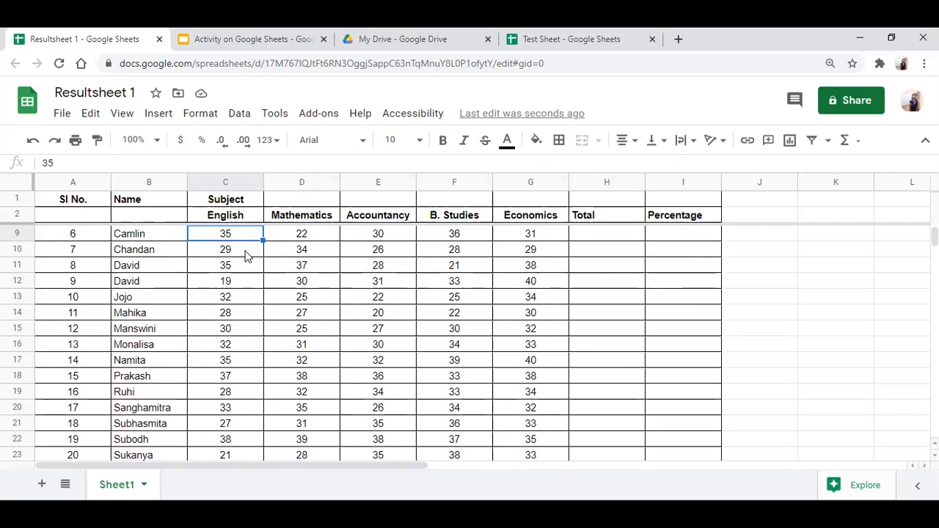
{"action": "key", "text": "Up"}
{"action": "key", "text": "Up"}
{"action": "key", "text": "Up"}
{"action": "key", "text": "Up"}
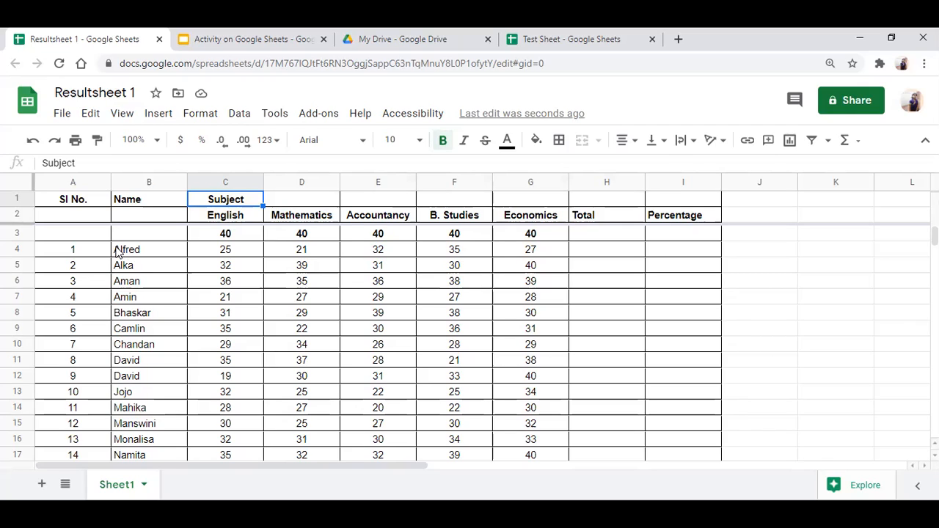
{"action": "left_click", "coordinate": [74, 252]}
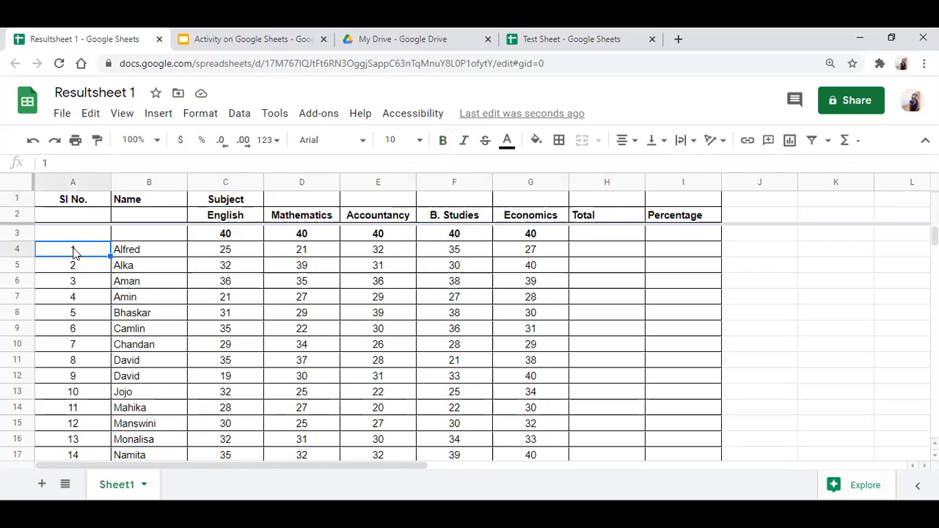
{"action": "key", "text": "shift+Right"}
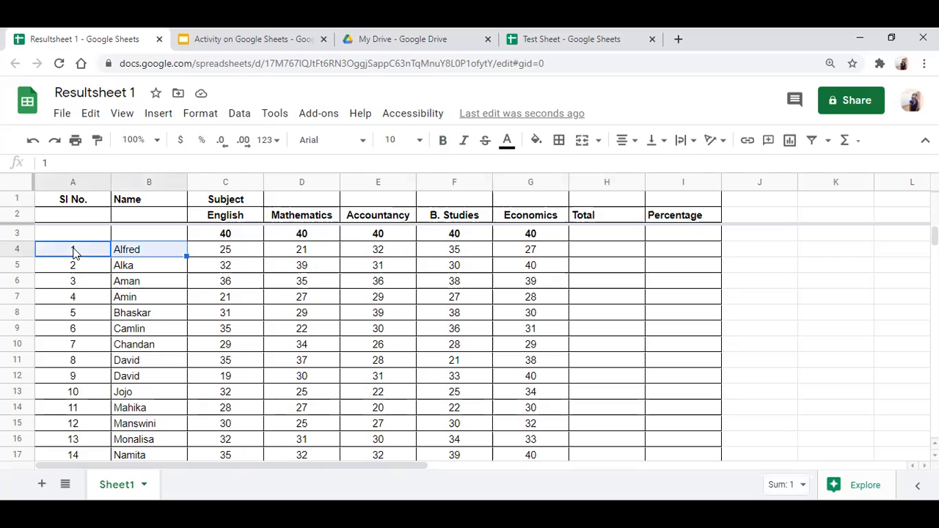
{"action": "key", "text": "shift+Down"}
{"action": "key", "text": "shift+Down"}
{"action": "key", "text": "shift+Down"}
{"action": "key", "text": "shift+Down"}
{"action": "key", "text": "shift+Down"}
{"action": "key", "text": "shift+Down"}
{"action": "key", "text": "shift+Down"}
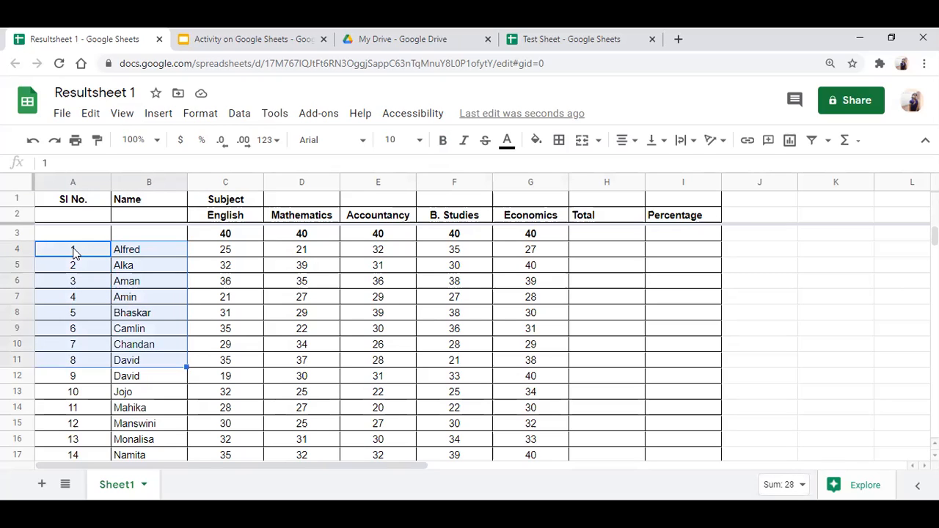
{"action": "key", "text": "shift+Down"}
{"action": "key", "text": "shift+Down"}
{"action": "key", "text": "shift+Down"}
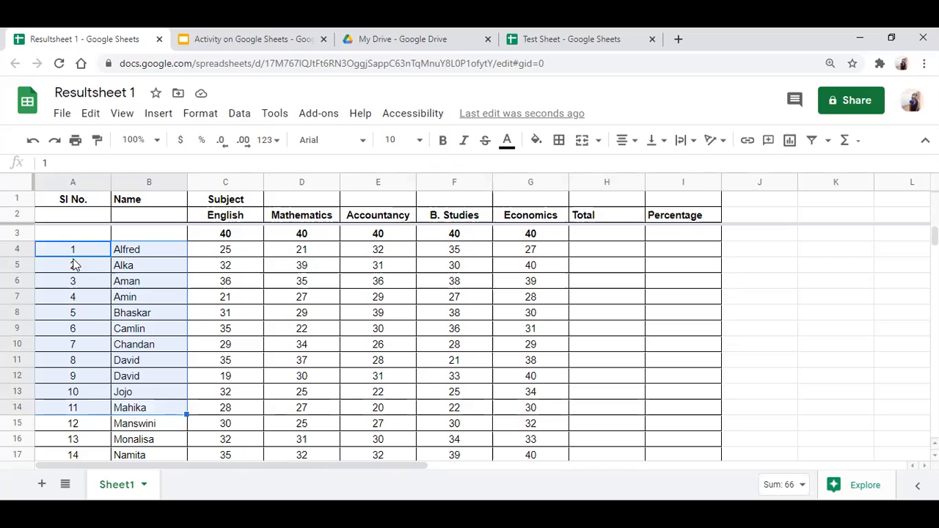
- Select the Sl No. and Name cells A1:B29 and freeze the first 2 columns of the sheet
{"action": "left_click", "coordinate": [76, 205]}
{"action": "key", "text": "shift+Right"}
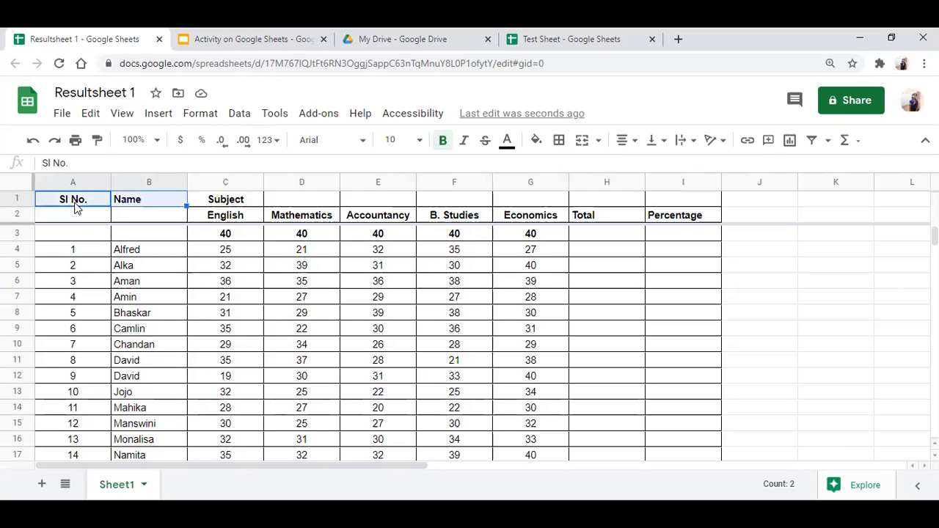
{"action": "key", "text": "shift+Down"}
{"action": "key", "text": "shift+Down"}
{"action": "key", "text": "shift+Down"}
{"action": "key", "text": "shift+Down"}
{"action": "key", "text": "shift+Down"}
{"action": "key", "text": "shift+Down"}
{"action": "key", "text": "shift+Down"}
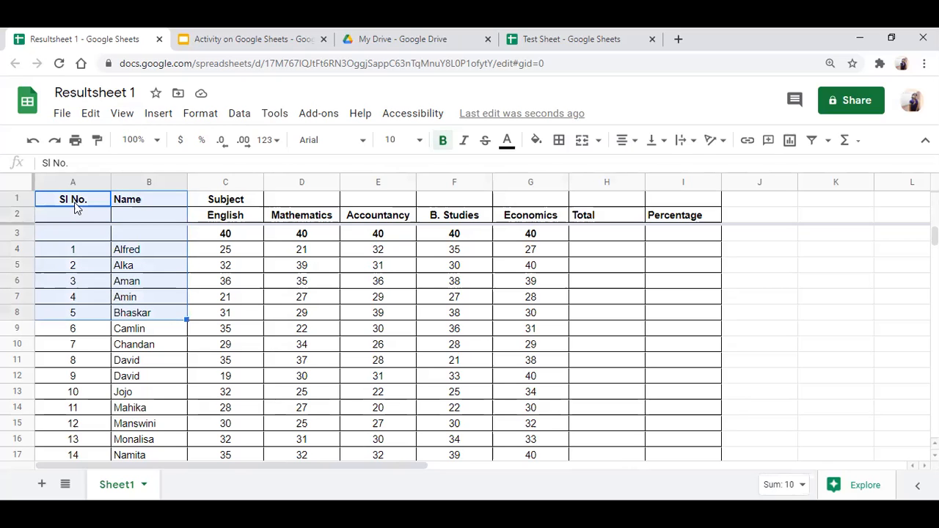
{"action": "key", "text": "shift+Down"}
{"action": "key", "text": "shift+Down"}
{"action": "key", "text": "shift+Down"}
{"action": "key", "text": "shift+Down"}
{"action": "key", "text": "shift+Down"}
{"action": "key", "text": "shift+Down"}
{"action": "key", "text": "shift+Down"}
{"action": "key", "text": "shift+Down"}
{"action": "key", "text": "shift+Down"}
{"action": "key", "text": "shift+Down"}
{"action": "key", "text": "shift+Down"}
{"action": "key", "text": "shift+Down"}
{"action": "key", "text": "shift+Down"}
{"action": "key", "text": "shift+Down"}
{"action": "key", "text": "shift+Down"}
{"action": "key", "text": "shift+Down"}
{"action": "key", "text": "shift+Down"}
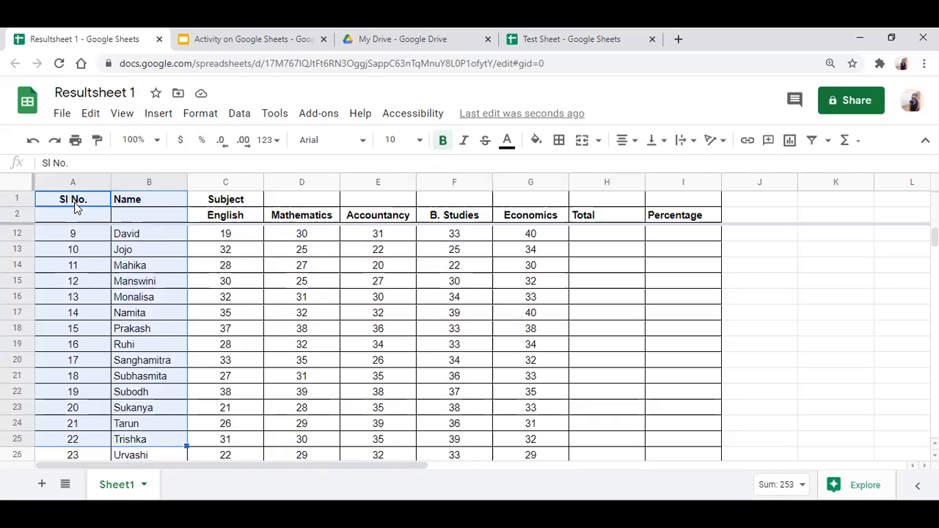
{"action": "key", "text": "shift+Down"}
{"action": "key", "text": "shift+Down"}
{"action": "key", "text": "shift+Down"}
{"action": "key", "text": "shift+Down"}
{"action": "key", "text": "shift+Down"}
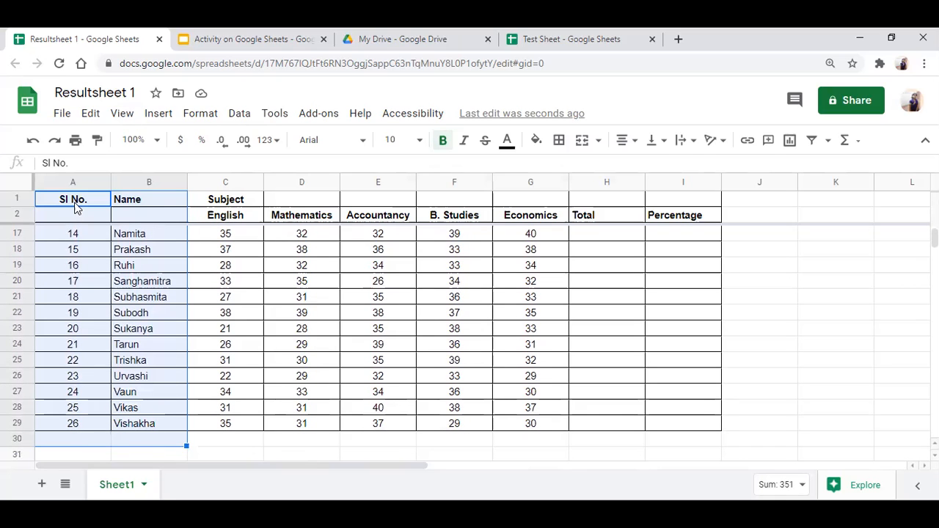
{"action": "key", "text": "shift+Up"}
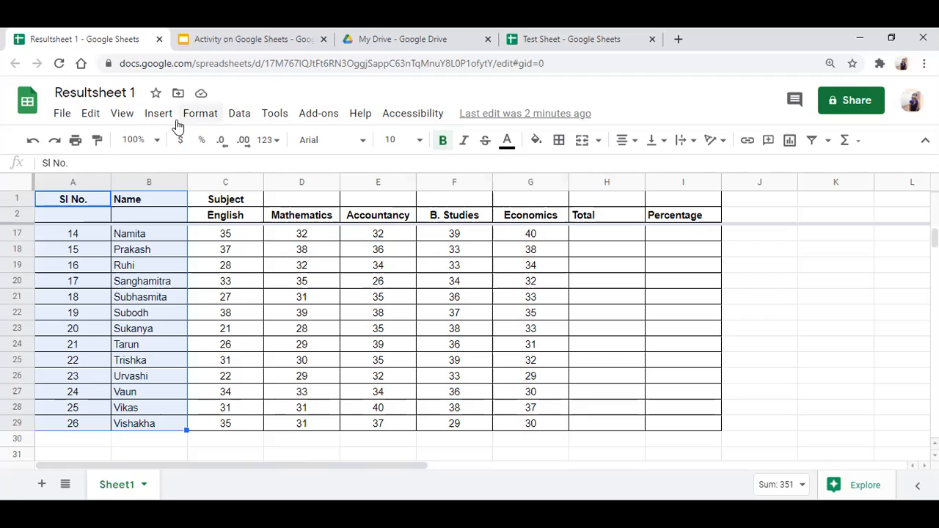
{"action": "left_click", "coordinate": [123, 114]}
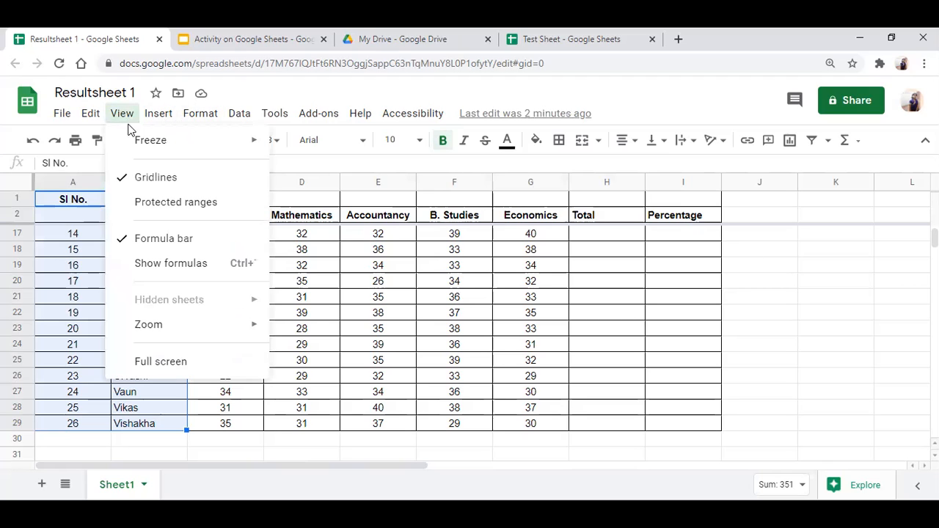
{"action": "mouse_move", "coordinate": [154, 145]}
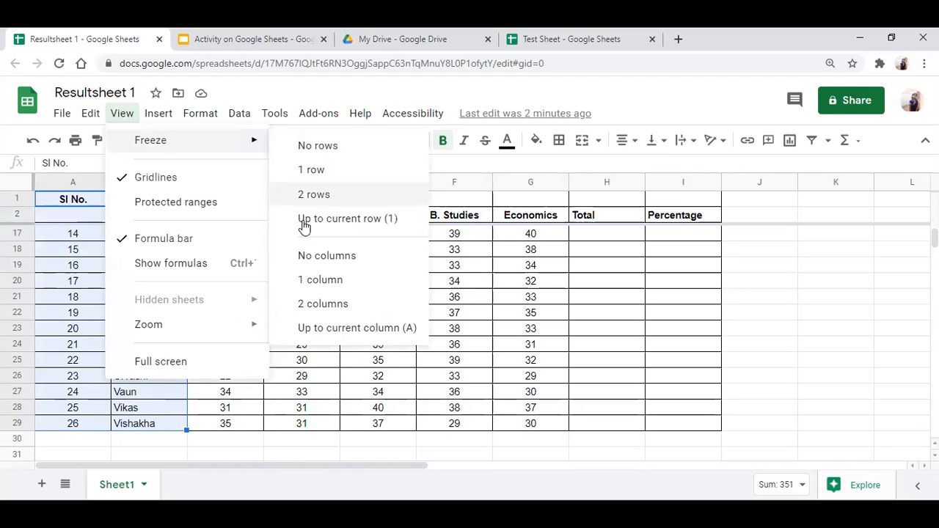
{"action": "left_click", "coordinate": [316, 305]}
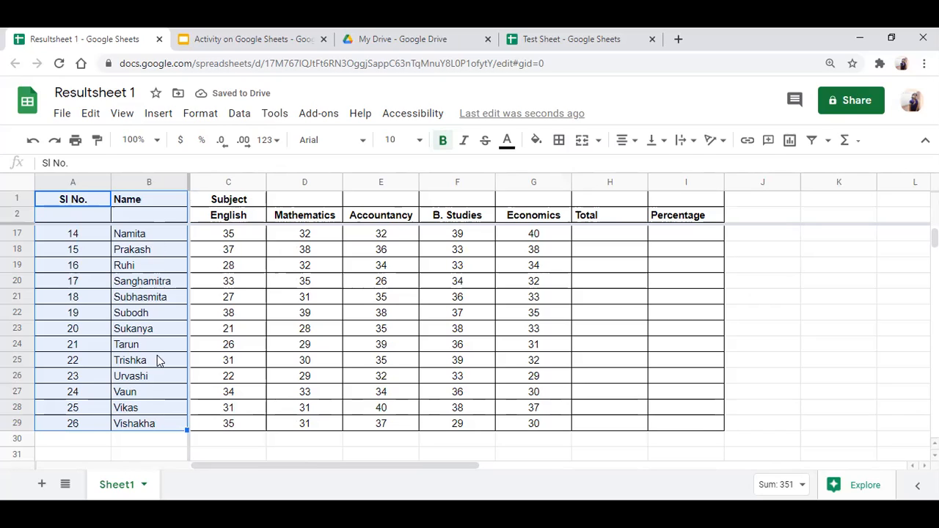
- Go across row 24 from the English column to column Q to check the frozen Sl No. and Name columns
{"action": "left_click", "coordinate": [217, 348]}
{"action": "key", "text": "Right"}
{"action": "key", "text": "Right"}
{"action": "key", "text": "Right"}
{"action": "key", "text": "Right"}
{"action": "key", "text": "Right"}
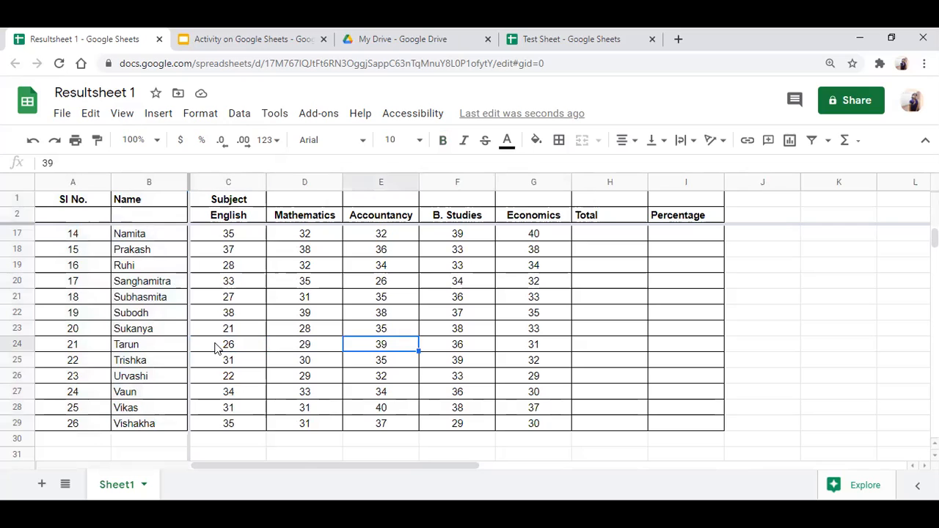
{"action": "key", "text": "Right"}
{"action": "key", "text": "Right"}
{"action": "key", "text": "Right"}
{"action": "key", "text": "Right"}
{"action": "key", "text": "Right"}
{"action": "key", "text": "Right"}
{"action": "key", "text": "Right"}
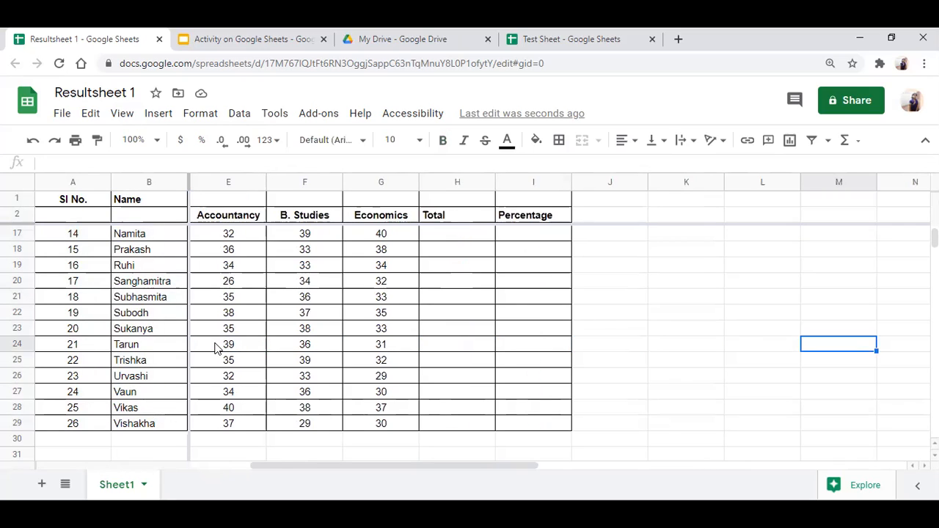
{"action": "key", "text": "Right"}
{"action": "key", "text": "Right"}
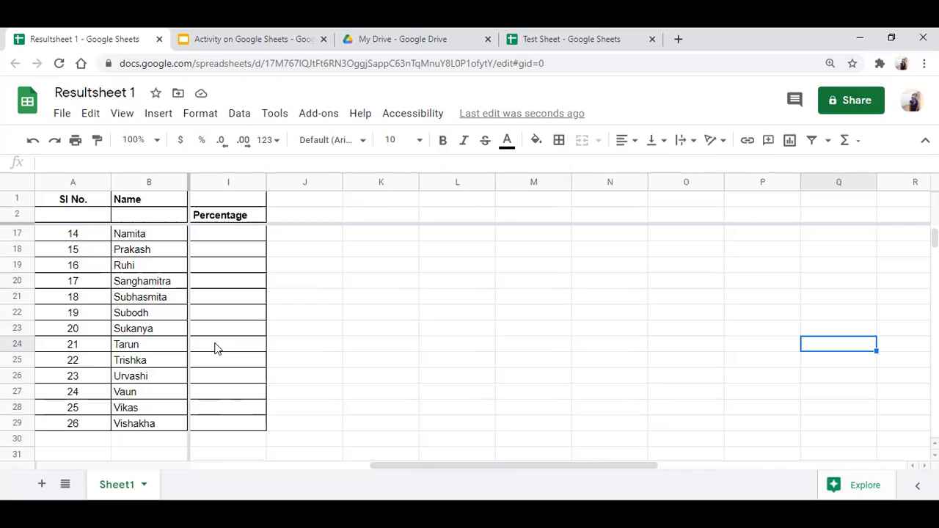
- Go back along row 24 to its Sl No. cell A24 while checking the frozen columns
{"action": "key", "text": "Left"}
{"action": "key", "text": "Left"}
{"action": "key", "text": "Left"}
{"action": "key", "text": "Left"}
{"action": "key", "text": "Left"}
{"action": "key", "text": "Left"}
{"action": "key", "text": "Left"}
{"action": "key", "text": "Left"}
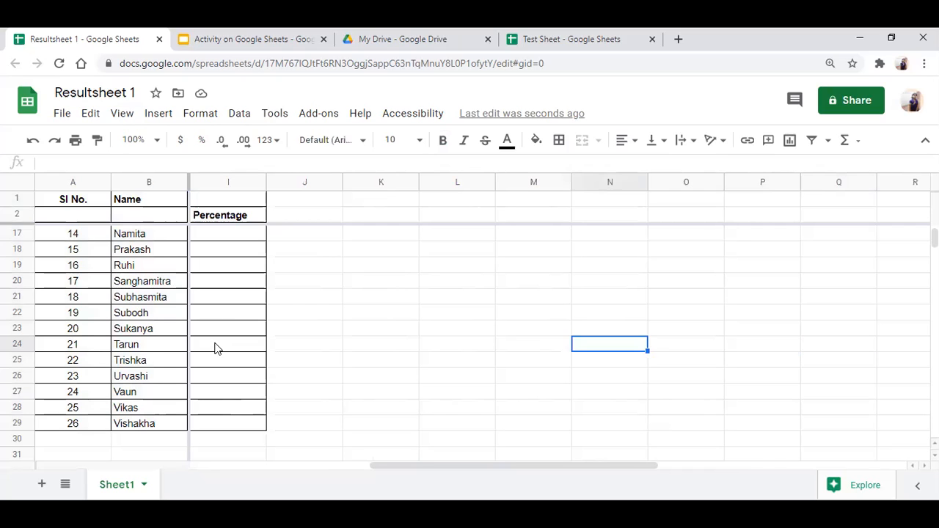
{"action": "key", "text": "Left"}
{"action": "key", "text": "Left"}
{"action": "key", "text": "Left"}
{"action": "key", "text": "Left"}
{"action": "key", "text": "Left"}
{"action": "key", "text": "Left"}
{"action": "key", "text": "Left"}
{"action": "key", "text": "Left"}
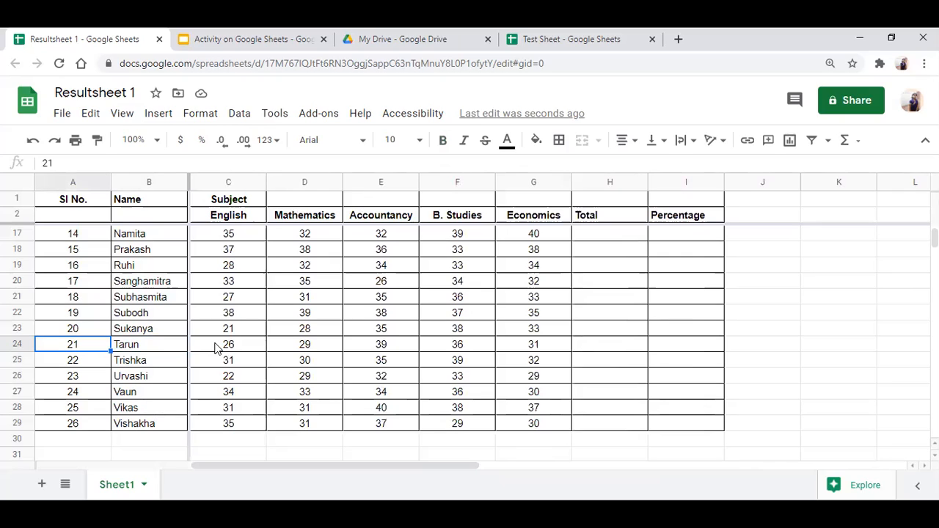
- Go up the Sl No. column from row 24 to the heading in cell A1
{"action": "key", "text": "Up"}
{"action": "key", "text": "Up"}
{"action": "key", "text": "Up"}
{"action": "key", "text": "Up"}
{"action": "key", "text": "Up"}
{"action": "key", "text": "Up"}
{"action": "key", "text": "Up"}
{"action": "key", "text": "Up"}
{"action": "key", "text": "Up"}
{"action": "key", "text": "Up"}
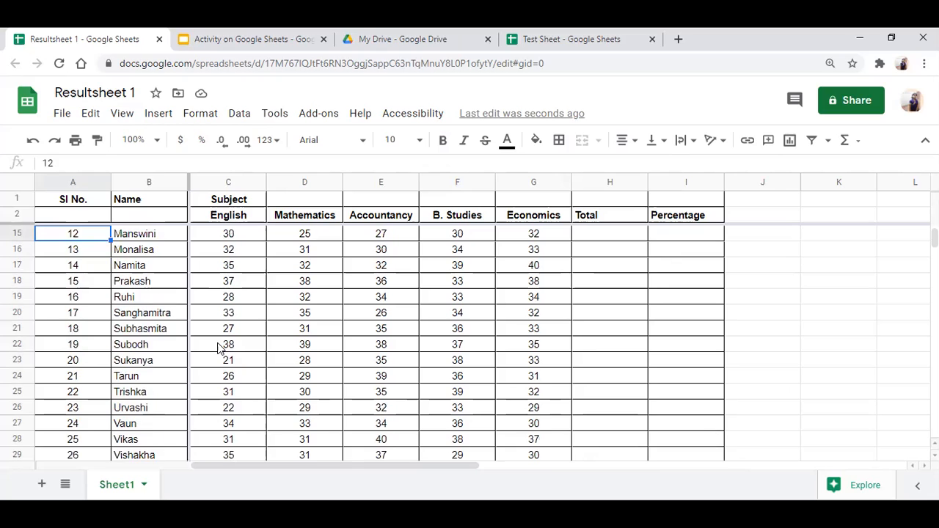
{"action": "key", "text": "Up"}
{"action": "key", "text": "Up"}
{"action": "key", "text": "Up"}
{"action": "key", "text": "Up"}
{"action": "key", "text": "Up"}
{"action": "key", "text": "Up"}
{"action": "key", "text": "Up"}
{"action": "key", "text": "Up"}
{"action": "key", "text": "Up"}
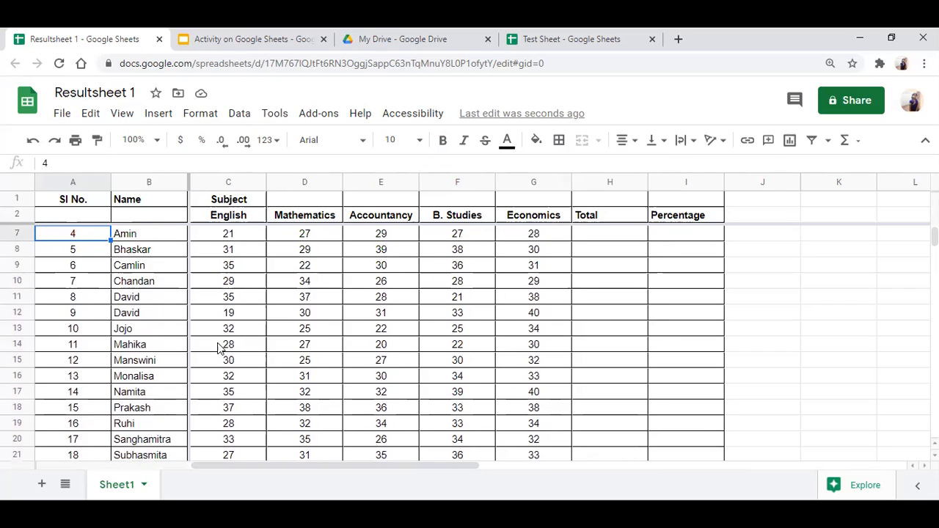
{"action": "key", "text": "Up"}
{"action": "key", "text": "Up"}
{"action": "key", "text": "Up"}
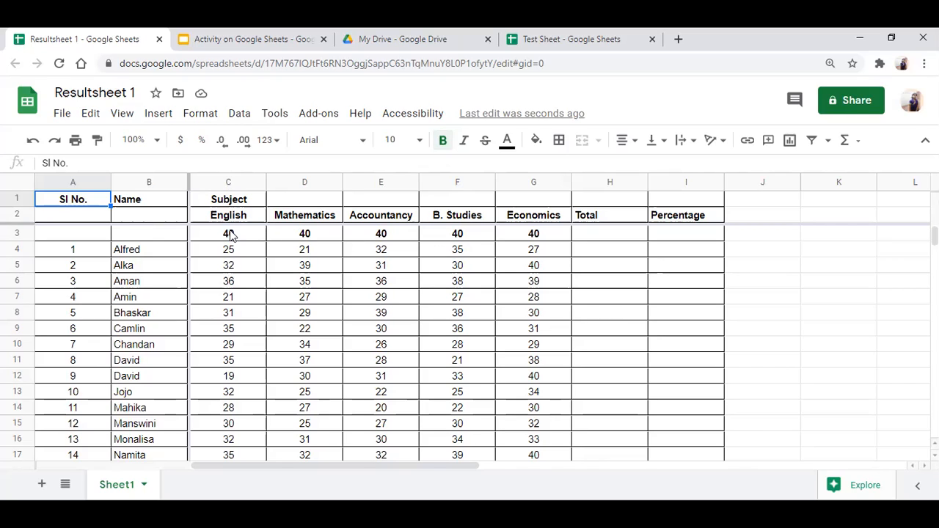
{"action": "key", "text": "shift+Right"}
{"action": "key", "text": "shift+Right"}
{"action": "key", "text": "shift+Right"}
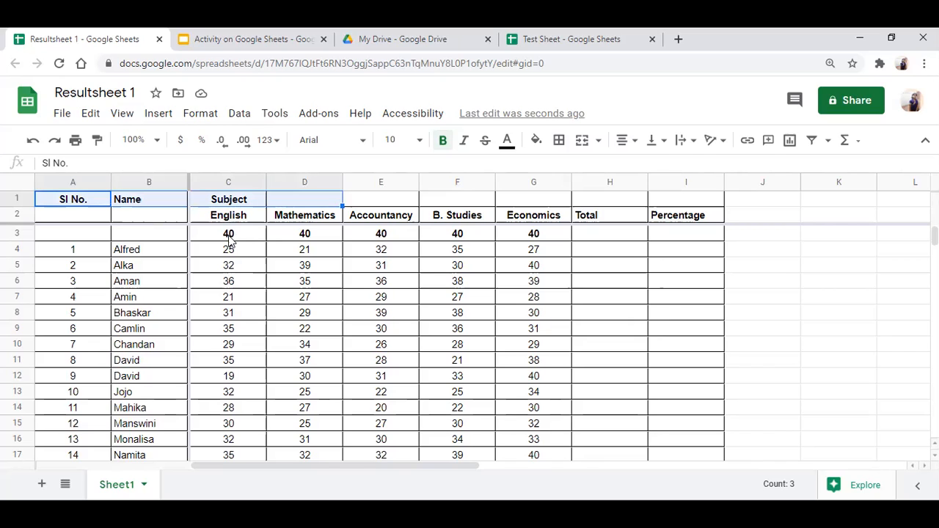
- Total the maximum marks C3:G3 in cell H3 with the SUM function and dismiss the suggested autofill
{"action": "left_click", "coordinate": [229, 236]}
{"action": "key", "text": "shift+Right"}
{"action": "key", "text": "shift+Right"}
{"action": "key", "text": "shift+Right"}
{"action": "key", "text": "shift+Right"}
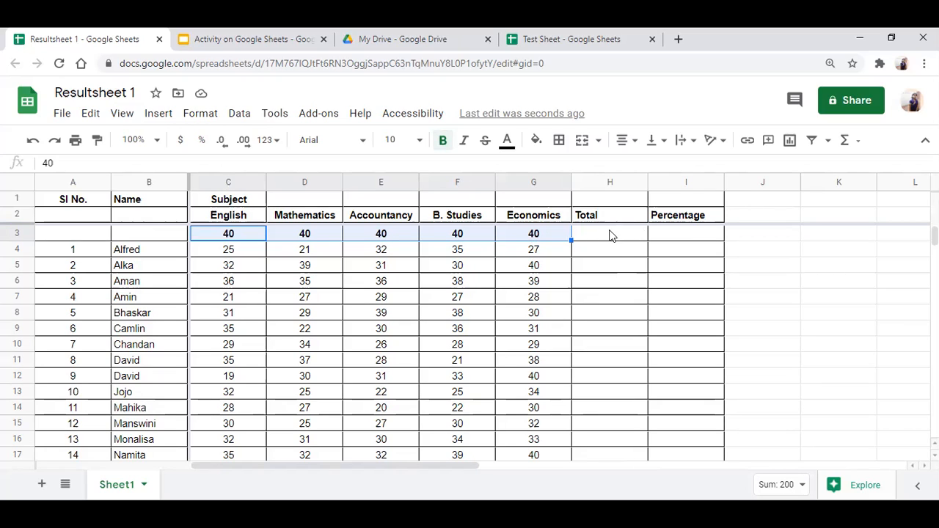
{"action": "left_click", "coordinate": [844, 141]}
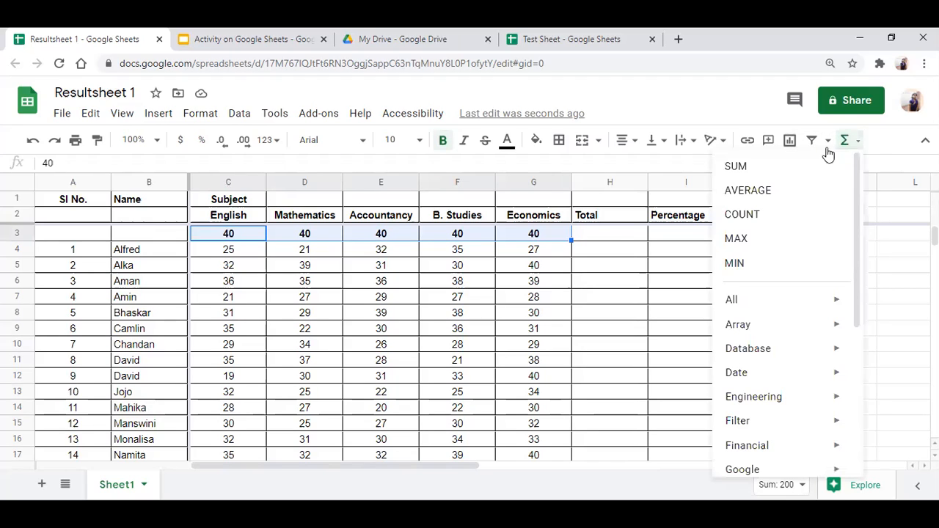
{"action": "left_click", "coordinate": [745, 169]}
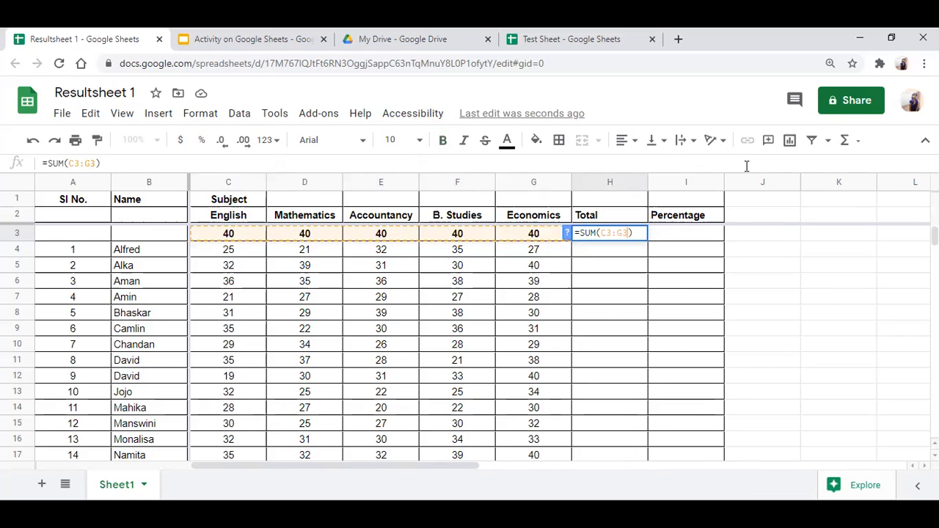
{"action": "key", "text": "Return"}
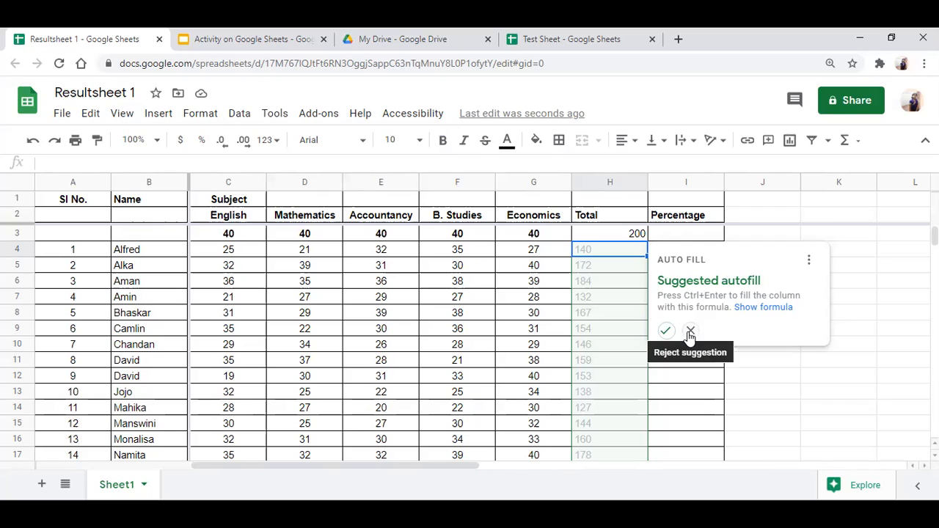
{"action": "left_click", "coordinate": [761, 381]}
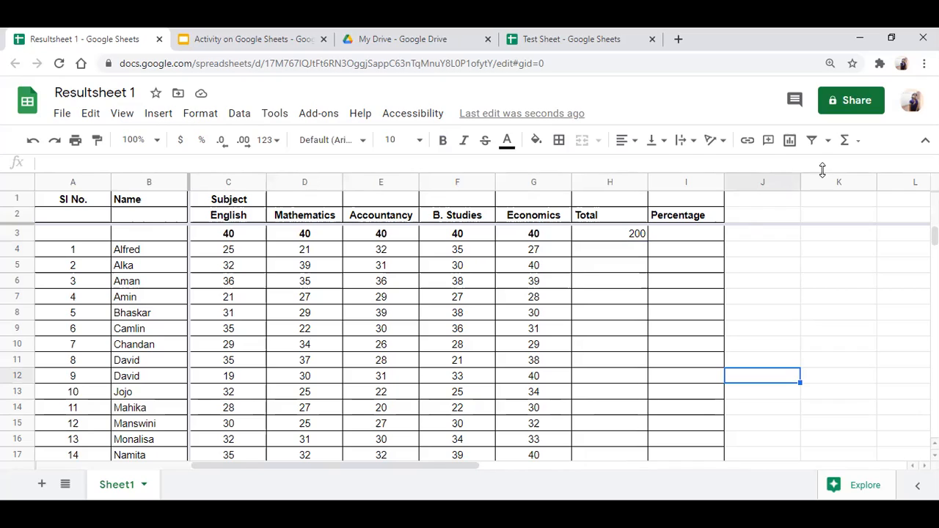
- Try to total the first student's marks by entering the formula =(C4:G4) in cell H4
{"action": "left_click", "coordinate": [580, 250]}
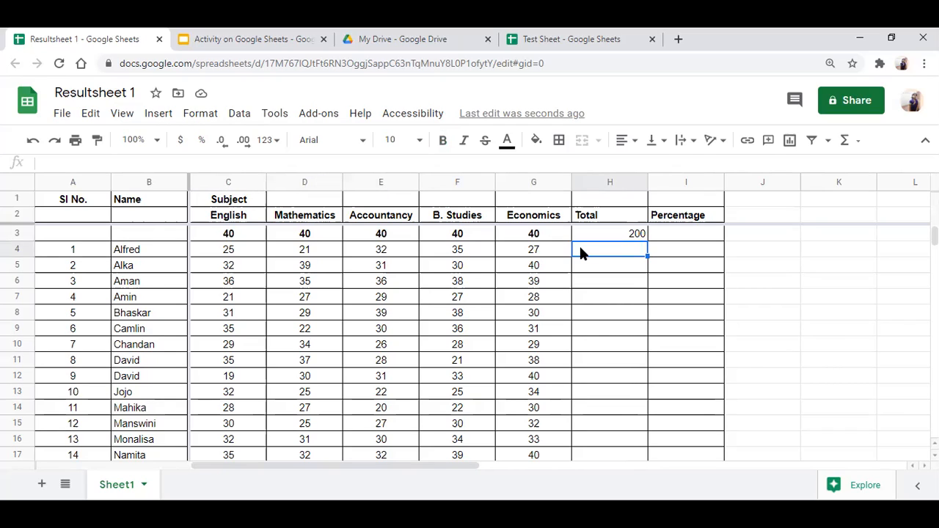
{"action": "type", "text": "="}
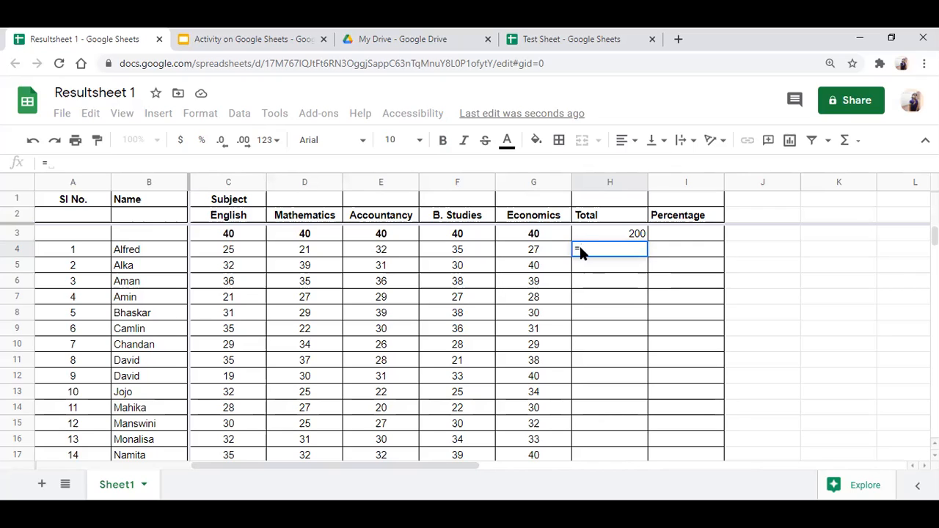
{"action": "type", "text": "("}
{"action": "left_click", "coordinate": [218, 251]}
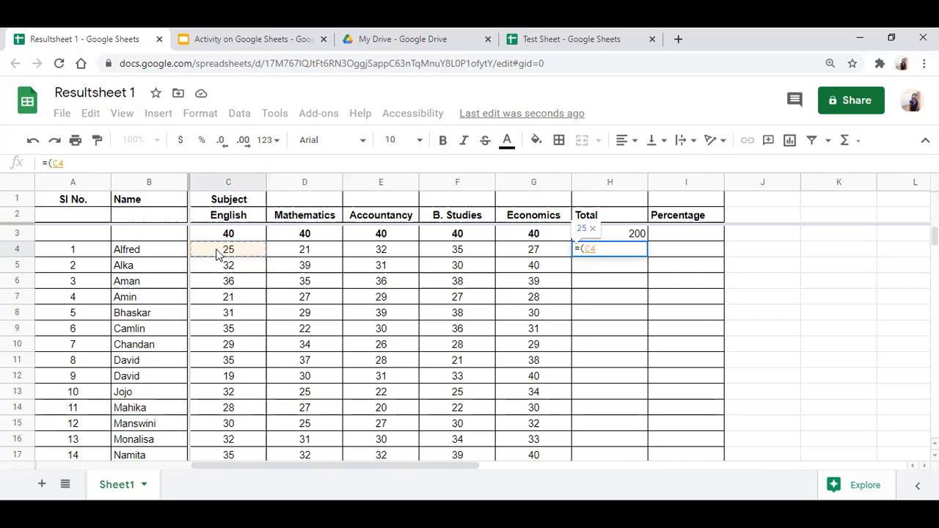
{"action": "key", "text": "shift+Right"}
{"action": "key", "text": "shift+Right"}
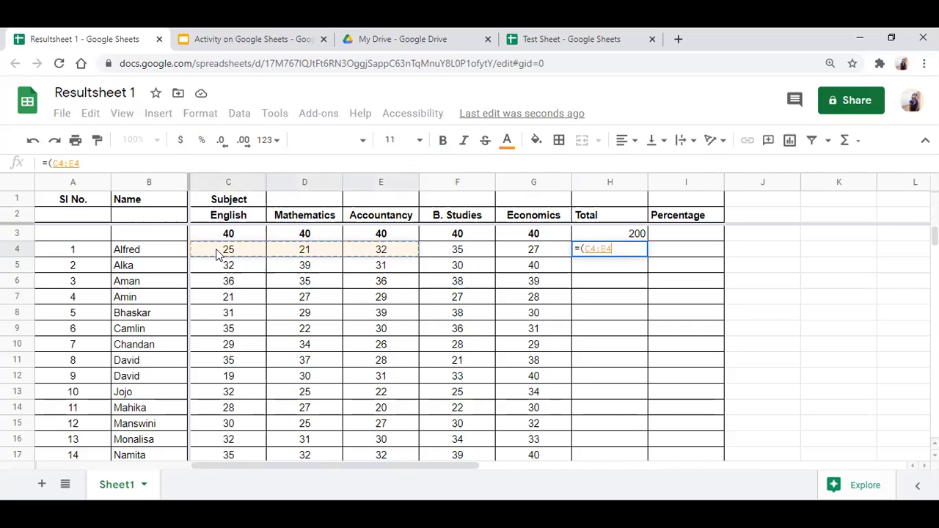
{"action": "key", "text": "shift+Right"}
{"action": "key", "text": "shift+Right"}
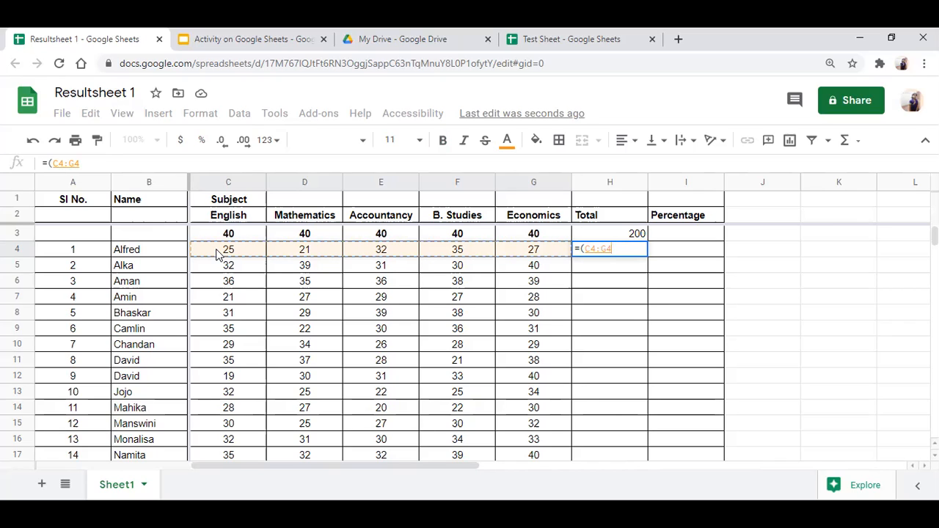
{"action": "type", "text": ")"}
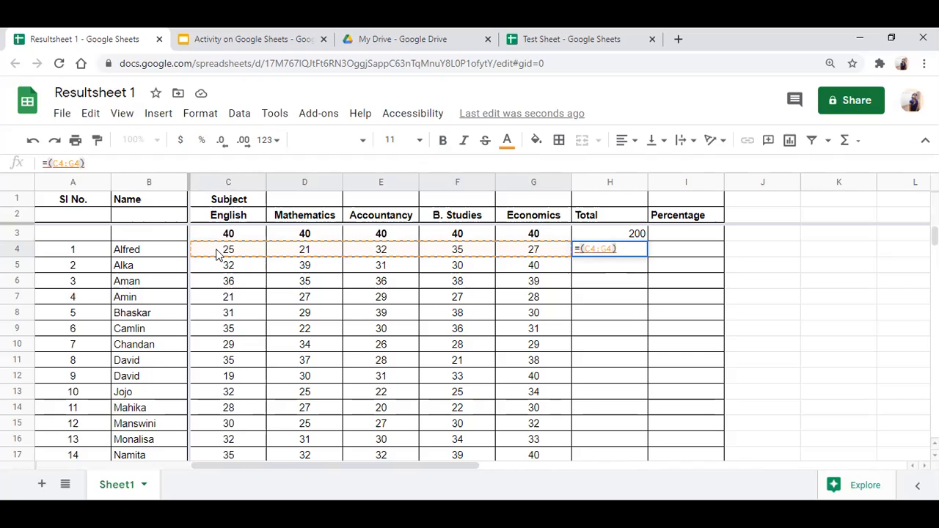
{"action": "key", "text": "Return"}
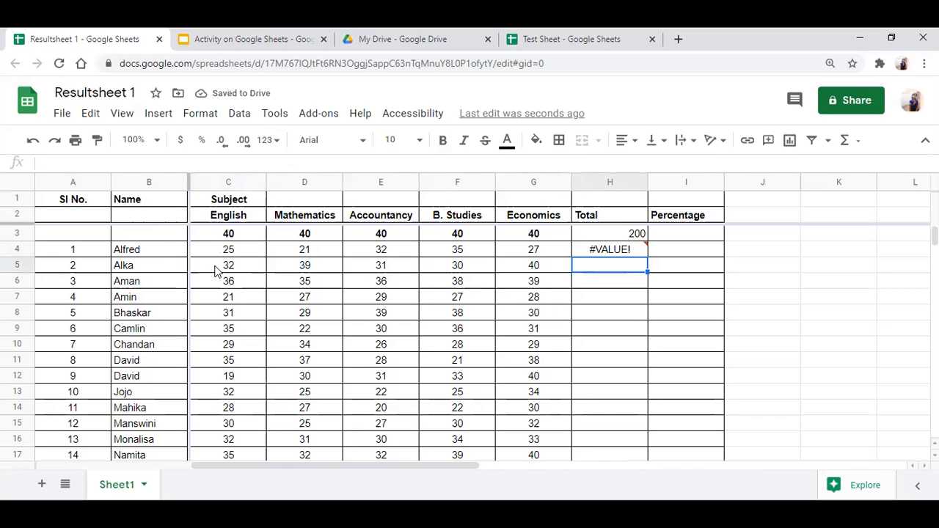
- Inspect the error on the first student's Total cell H4 and delete its formula
{"action": "left_click", "coordinate": [588, 250]}
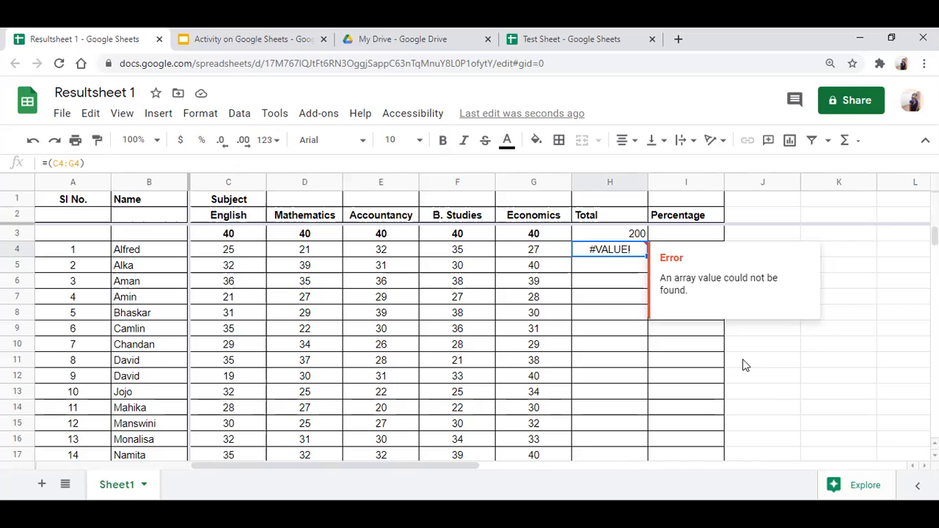
{"action": "left_click", "coordinate": [769, 391]}
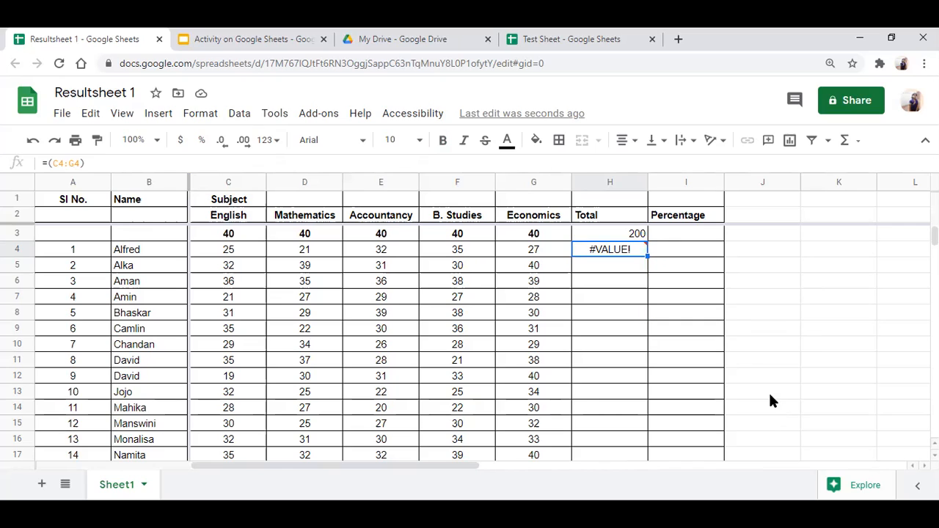
{"action": "left_click", "coordinate": [598, 253]}
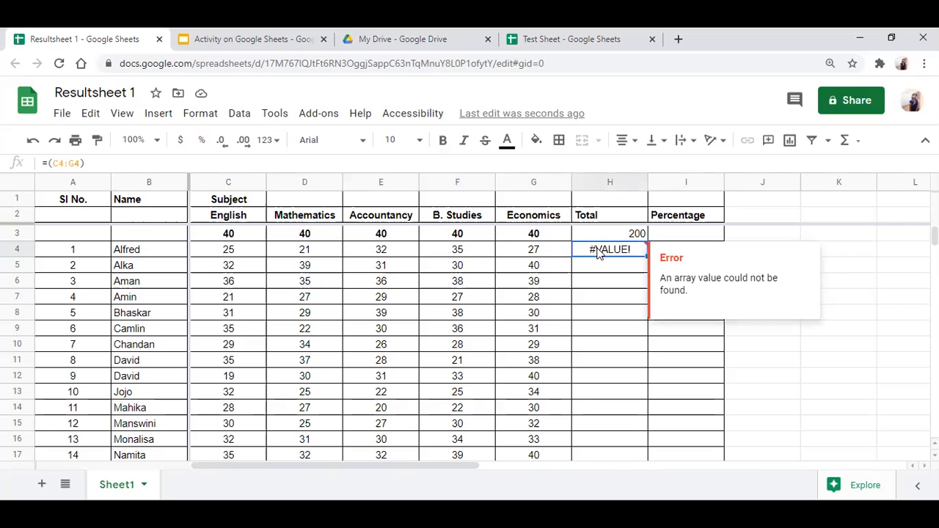
{"action": "key", "text": "Delete"}
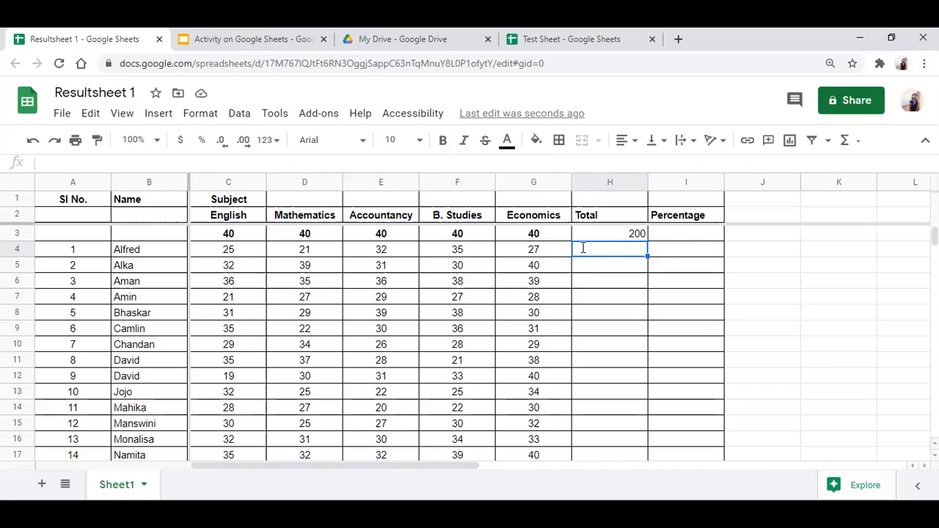
- Total the first student's marks C4:G4 in cell H4 with the formula =SUM(C4:G4)
{"action": "type", "text": "="}
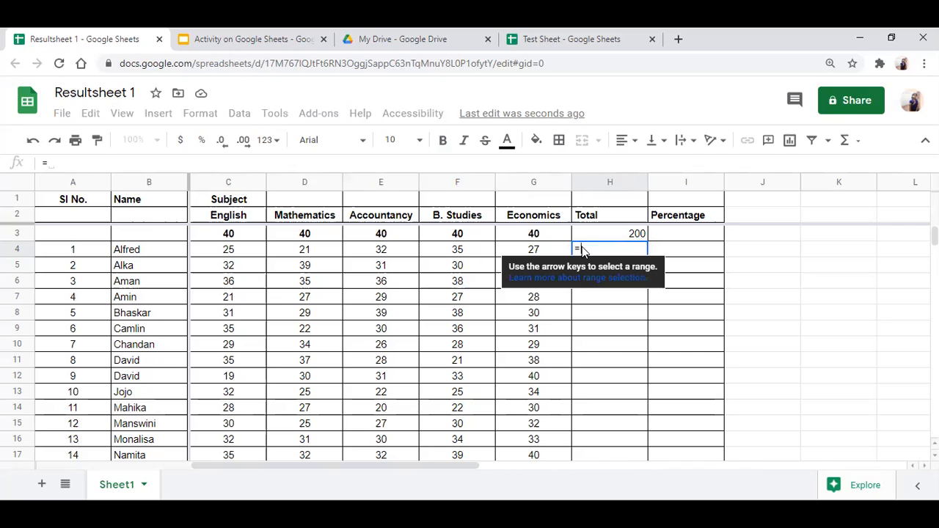
{"action": "type", "text": "S"}
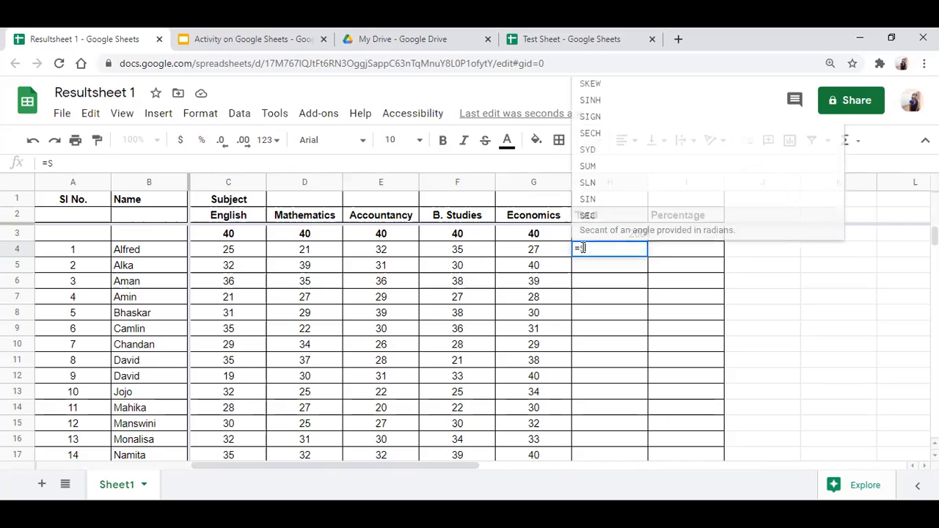
{"action": "type", "text": "UM"}
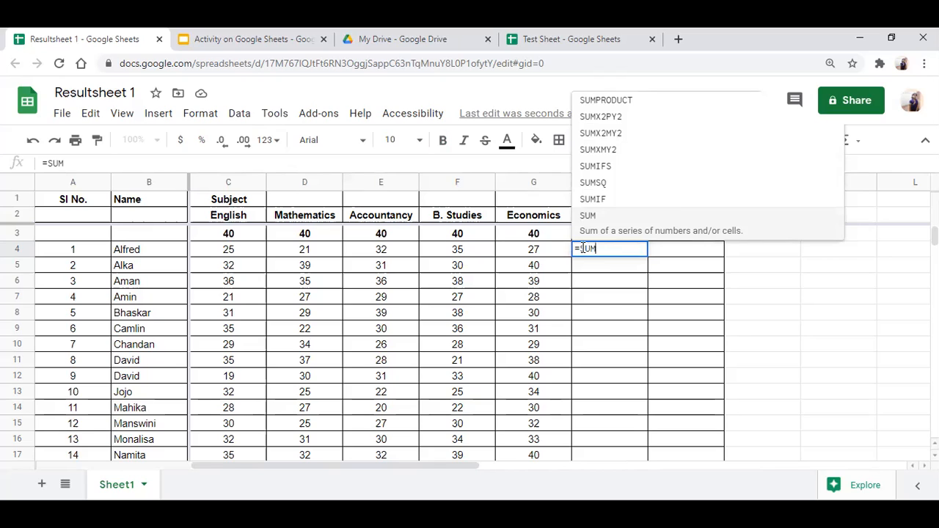
{"action": "type", "text": "("}
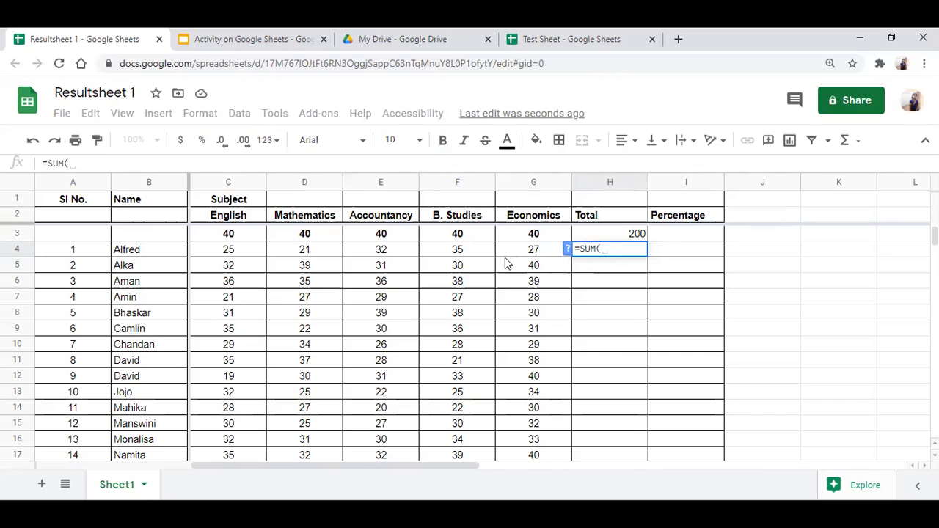
{"action": "left_click", "coordinate": [219, 249]}
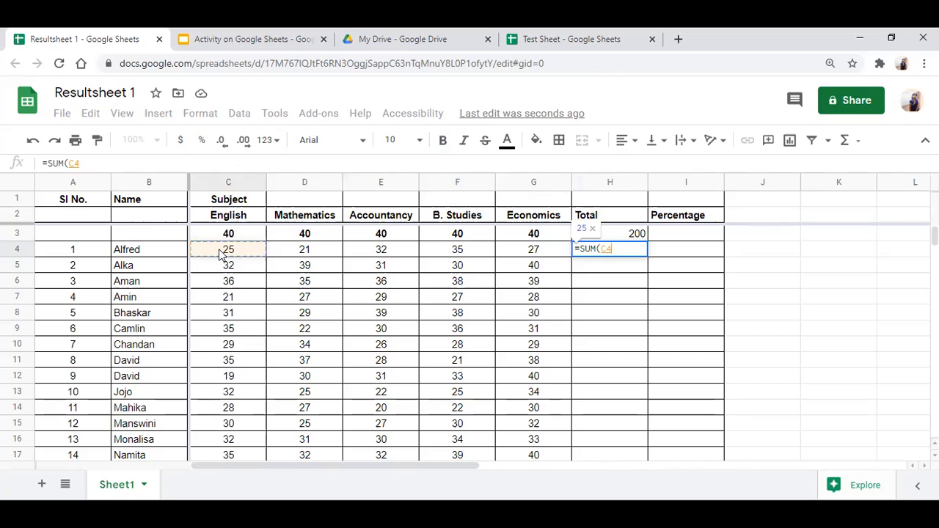
{"action": "key", "text": "shift+Right"}
{"action": "key", "text": "shift+Right"}
{"action": "key", "text": "shift+Right"}
{"action": "key", "text": "shift+Right"}
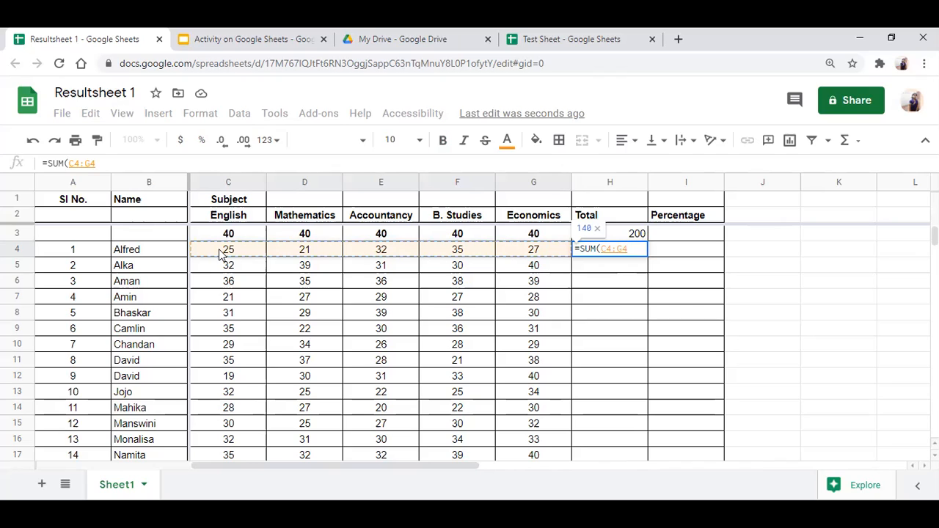
{"action": "type", "text": ")"}
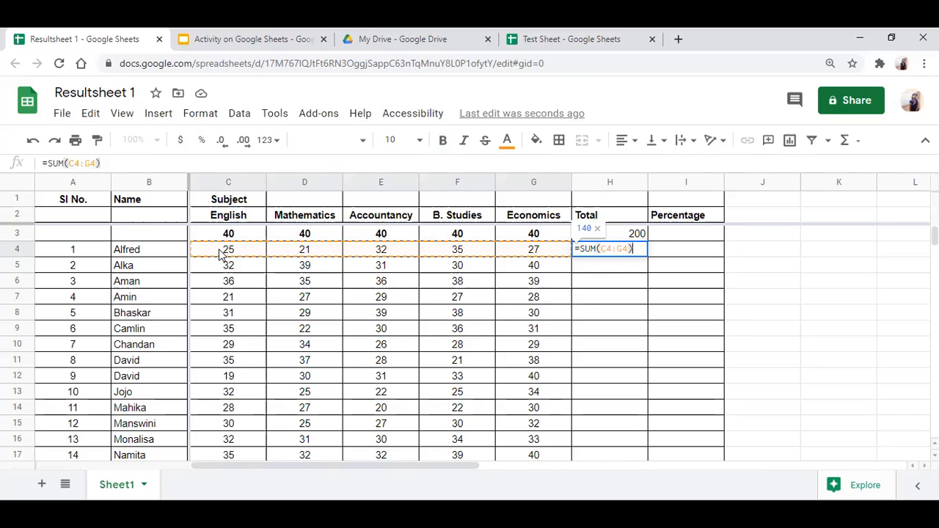
{"action": "key", "text": "Return"}
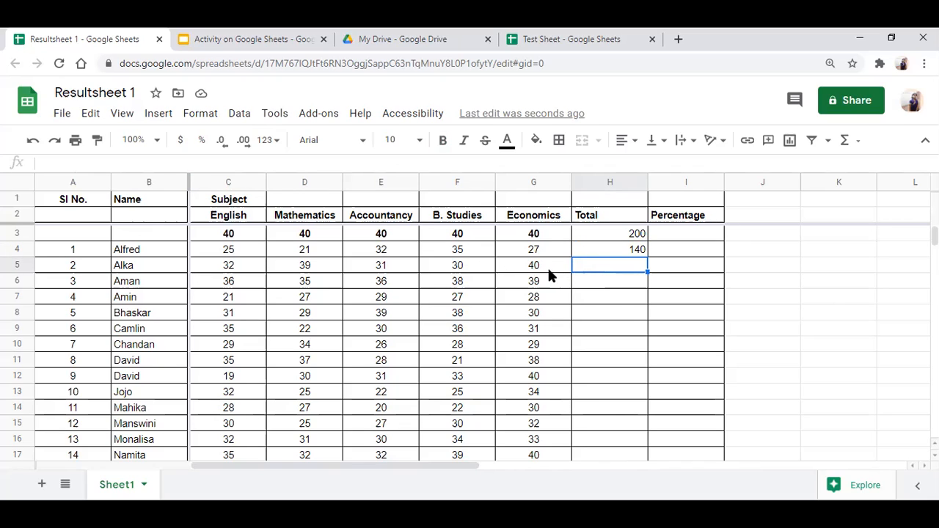
- Fill the SUM formula in cell H4 down the Total column through row 16
{"action": "left_click", "coordinate": [639, 251]}
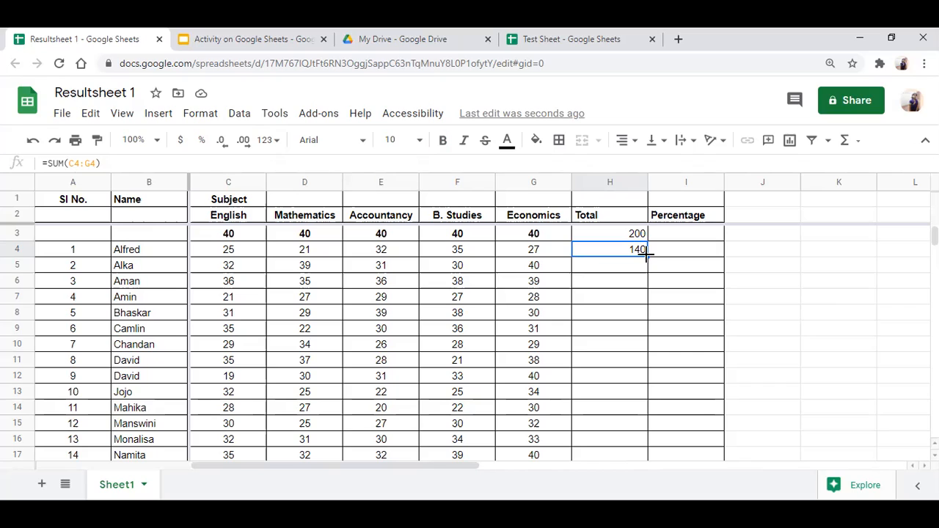
{"action": "left_click_drag", "start_coordinate": [646, 254], "coordinate": [643, 421]}
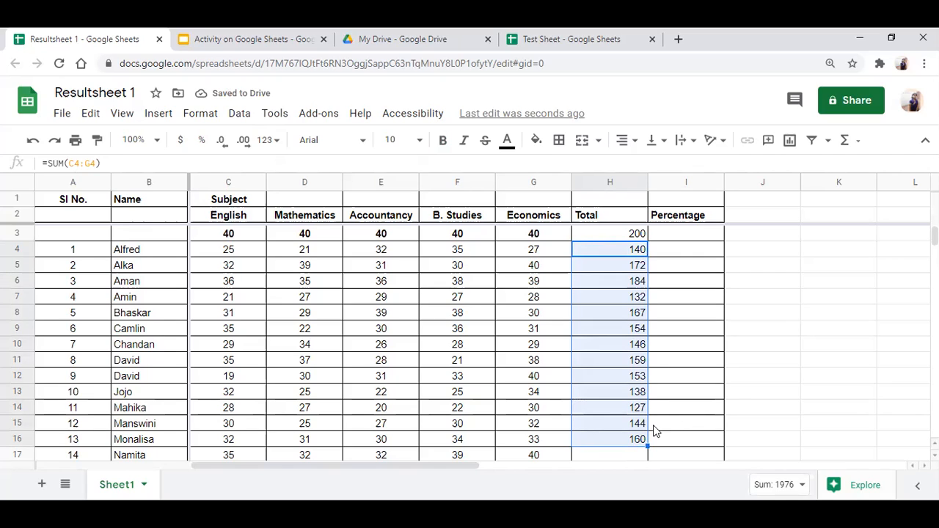
- Extend the SUM formula from cell H16 down the Total column through row 20
{"action": "key", "text": "Down"}
{"action": "key", "text": "Down"}
{"action": "key", "text": "Down"}
{"action": "key", "text": "Down"}
{"action": "key", "text": "Down"}
{"action": "key", "text": "Down"}
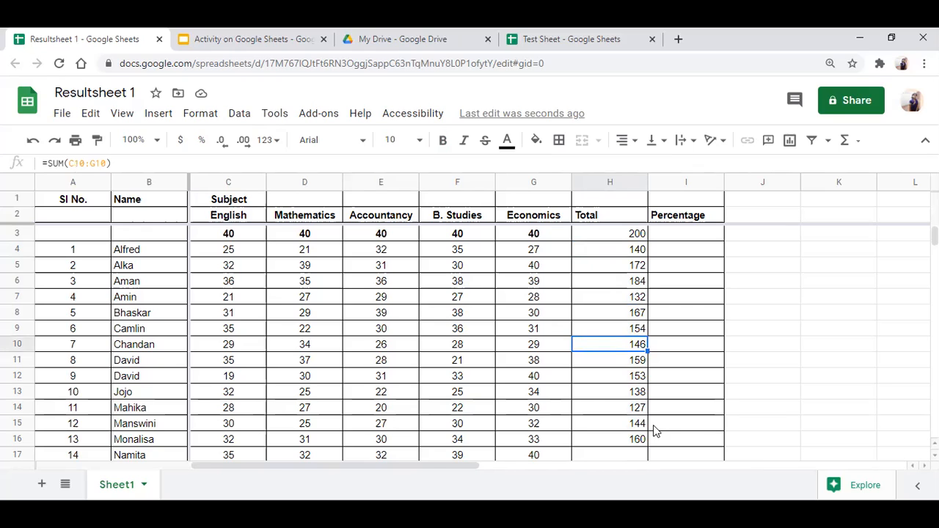
{"action": "key", "text": "Down"}
{"action": "key", "text": "Down"}
{"action": "key", "text": "Down"}
{"action": "key", "text": "Down"}
{"action": "key", "text": "Down"}
{"action": "key", "text": "Down"}
{"action": "key", "text": "Down"}
{"action": "key", "text": "Down"}
{"action": "key", "text": "Down"}
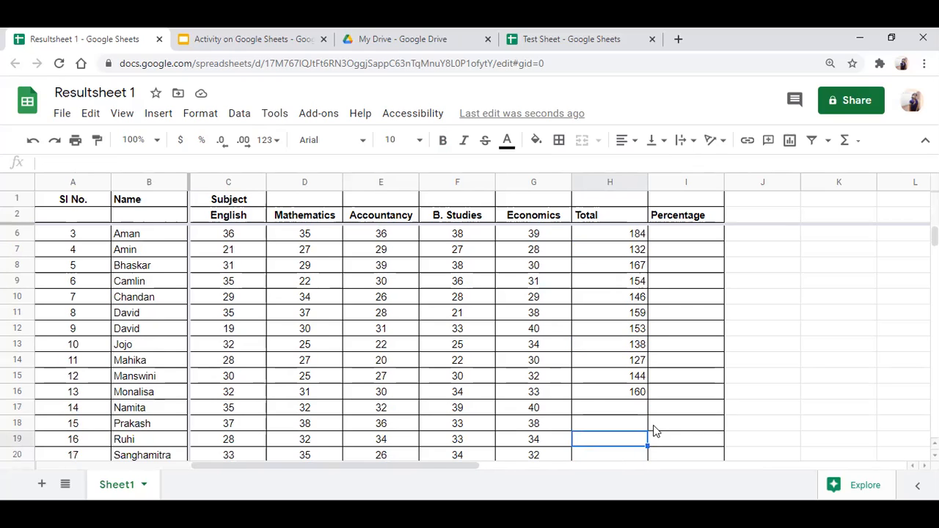
{"action": "left_click", "coordinate": [635, 395]}
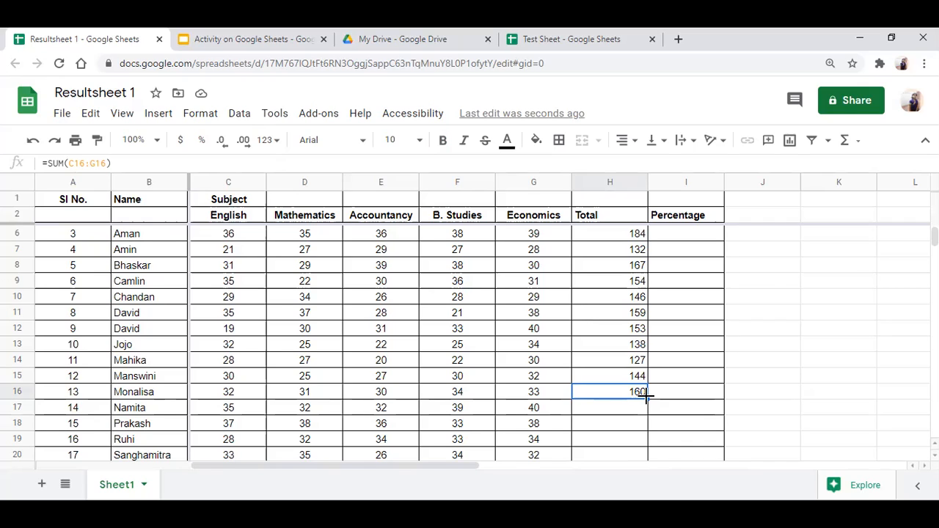
{"action": "left_click_drag", "start_coordinate": [645, 397], "coordinate": [647, 421]}
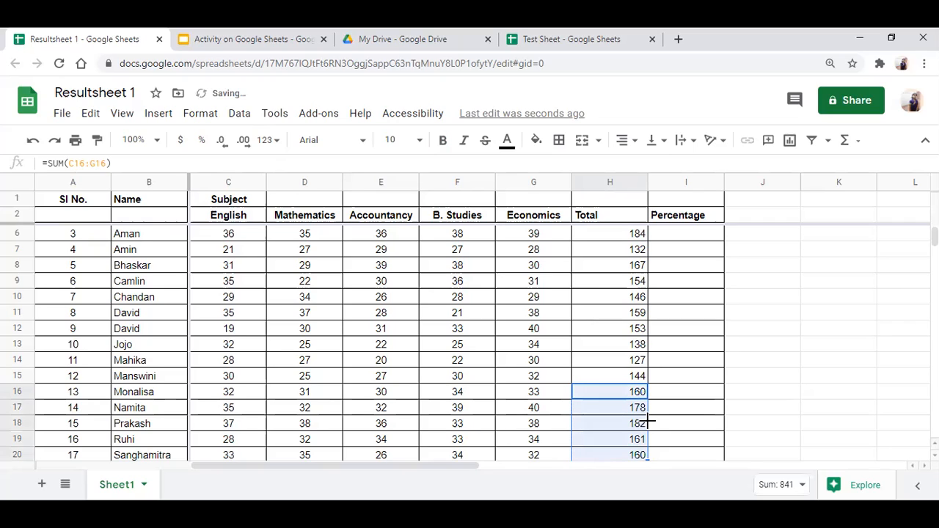
- Extend the SUM formula from cell H20 down to the last student's Total cell H29
{"action": "key", "text": "Down"}
{"action": "key", "text": "Down"}
{"action": "key", "text": "Down"}
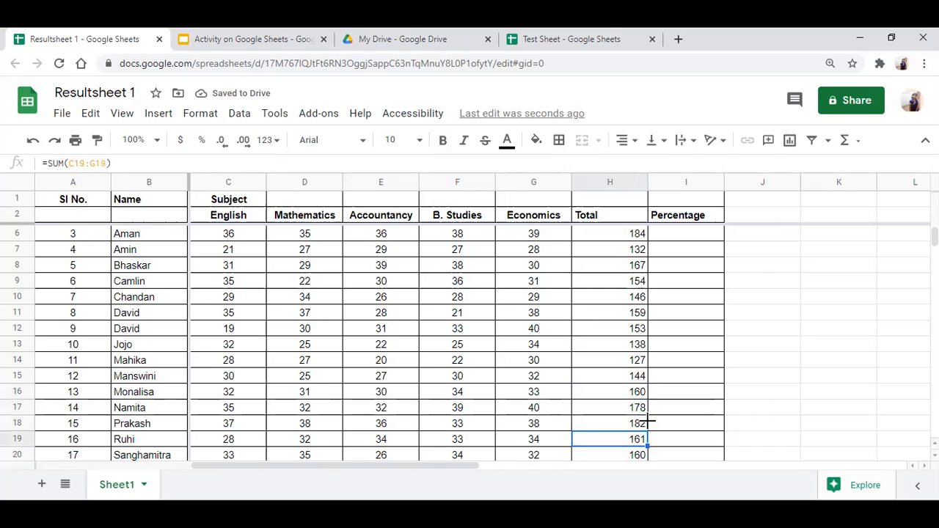
{"action": "key", "text": "Down"}
{"action": "key", "text": "Down"}
{"action": "key", "text": "Down"}
{"action": "key", "text": "Down"}
{"action": "key", "text": "Down"}
{"action": "key", "text": "Down"}
{"action": "key", "text": "Down"}
{"action": "key", "text": "Down"}
{"action": "key", "text": "Down"}
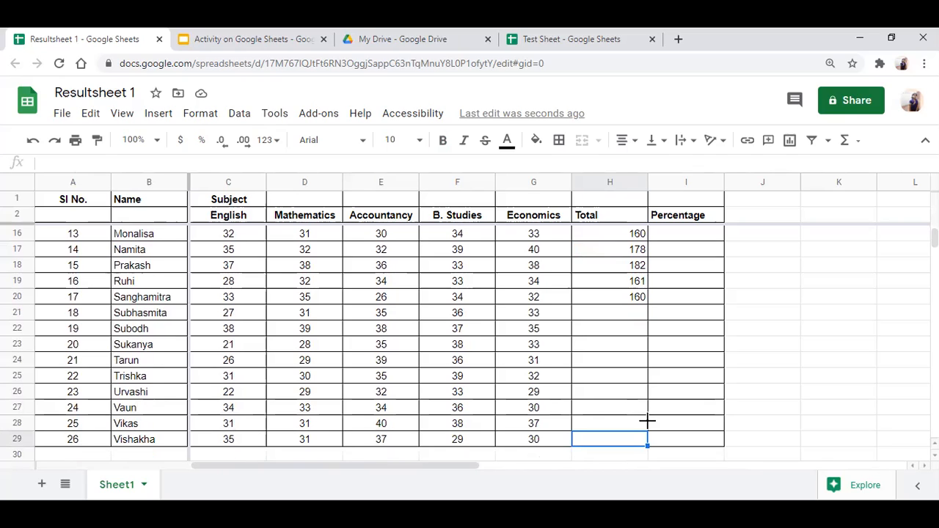
{"action": "left_click", "coordinate": [631, 294]}
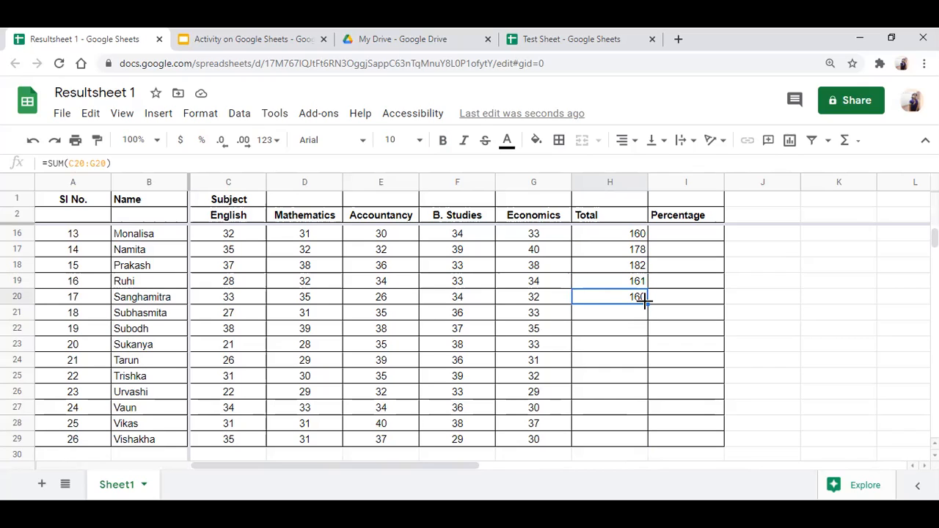
{"action": "left_click_drag", "start_coordinate": [646, 300], "coordinate": [650, 422]}
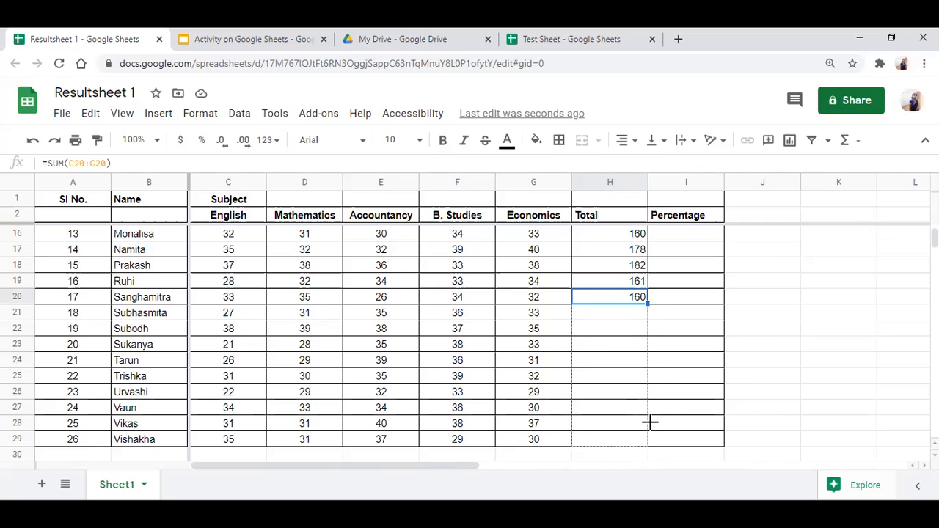
{"action": "left_click_drag", "start_coordinate": [650, 422], "coordinate": [650, 422]}
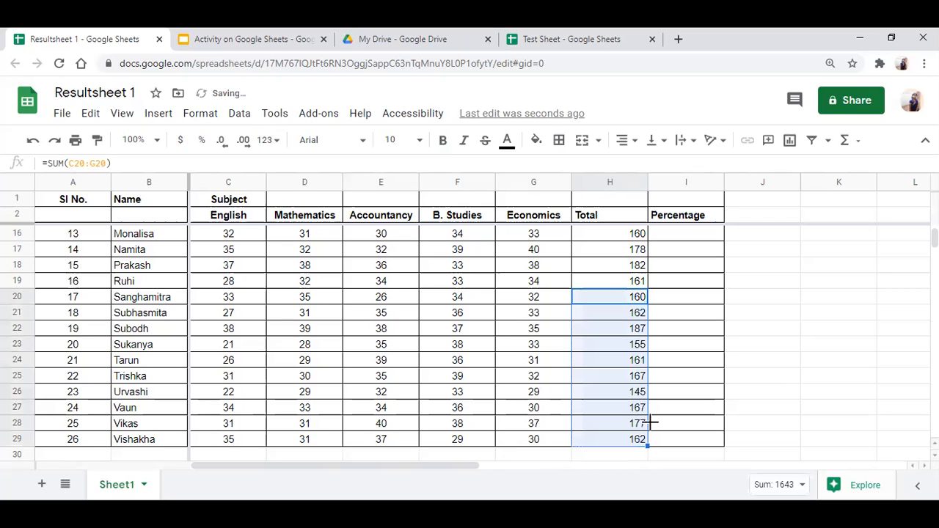
- Review the filled formulas and totals up the Total column from row 18 to cell H1
{"action": "left_click", "coordinate": [607, 268]}
{"action": "key", "text": "Up"}
{"action": "key", "text": "Up"}
{"action": "key", "text": "Up"}
{"action": "key", "text": "Up"}
{"action": "key", "text": "Up"}
{"action": "key", "text": "Up"}
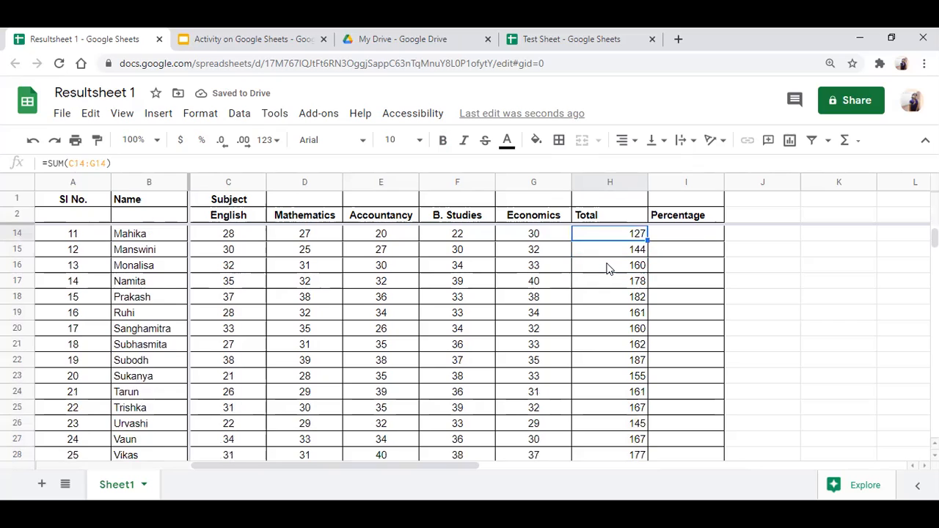
{"action": "key", "text": "Up"}
{"action": "key", "text": "Up"}
{"action": "key", "text": "Up"}
{"action": "key", "text": "Up"}
{"action": "key", "text": "Up"}
{"action": "key", "text": "Up"}
{"action": "key", "text": "Up"}
{"action": "key", "text": "Up"}
{"action": "key", "text": "Up"}
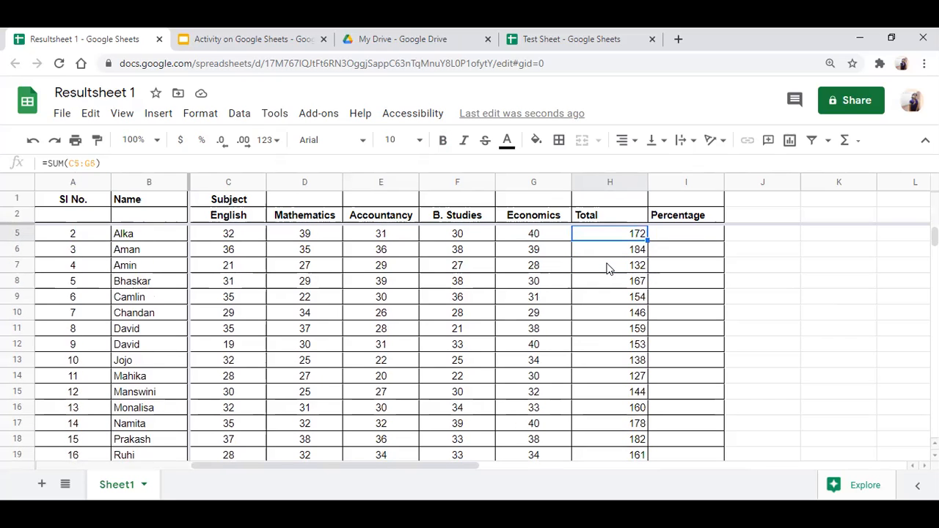
{"action": "key", "text": "Up"}
{"action": "key", "text": "Up"}
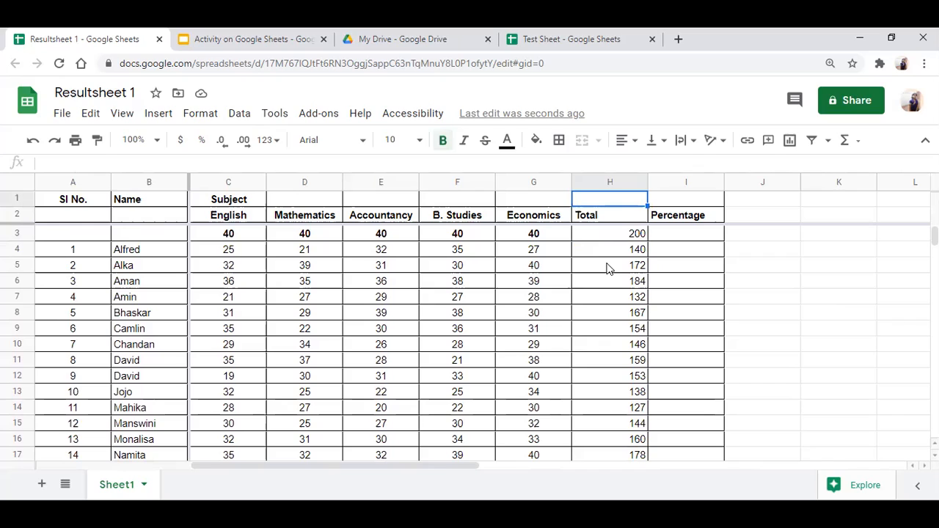
{"action": "left_click", "coordinate": [668, 224]}
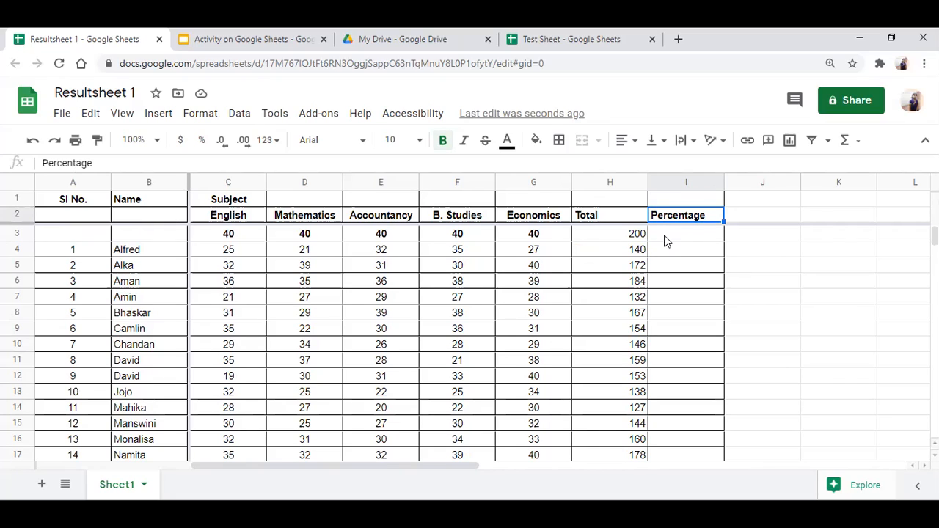
{"action": "left_click", "coordinate": [666, 241]}
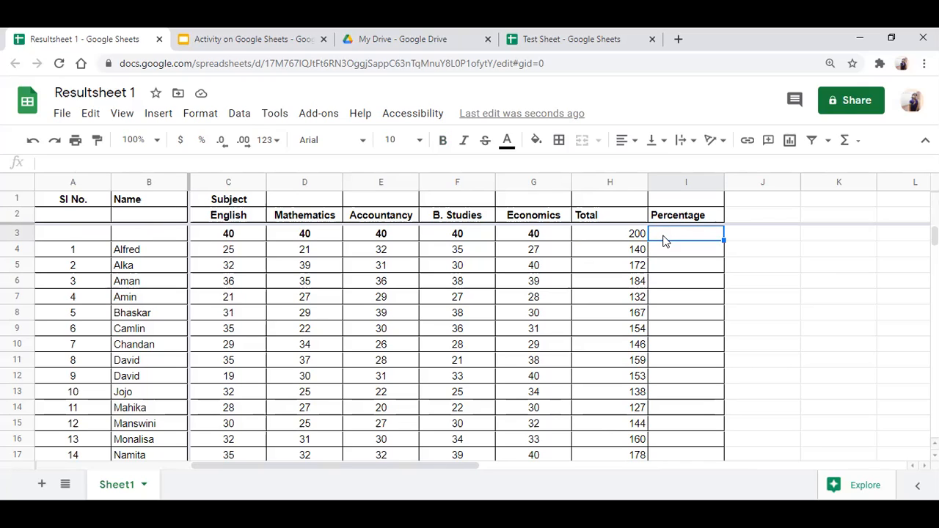
{"action": "type", "text": "="}
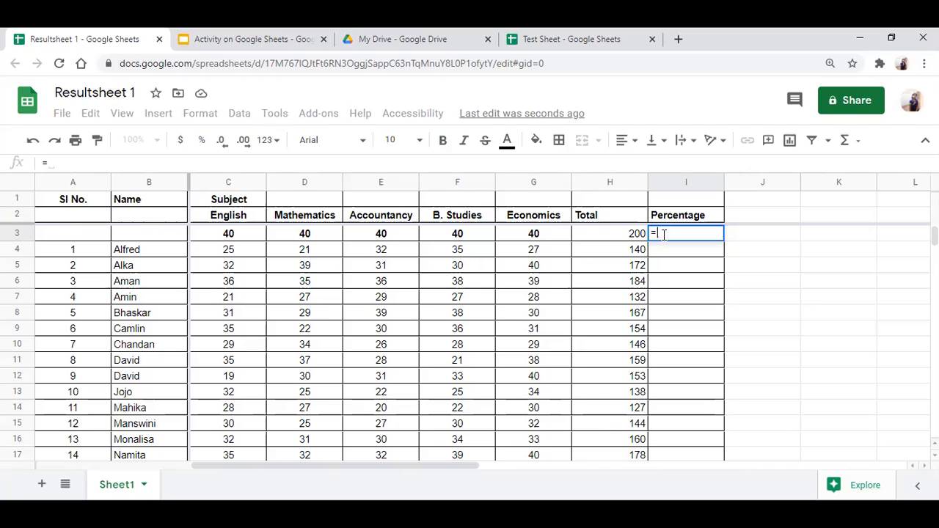
{"action": "type", "text": "("}
{"action": "key", "text": "Escape"}
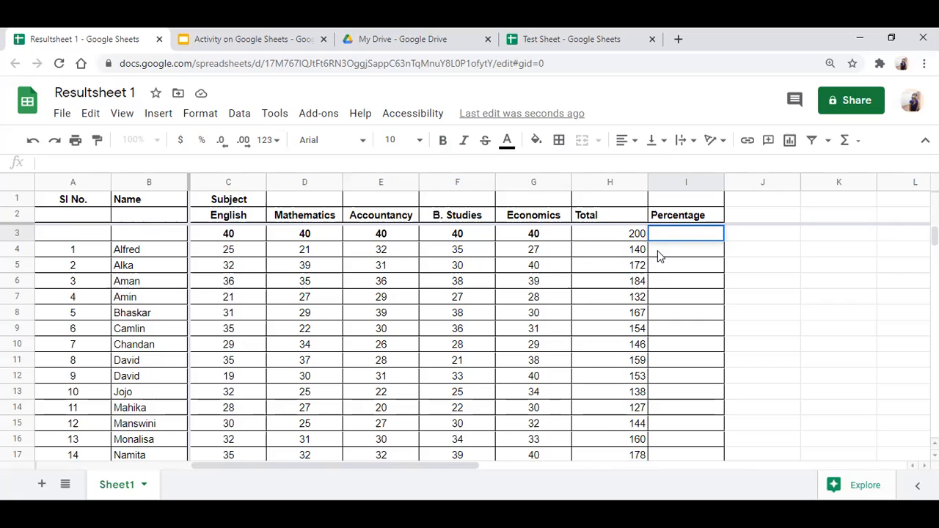
- Enter the formula =(H4/200)*100 in the first student's Percentage cell I4, leaving the suggested autofill unused
{"action": "left_click", "coordinate": [657, 253]}
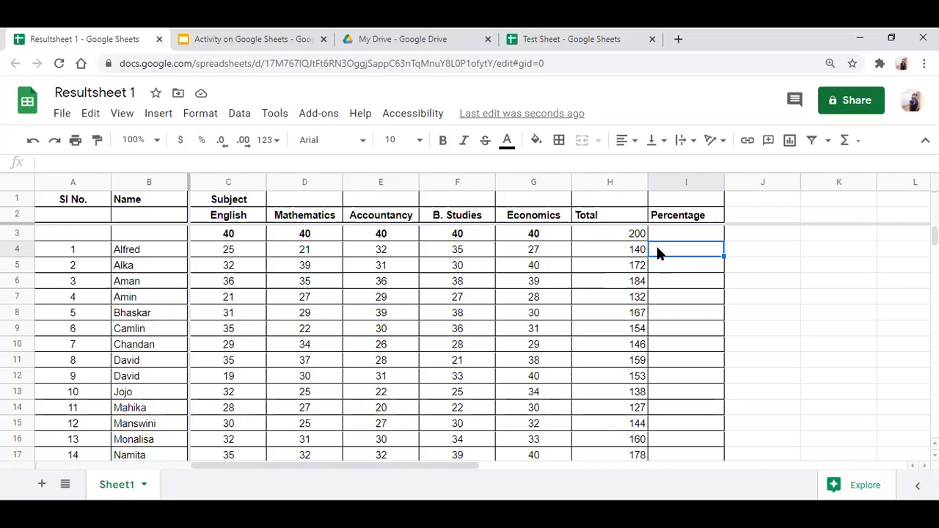
{"action": "type", "text": "="}
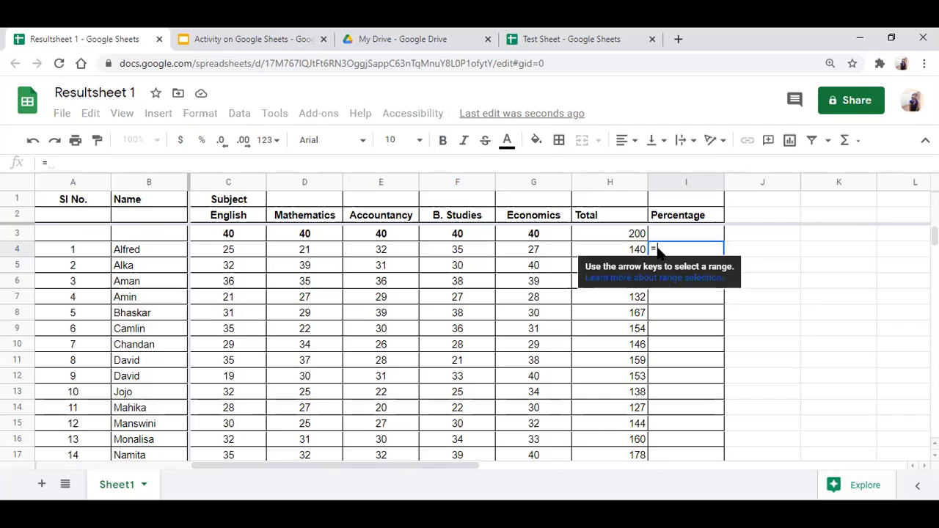
{"action": "type", "text": "("}
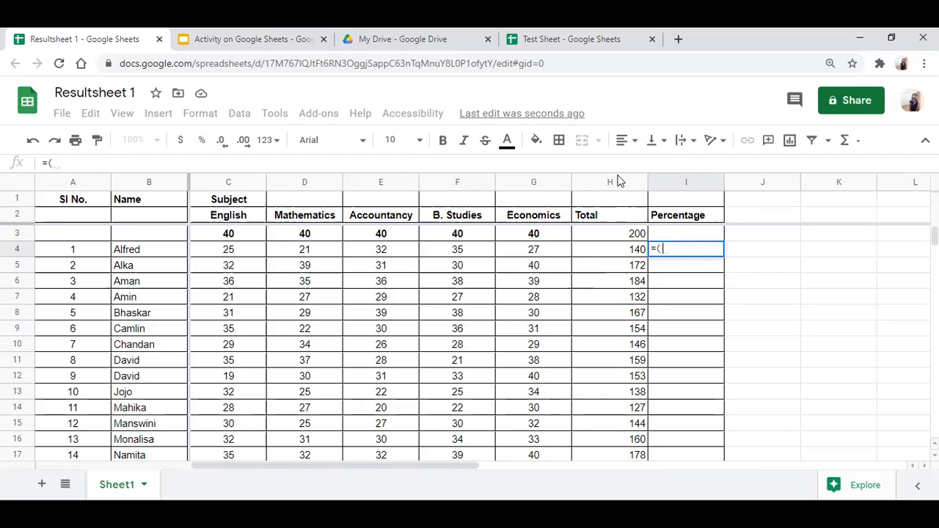
{"action": "left_click", "coordinate": [635, 251]}
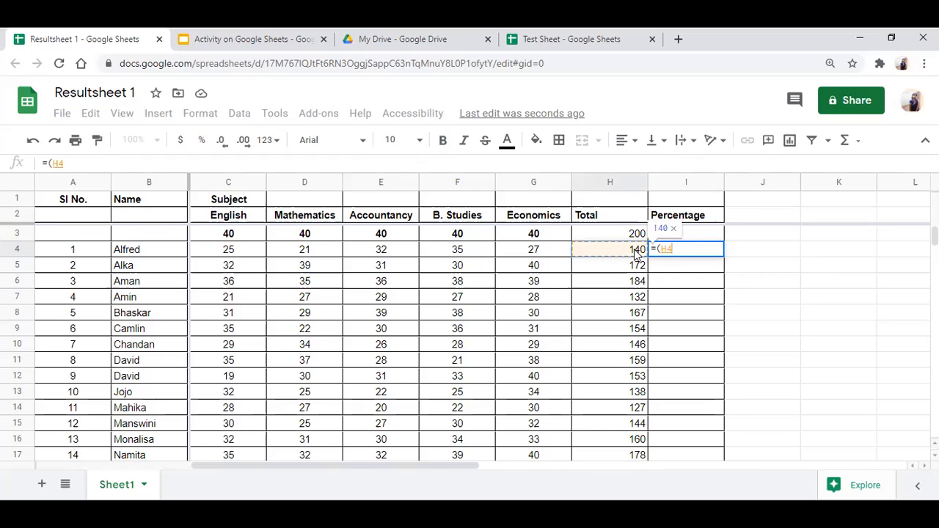
{"action": "type", "text": "H"}
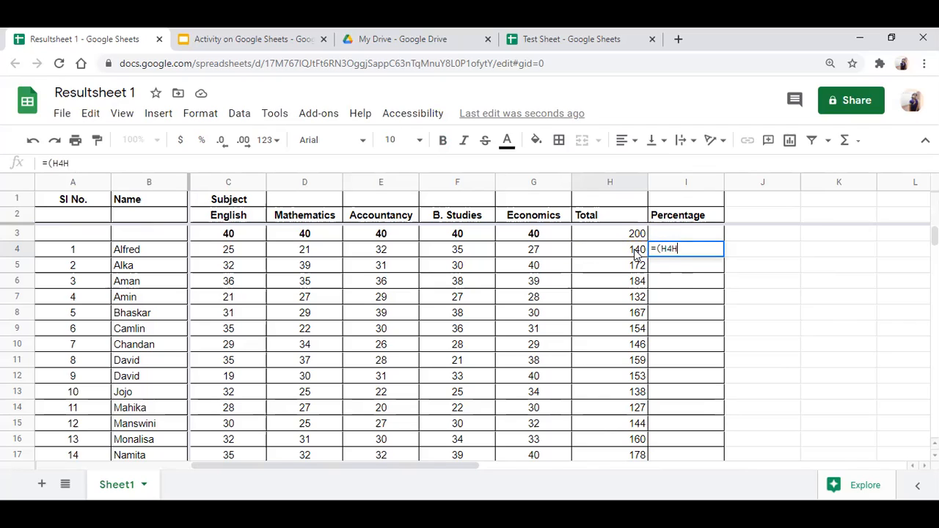
{"action": "type", "text": "4"}
{"action": "key", "text": "BackSpace"}
{"action": "key", "text": "BackSpace"}
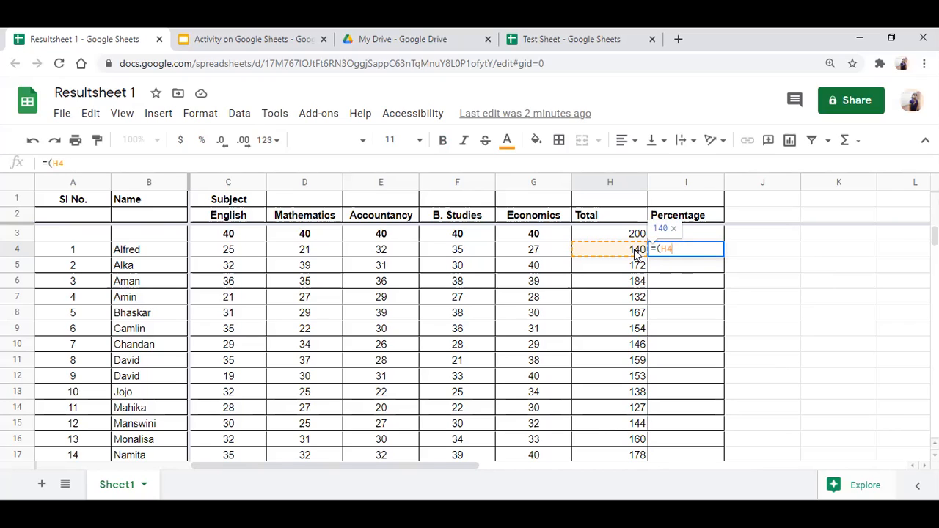
{"action": "type", "text": "/"}
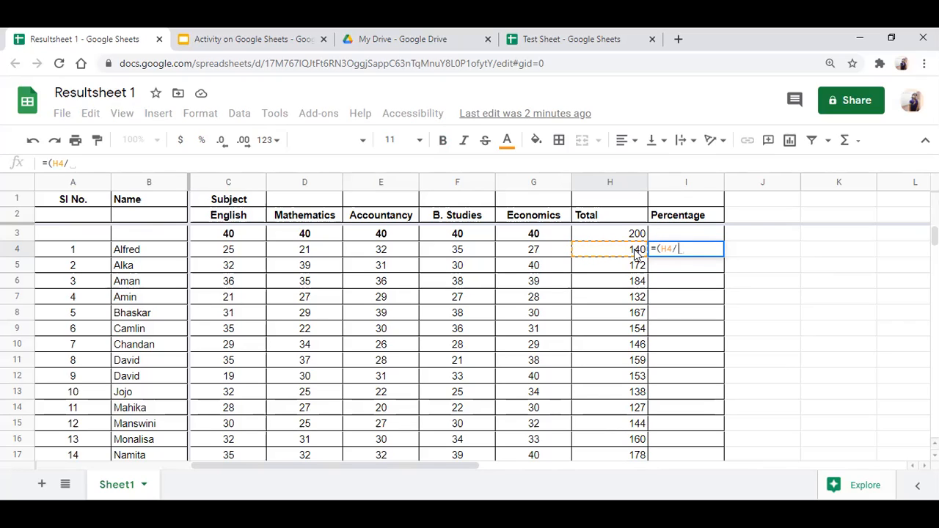
{"action": "type", "text": "200"}
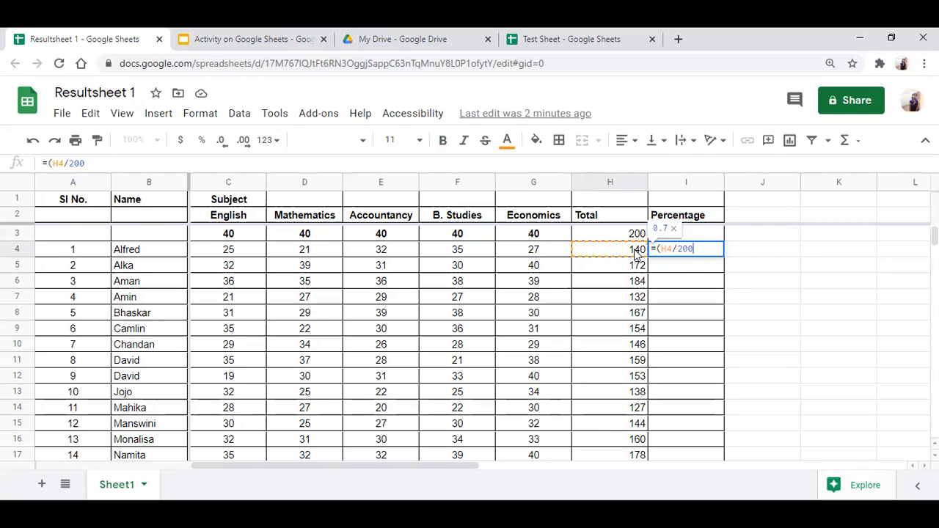
{"action": "type", "text": ")*"}
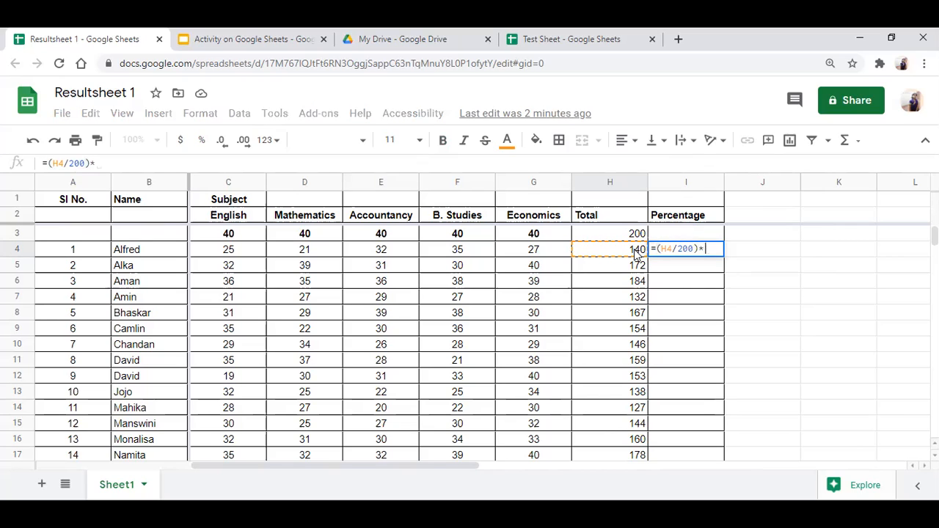
{"action": "type", "text": "100"}
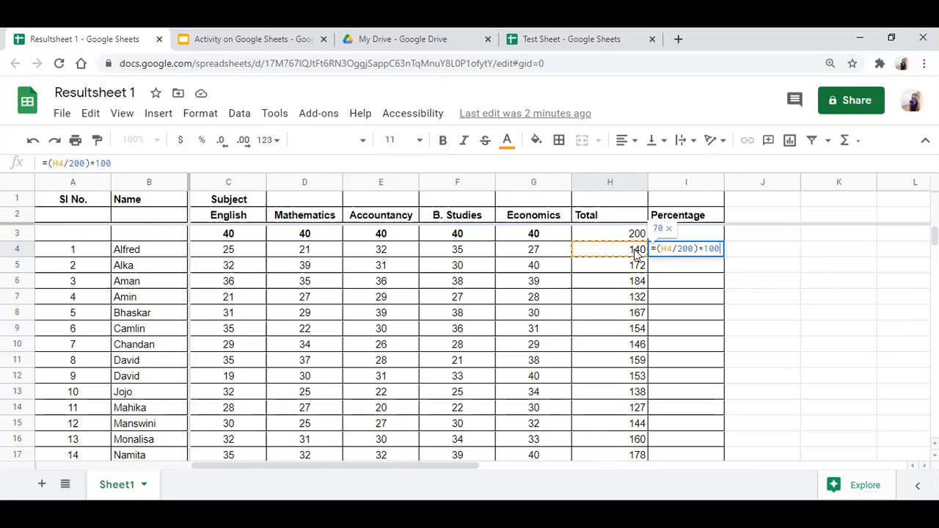
{"action": "key", "text": "Return"}
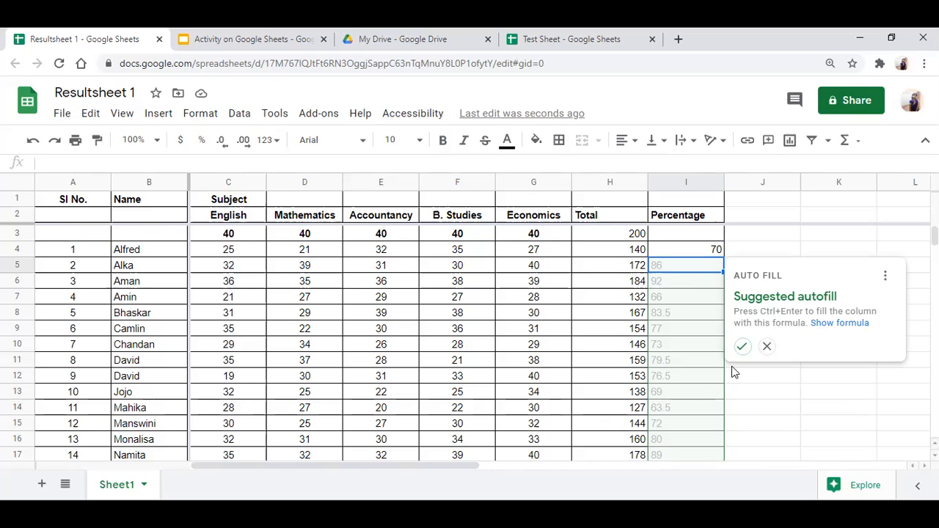
{"action": "left_click", "coordinate": [763, 398]}
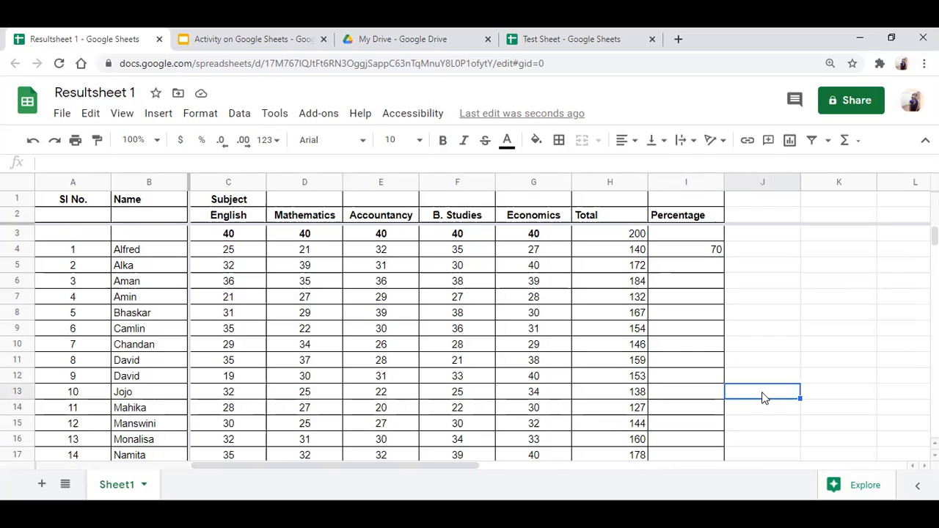
- Fill the percentage formula from cell I4 down the Percentage column through row 17
{"action": "left_click", "coordinate": [712, 252]}
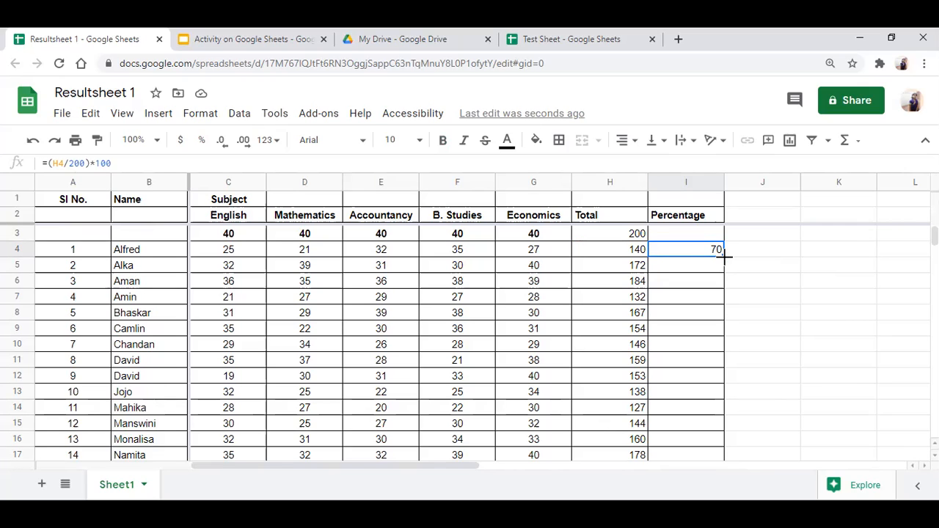
{"action": "left_click_drag", "start_coordinate": [724, 255], "coordinate": [723, 423]}
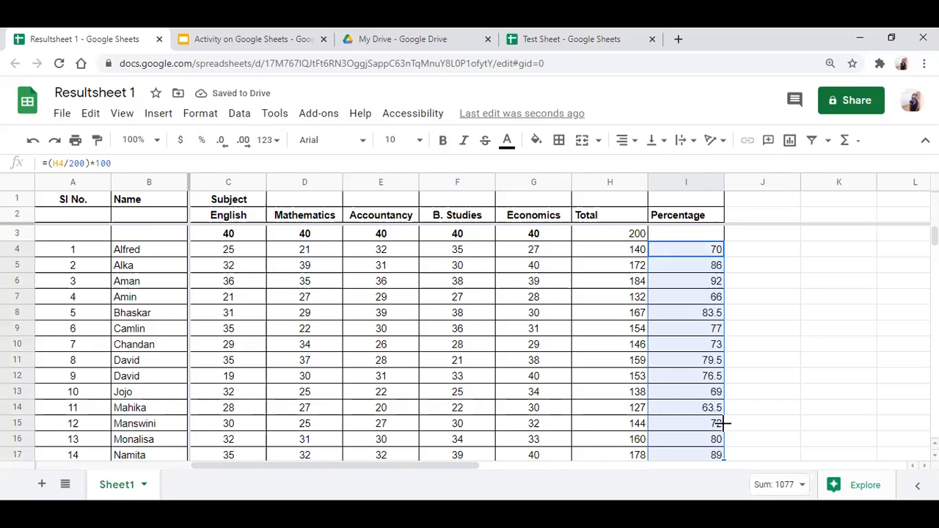
{"action": "key", "text": "Down"}
{"action": "key", "text": "Down"}
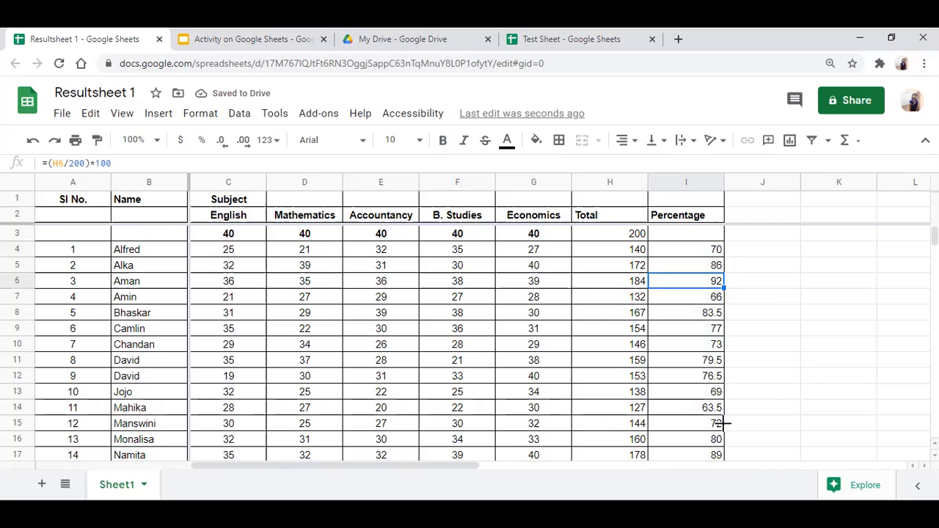
- Extend the percentage formula from cell I17 down through row 30, and clear the surplus result in cell I30 below the last student
{"action": "left_click", "coordinate": [708, 425]}
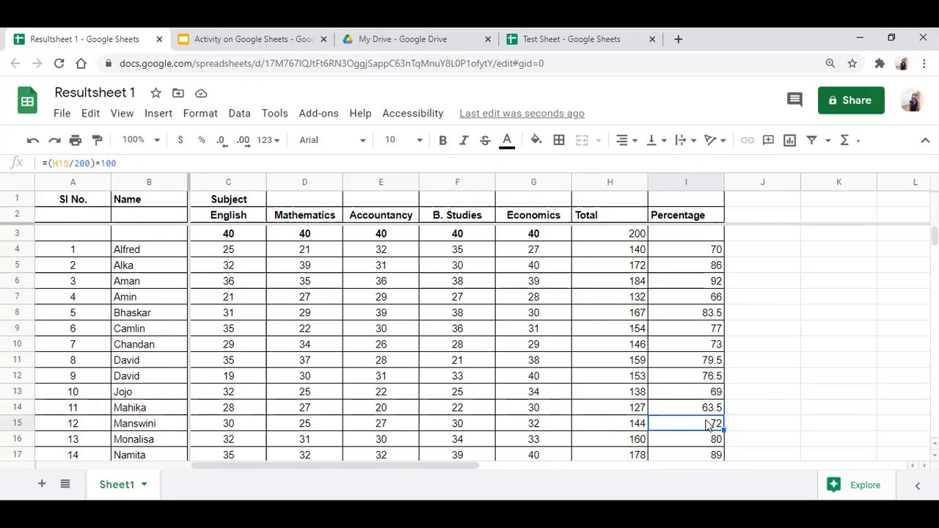
{"action": "key", "text": "Down"}
{"action": "key", "text": "Down"}
{"action": "key", "text": "Down"}
{"action": "key", "text": "Down"}
{"action": "key", "text": "Down"}
{"action": "key", "text": "Down"}
{"action": "key", "text": "Down"}
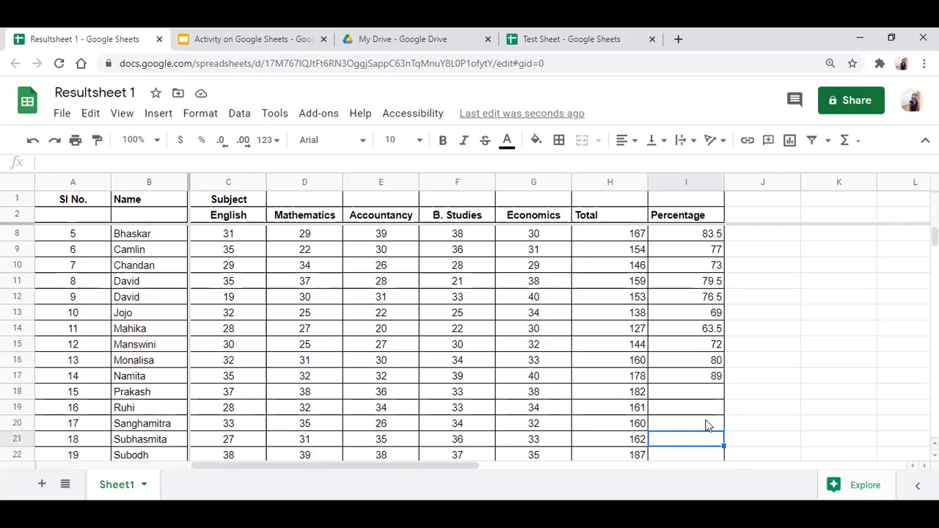
{"action": "key", "text": "Down"}
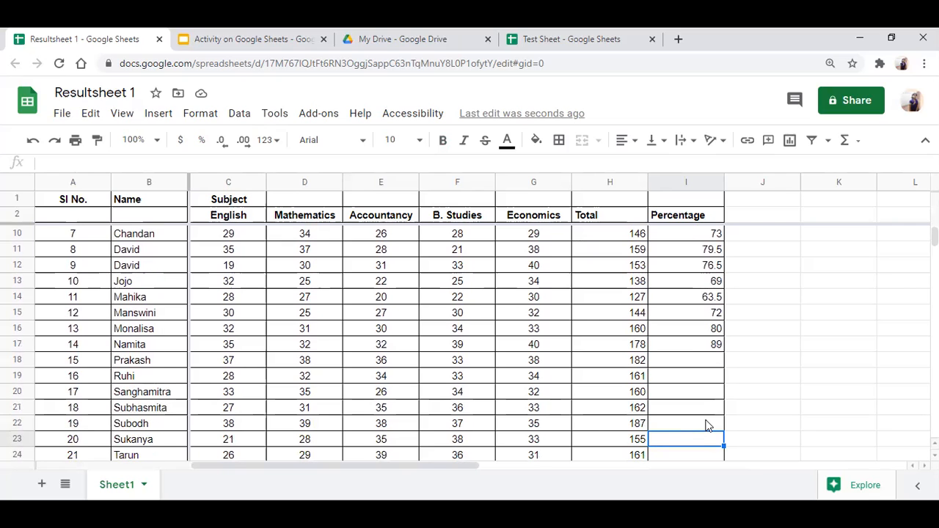
{"action": "key", "text": "Down"}
{"action": "key", "text": "Down"}
{"action": "key", "text": "Down"}
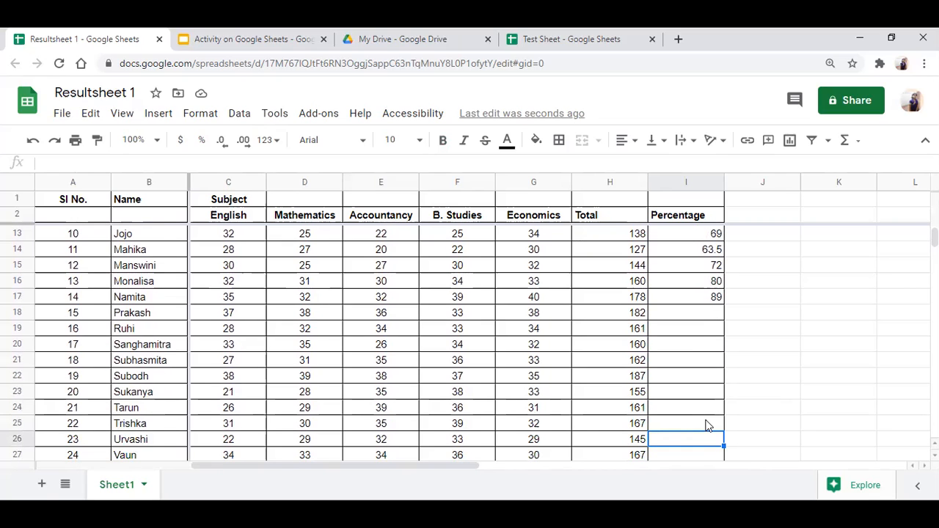
{"action": "key", "text": "Down"}
{"action": "key", "text": "Down"}
{"action": "key", "text": "Down"}
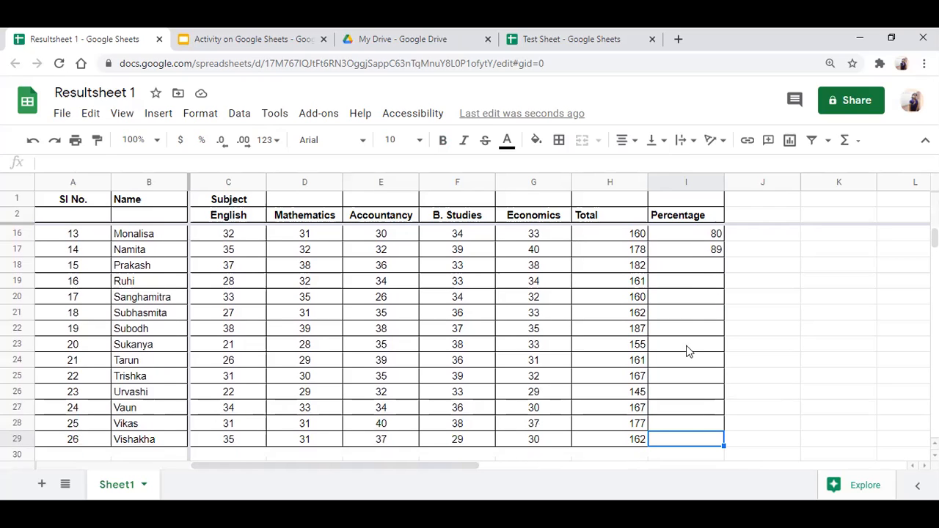
{"action": "left_click", "coordinate": [695, 254]}
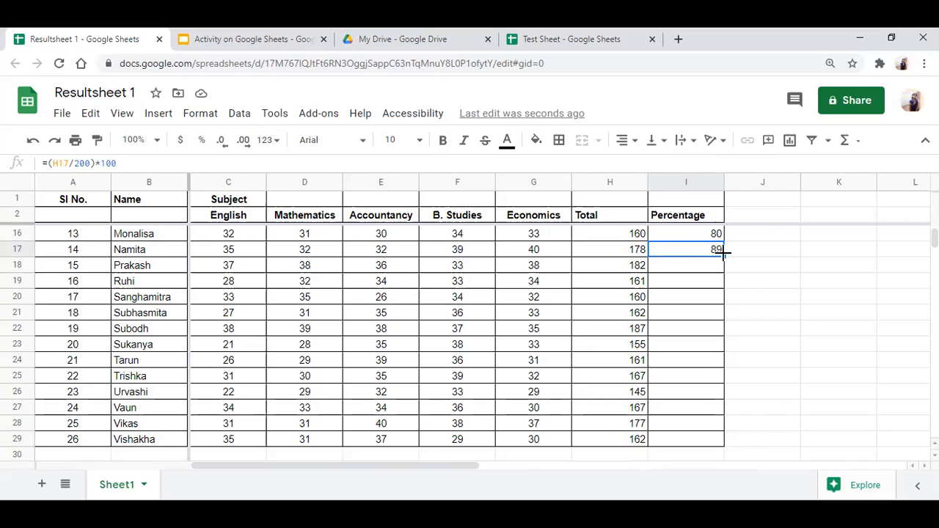
{"action": "left_click_drag", "start_coordinate": [724, 251], "coordinate": [717, 426]}
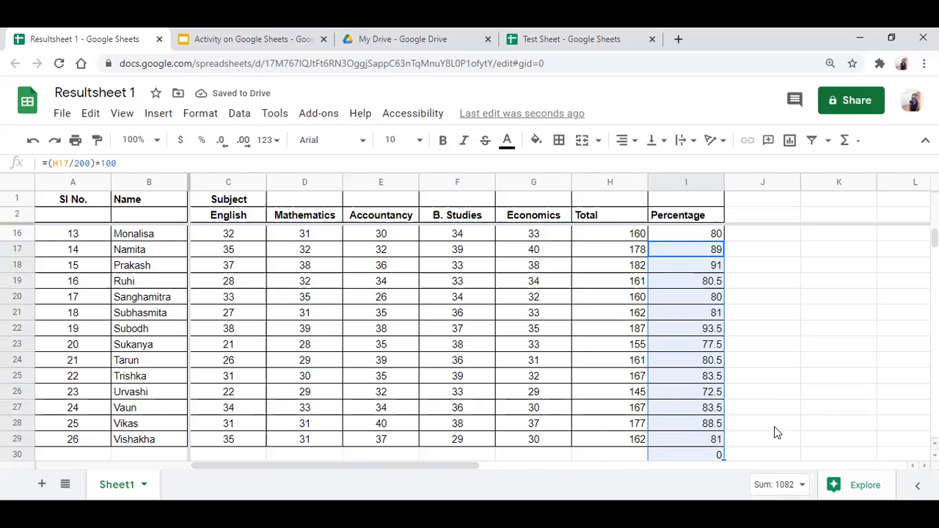
{"action": "key", "text": "ctrl+Down"}
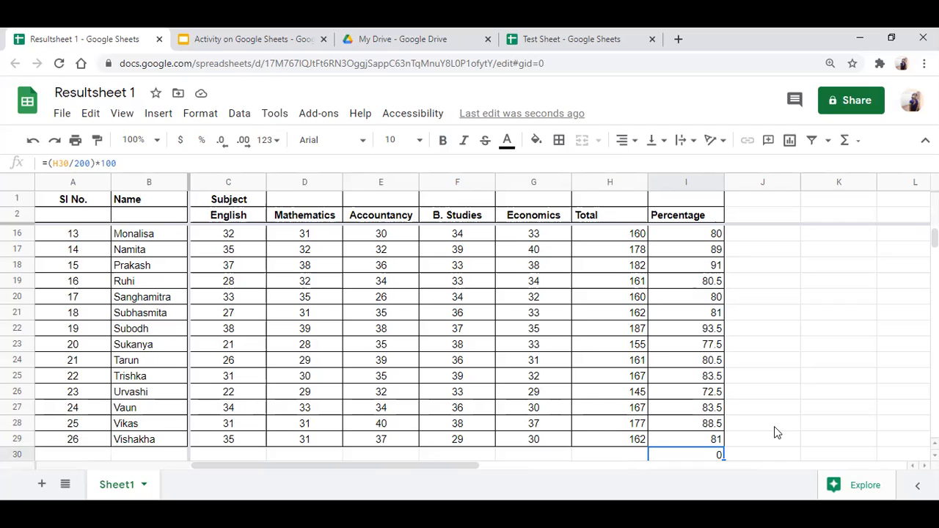
{"action": "key", "text": "Delete"}
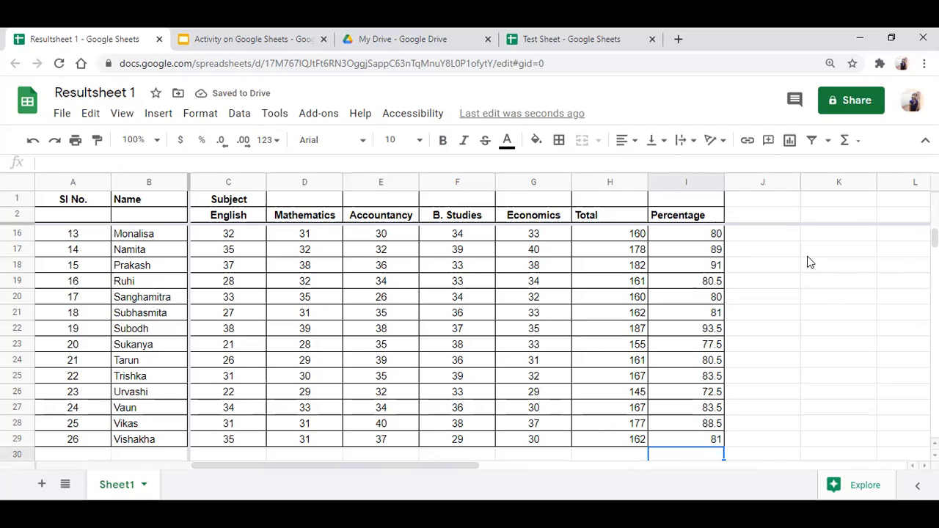
- Review the filled formulas and percentages down the Percentage column from row 18 to the cleared cell I30
{"action": "left_click", "coordinate": [677, 272]}
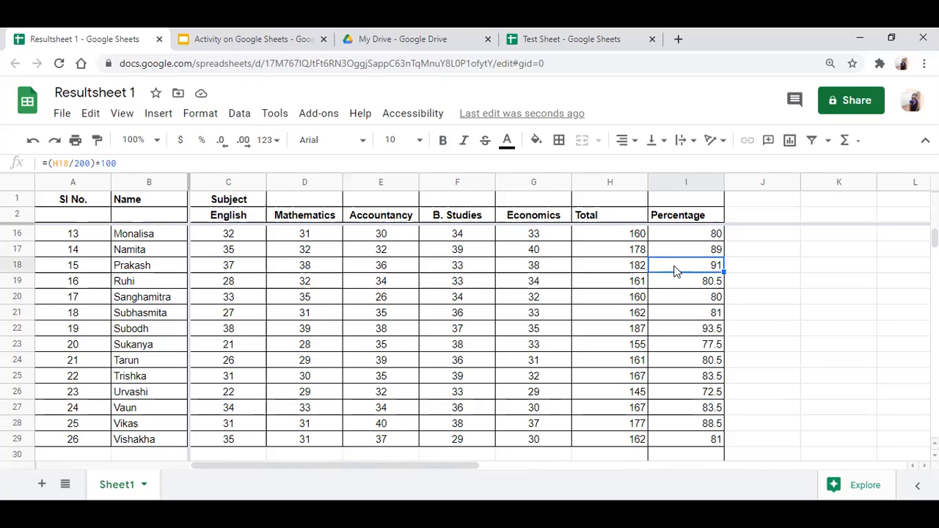
{"action": "left_click", "coordinate": [669, 392]}
{"action": "key", "text": "Down"}
{"action": "key", "text": "Down"}
{"action": "key", "text": "Down"}
{"action": "key", "text": "Down"}
{"action": "key", "text": "Down"}
{"action": "key", "text": "Down"}
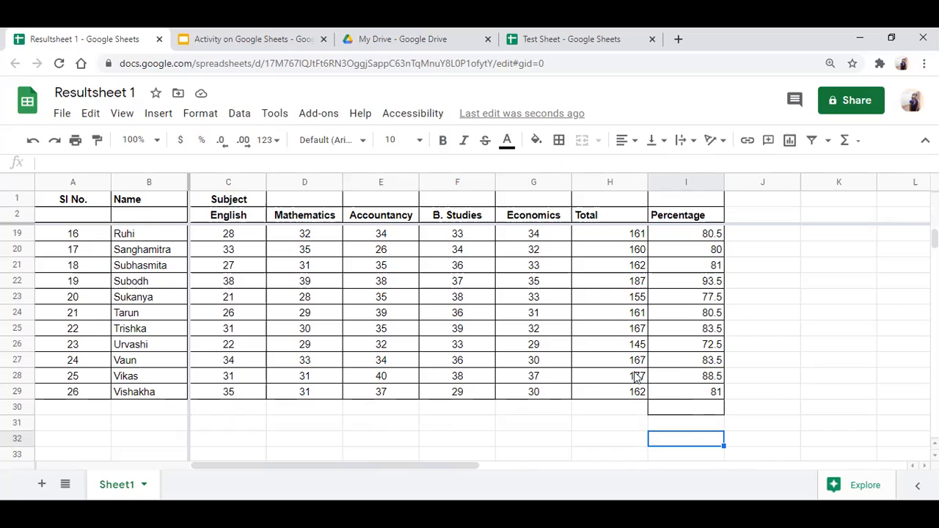
{"action": "left_click", "coordinate": [677, 414]}
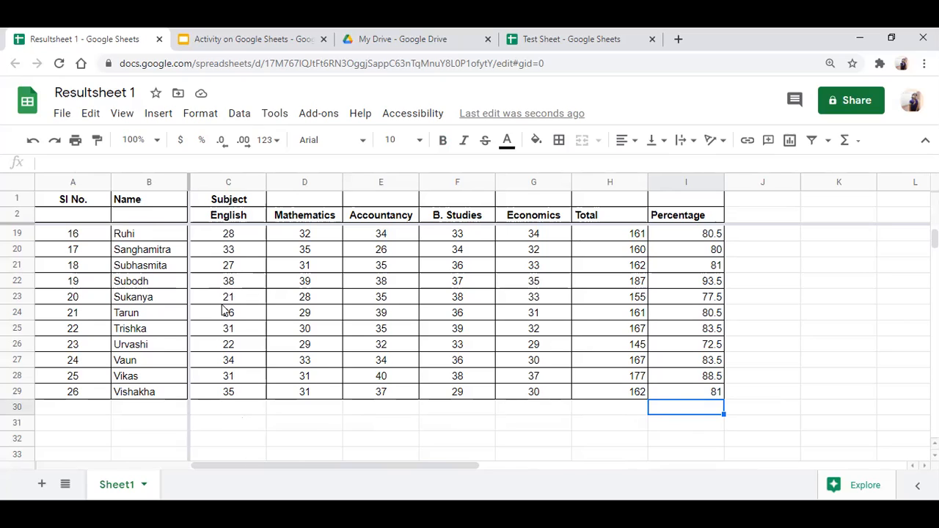
- Select the students' English marks from C4 to C29 and look over the list of available functions
{"action": "left_click", "coordinate": [236, 267]}
{"action": "key", "text": "Up"}
{"action": "key", "text": "Up"}
{"action": "key", "text": "Up"}
{"action": "key", "text": "Up"}
{"action": "key", "text": "Up"}
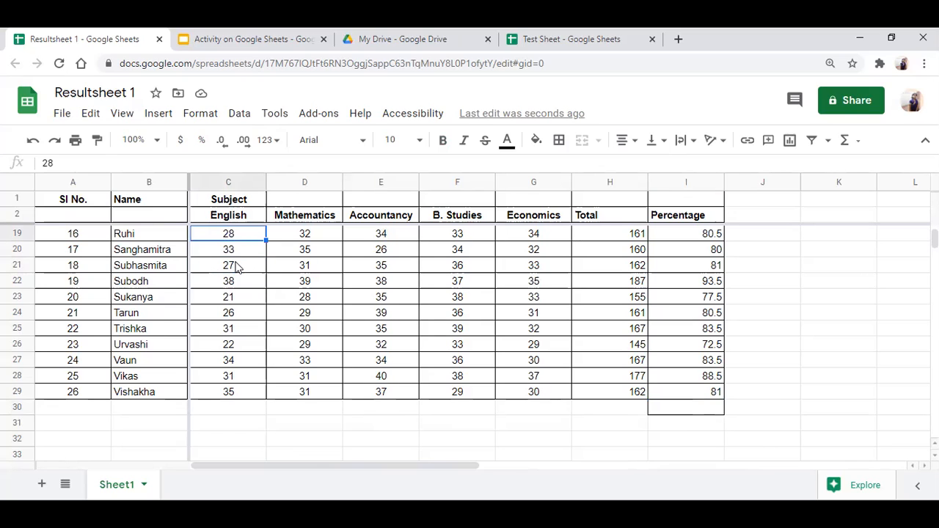
{"action": "key", "text": "Up"}
{"action": "key", "text": "Up"}
{"action": "key", "text": "Up"}
{"action": "key", "text": "Up"}
{"action": "key", "text": "Up"}
{"action": "key", "text": "Up"}
{"action": "key", "text": "Up"}
{"action": "key", "text": "Up"}
{"action": "key", "text": "Up"}
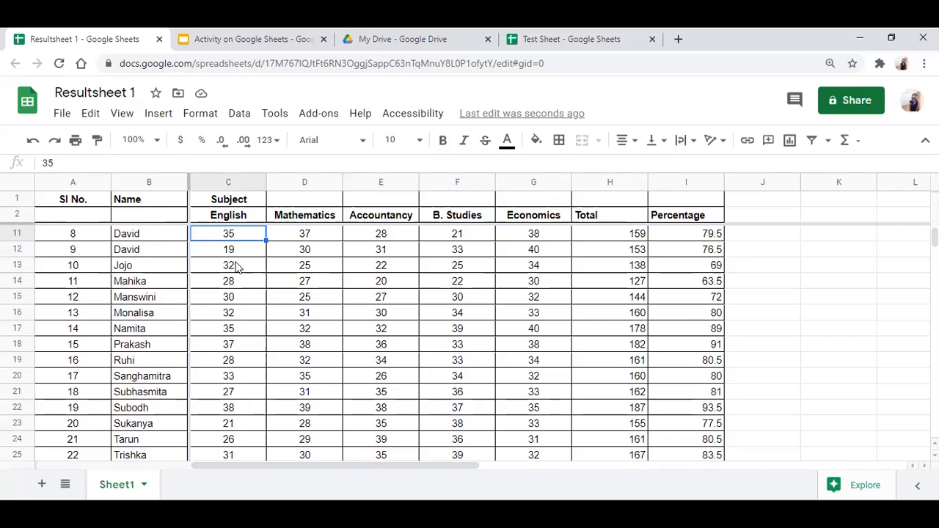
{"action": "key", "text": "Up"}
{"action": "key", "text": "Up"}
{"action": "key", "text": "Up"}
{"action": "key", "text": "Up"}
{"action": "key", "text": "Up"}
{"action": "key", "text": "Up"}
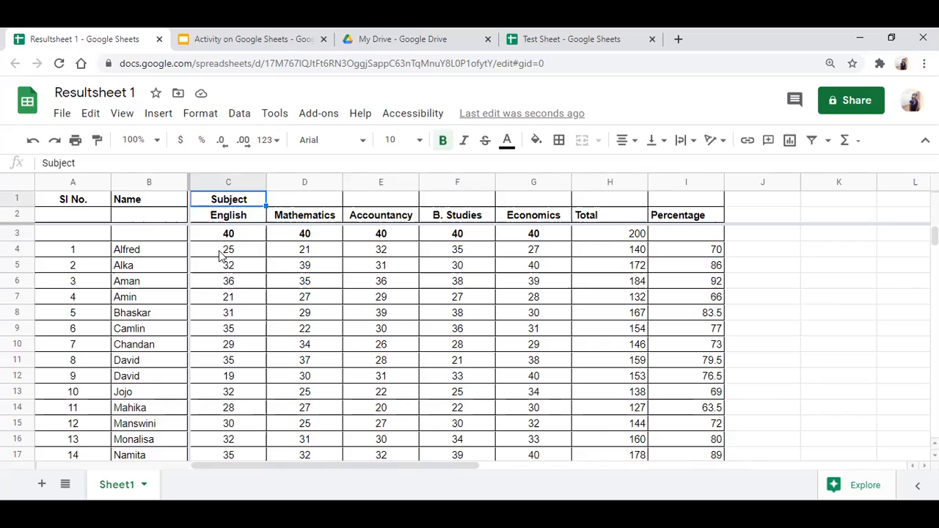
{"action": "left_click", "coordinate": [221, 254]}
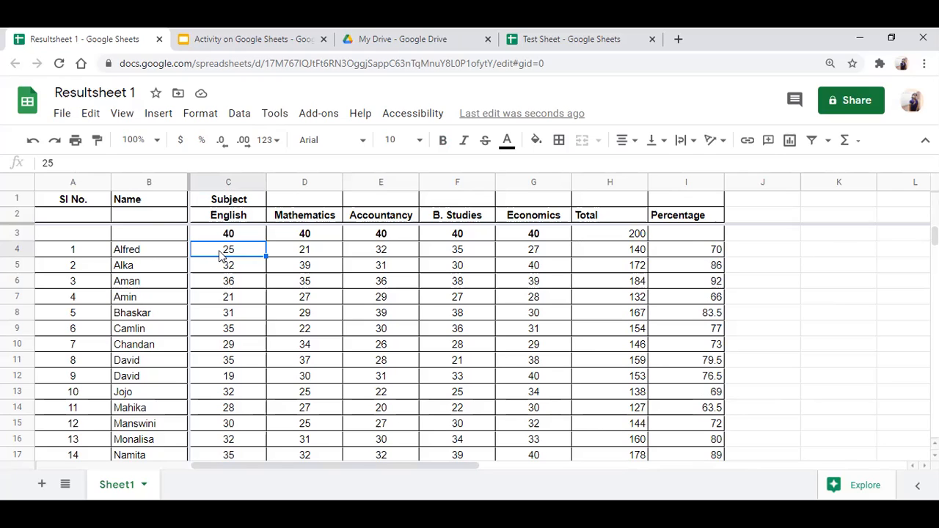
{"action": "key", "text": "shift+Down"}
{"action": "key", "text": "shift+Down"}
{"action": "key", "text": "shift+Down"}
{"action": "key", "text": "shift+Down"}
{"action": "key", "text": "shift+Down"}
{"action": "key", "text": "shift+Down"}
{"action": "key", "text": "shift+Down"}
{"action": "key", "text": "shift+Down"}
{"action": "key", "text": "shift+Down"}
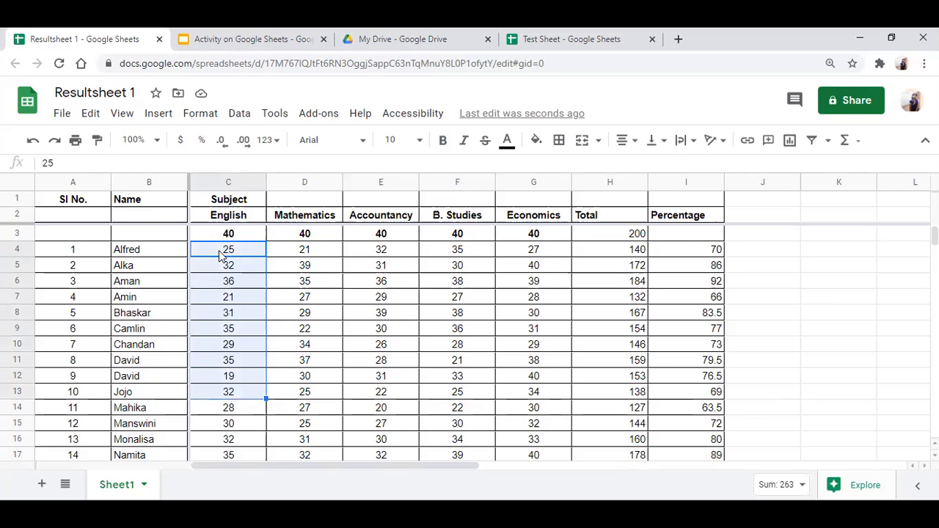
{"action": "key", "text": "shift+Down"}
{"action": "key", "text": "shift+Down"}
{"action": "key", "text": "shift+Down"}
{"action": "key", "text": "shift+Down"}
{"action": "key", "text": "shift+Down"}
{"action": "key", "text": "shift+Down"}
{"action": "key", "text": "shift+Down"}
{"action": "key", "text": "shift+Down"}
{"action": "key", "text": "shift+Down"}
{"action": "key", "text": "shift+Down"}
{"action": "key", "text": "shift+Down"}
{"action": "key", "text": "shift+Down"}
{"action": "key", "text": "shift+Down"}
{"action": "key", "text": "shift+Down"}
{"action": "key", "text": "shift+Down"}
{"action": "key", "text": "shift+Down"}
{"action": "key", "text": "shift+Down"}
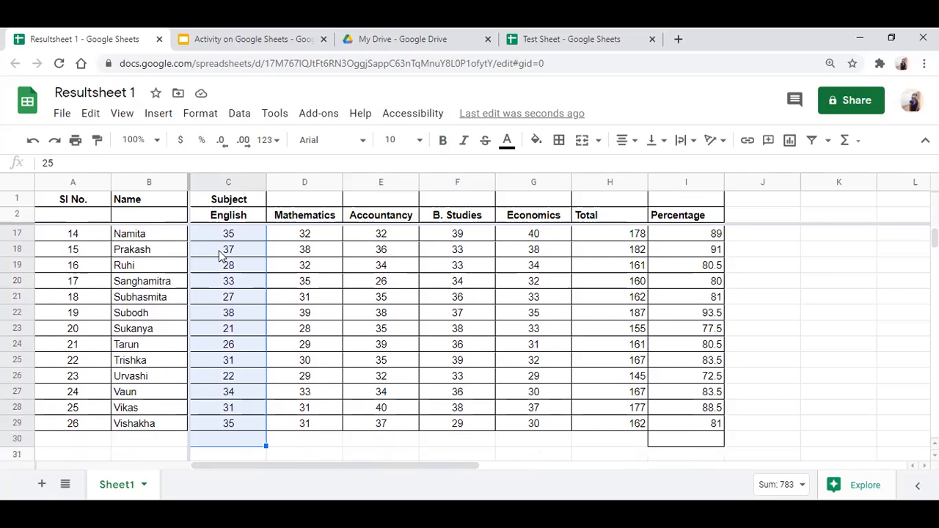
{"action": "key", "text": "shift+Up"}
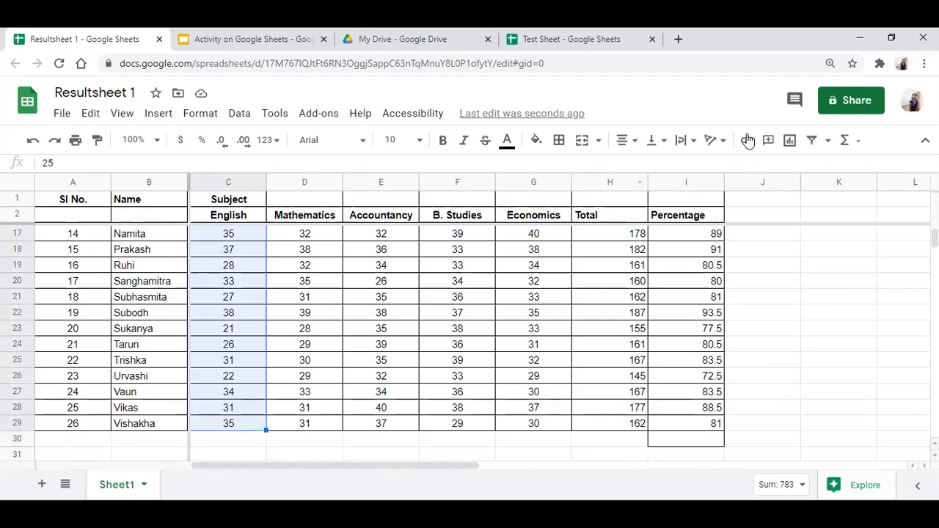
{"action": "left_click", "coordinate": [844, 140]}
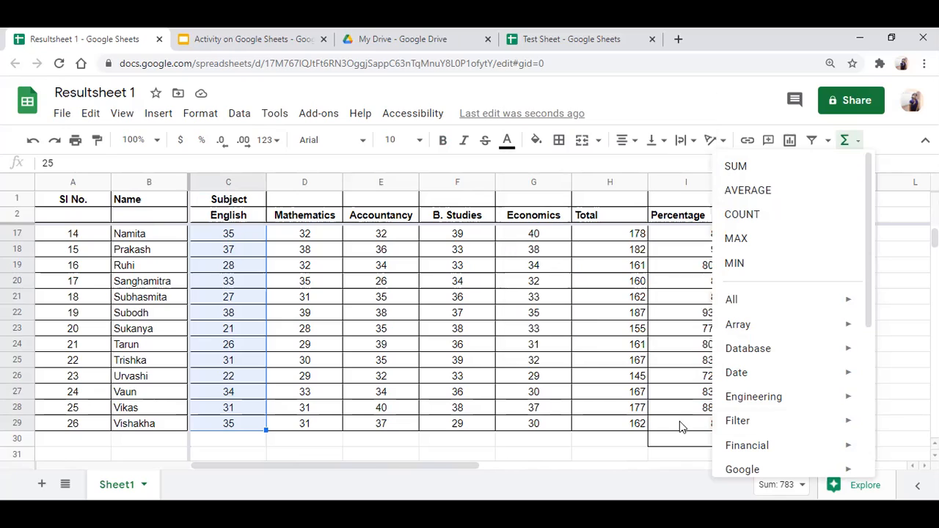
{"action": "left_click", "coordinate": [534, 439]}
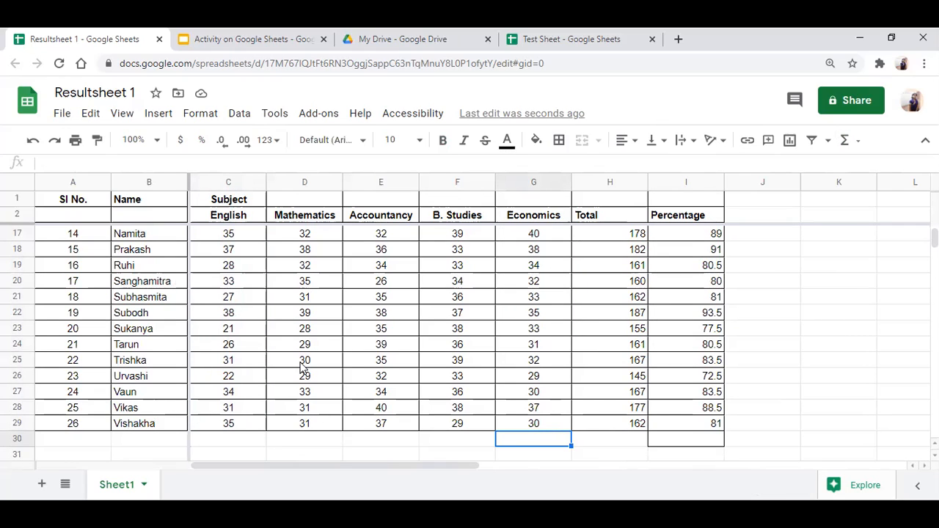
- Enter the suggested formula =AVERAGE(C3:C29) in cell C30 below the English marks
{"action": "left_click", "coordinate": [217, 439]}
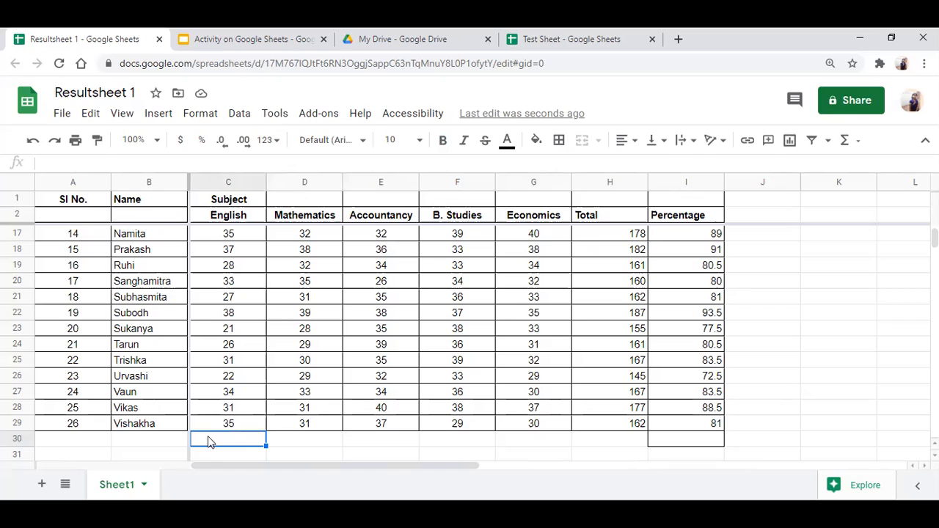
{"action": "type", "text": "=AVERAGE(C3:C29"}
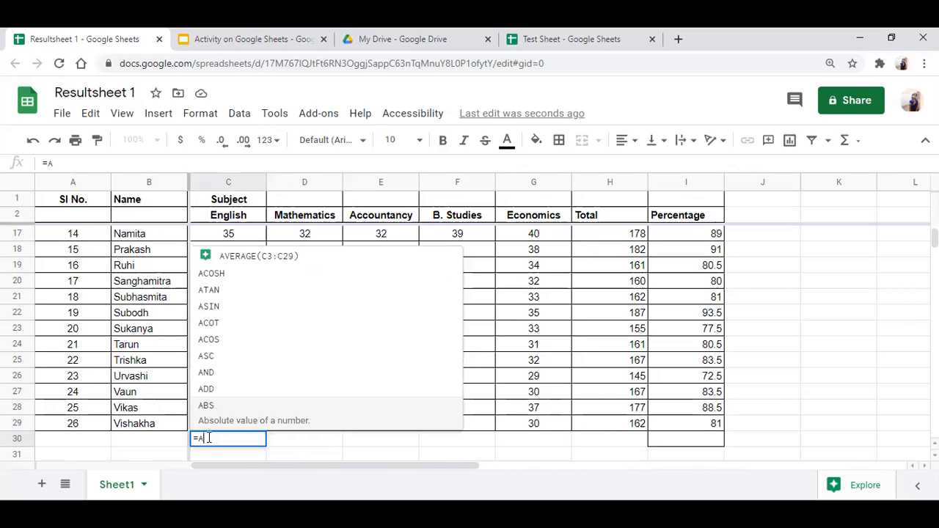
{"action": "left_click", "coordinate": [243, 260]}
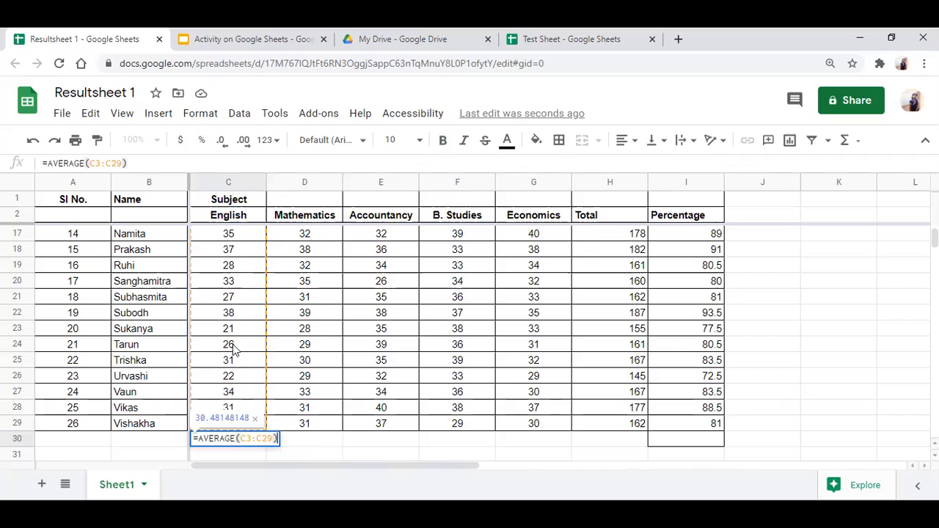
{"action": "left_click", "coordinate": [236, 439]}
{"action": "type", "text": "("}
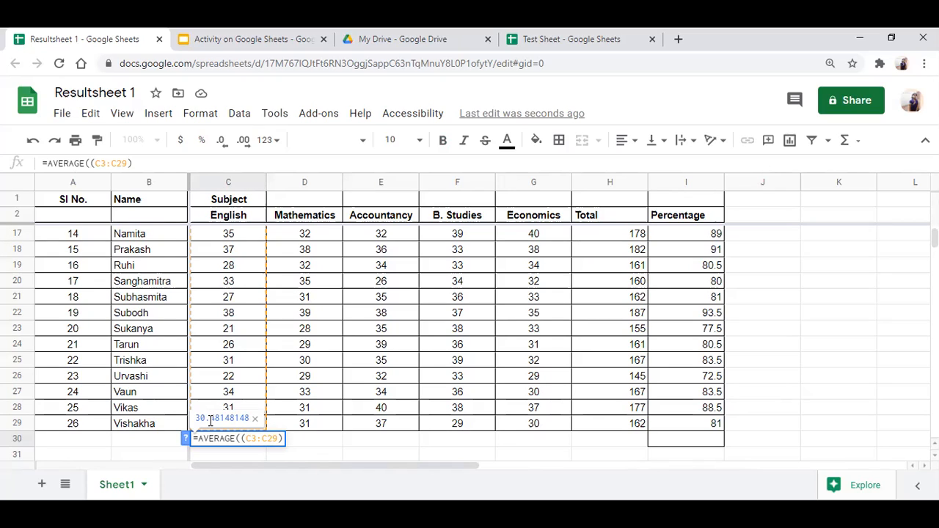
{"action": "left_click", "coordinate": [242, 439]}
{"action": "key", "text": "BackSpace"}
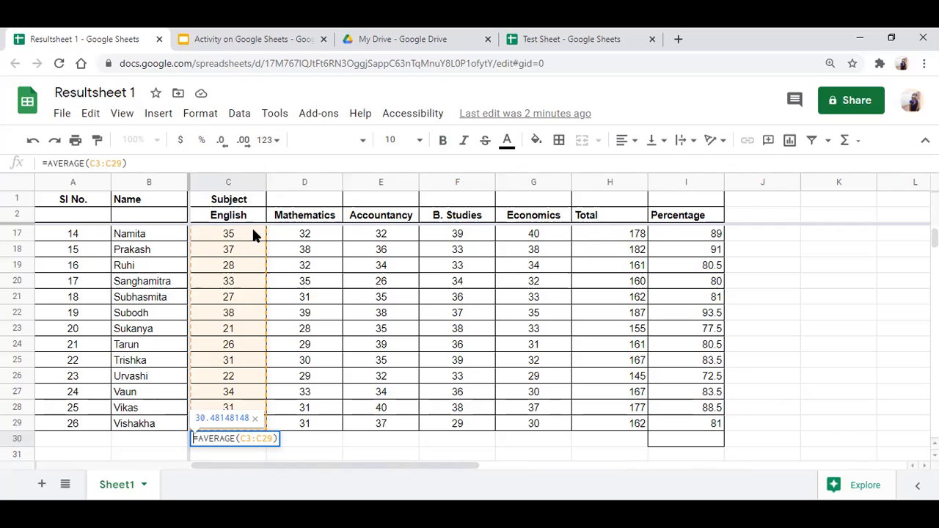
{"action": "key", "text": "Return"}
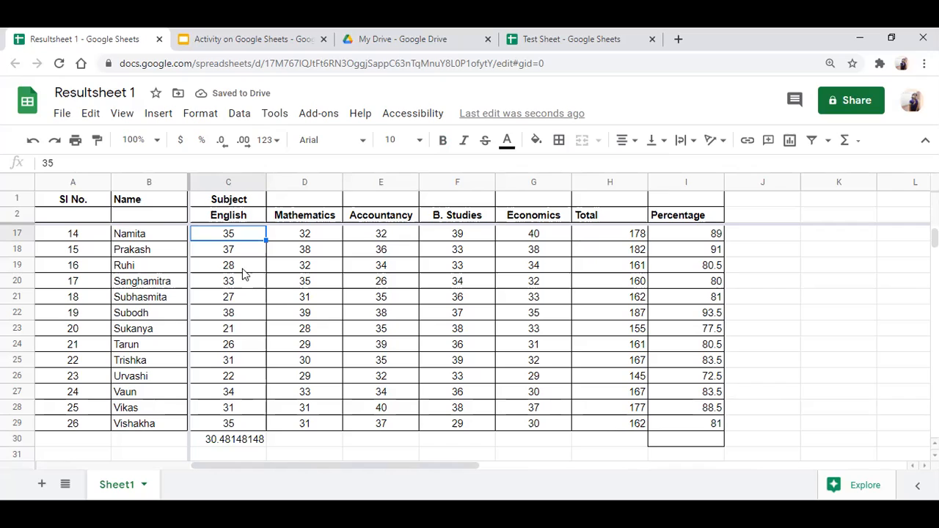
- Reduce the English average in cell C30 to one decimal place
{"action": "left_click", "coordinate": [225, 447]}
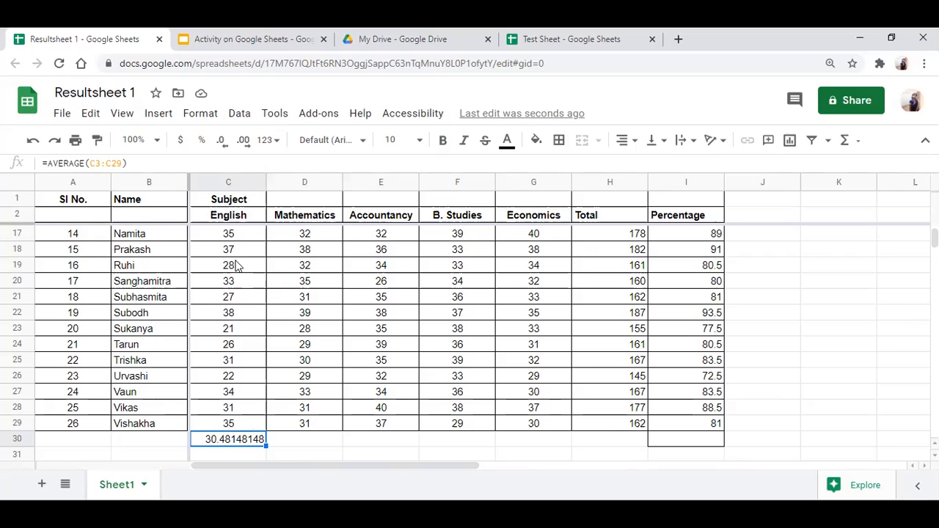
{"action": "left_click", "coordinate": [221, 142]}
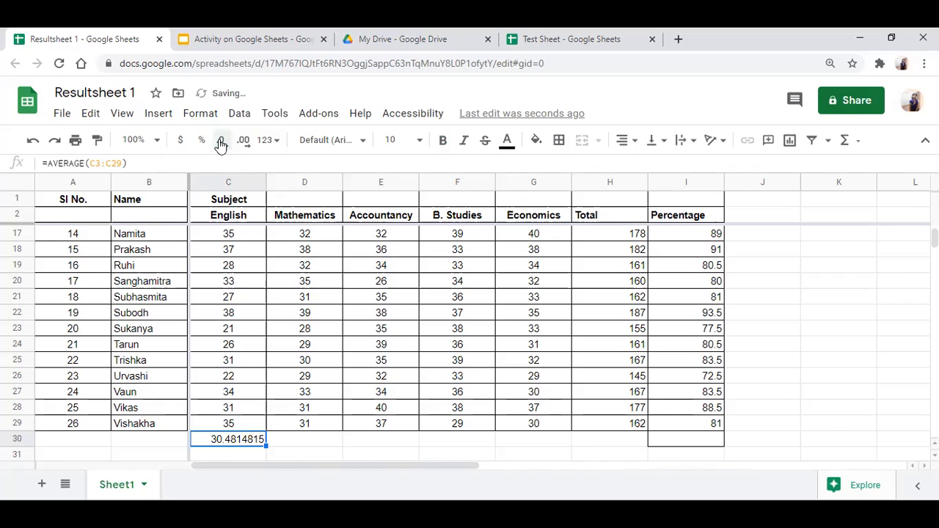
{"action": "left_click", "coordinate": [221, 143]}
{"action": "double_click", "coordinate": [221, 142]}
{"action": "left_click", "coordinate": [221, 142]}
{"action": "left_click", "coordinate": [221, 142]}
{"action": "left_click", "coordinate": [221, 142]}
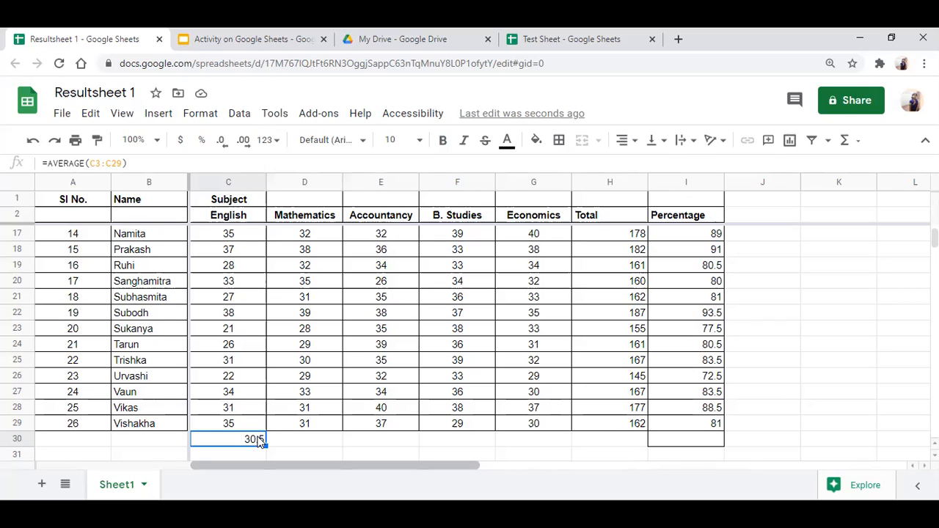
- Merge the Subject heading in row 1 across columns C to I with Merge all
{"action": "left_click", "coordinate": [242, 253]}
{"action": "key", "text": "Up"}
{"action": "key", "text": "Up"}
{"action": "key", "text": "Up"}
{"action": "key", "text": "Up"}
{"action": "key", "text": "Up"}
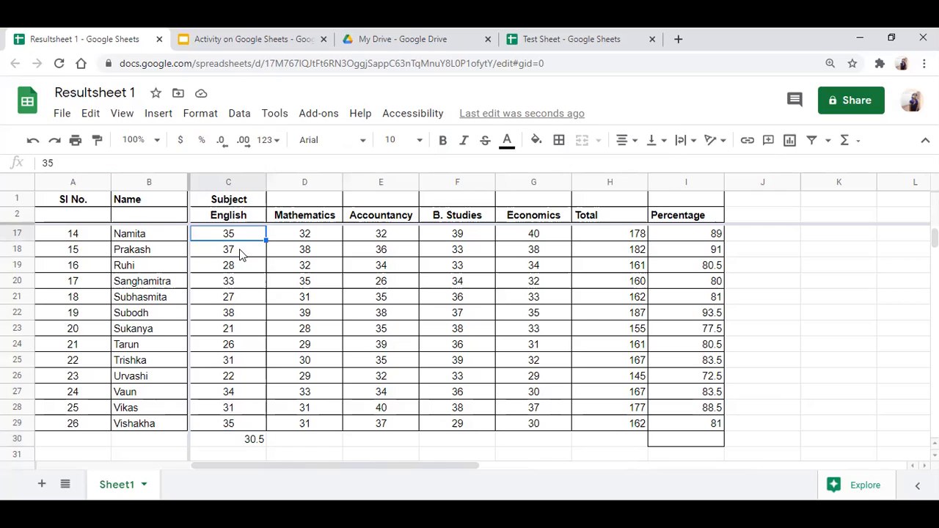
{"action": "key", "text": "Up"}
{"action": "key", "text": "Up"}
{"action": "key", "text": "Up"}
{"action": "key", "text": "Up"}
{"action": "key", "text": "Up"}
{"action": "key", "text": "Up"}
{"action": "key", "text": "Up"}
{"action": "key", "text": "Up"}
{"action": "key", "text": "Up"}
{"action": "key", "text": "Up"}
{"action": "key", "text": "Up"}
{"action": "key", "text": "Up"}
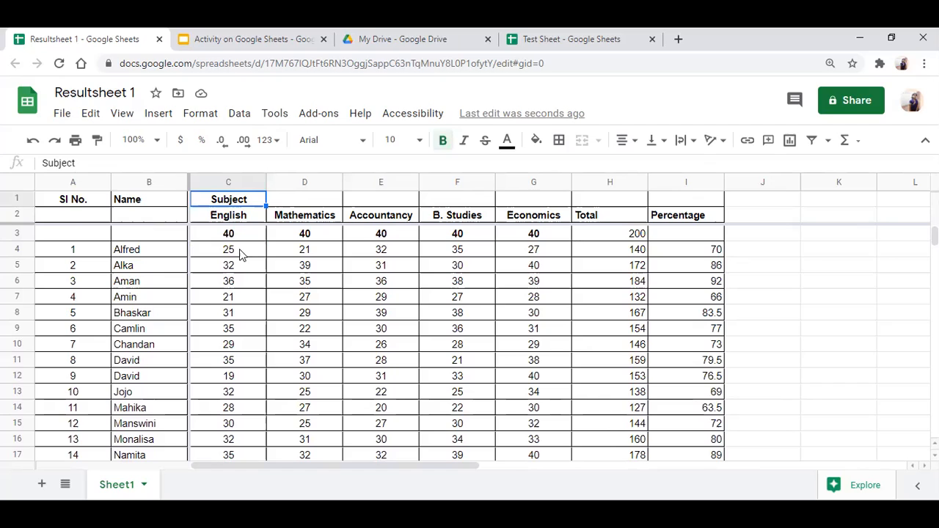
{"action": "left_click", "coordinate": [160, 249]}
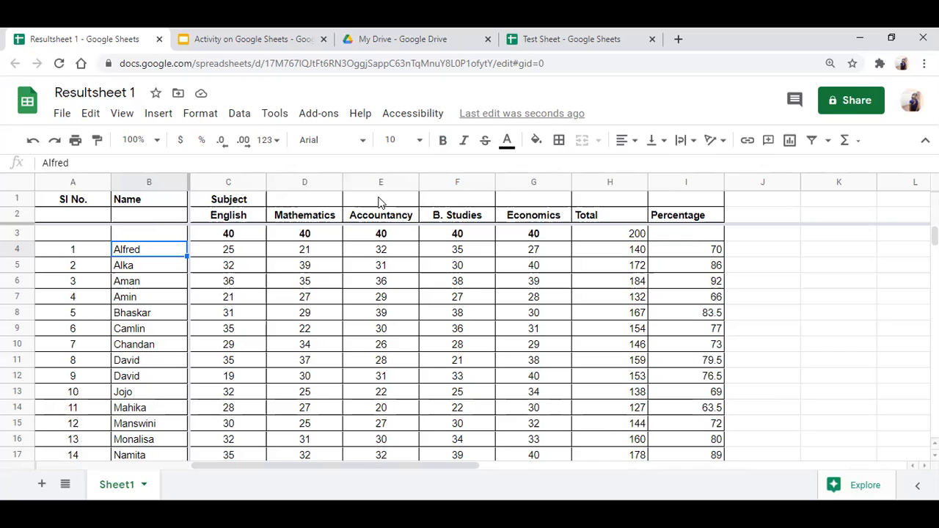
{"action": "left_click", "coordinate": [196, 205]}
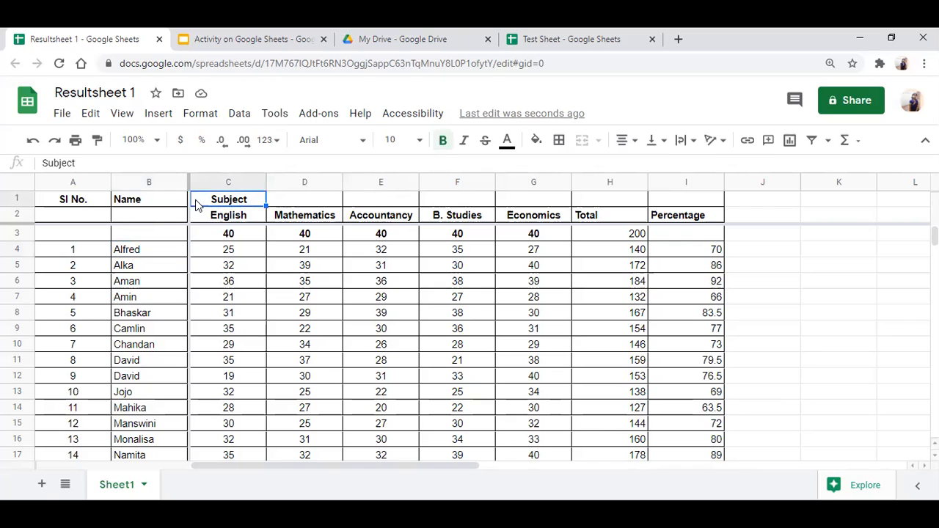
{"action": "key", "text": "shift+Right"}
{"action": "key", "text": "shift+Right"}
{"action": "key", "text": "shift+Right"}
{"action": "key", "text": "shift+Right"}
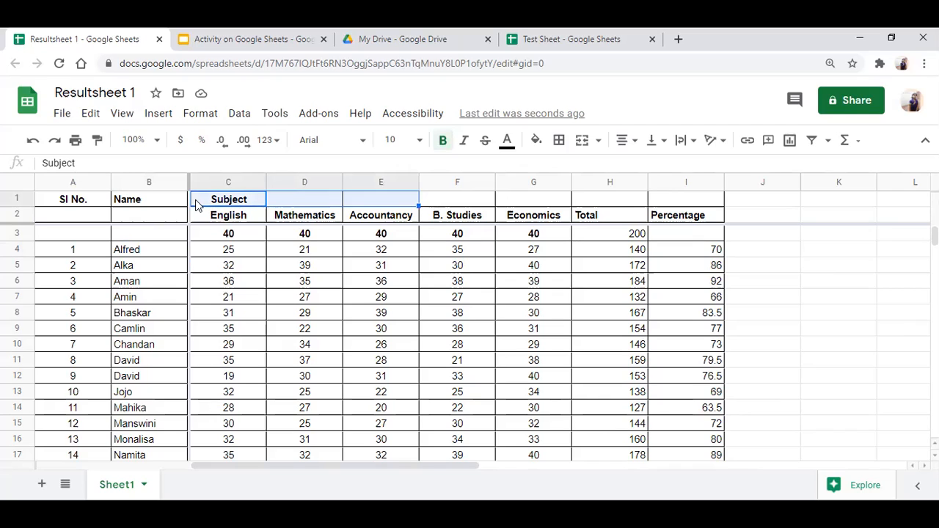
{"action": "key", "text": "shift+Right"}
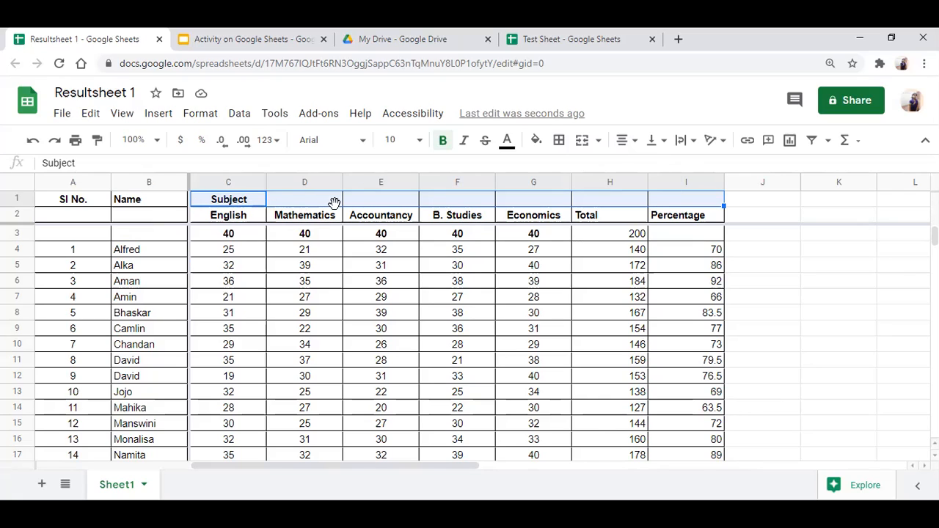
{"action": "left_click", "coordinate": [599, 140]}
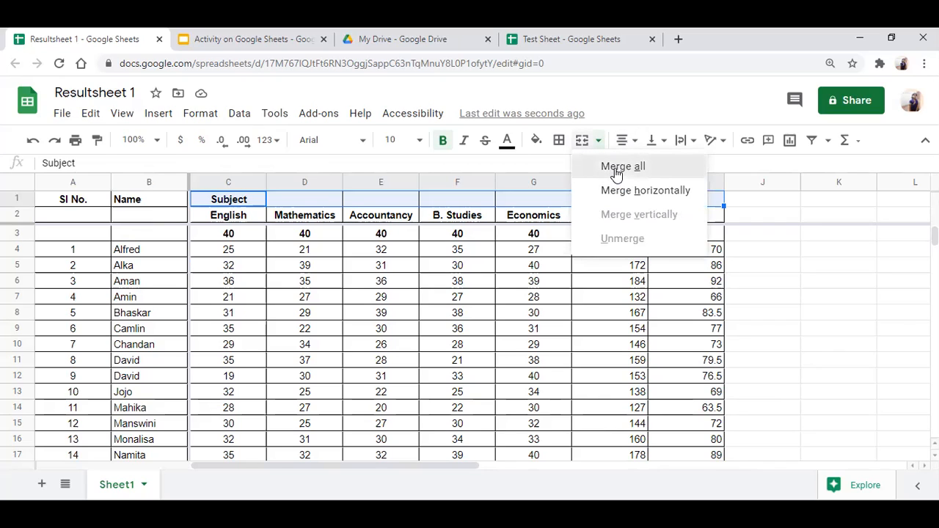
{"action": "left_click", "coordinate": [618, 167]}
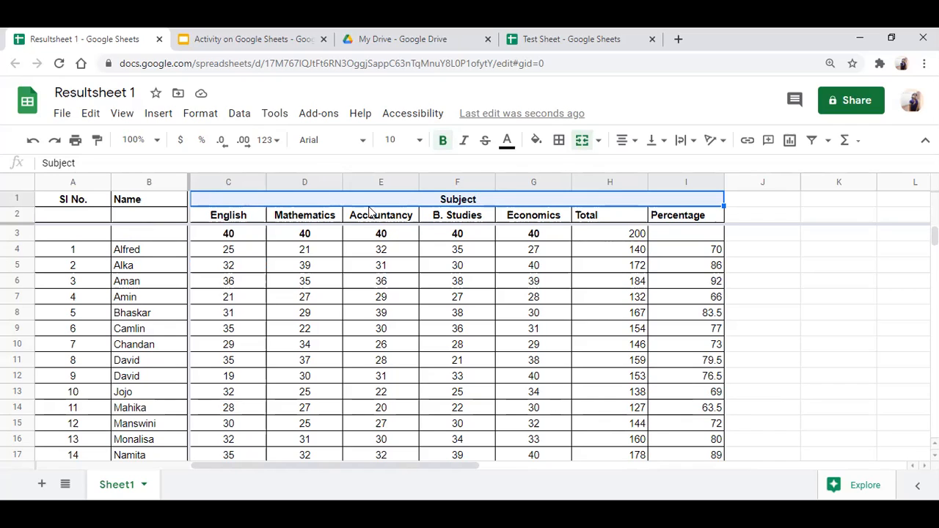
- Fill the first header row, from Sl No. through the merged Subject heading, with yellow
{"action": "left_click", "coordinate": [76, 205]}
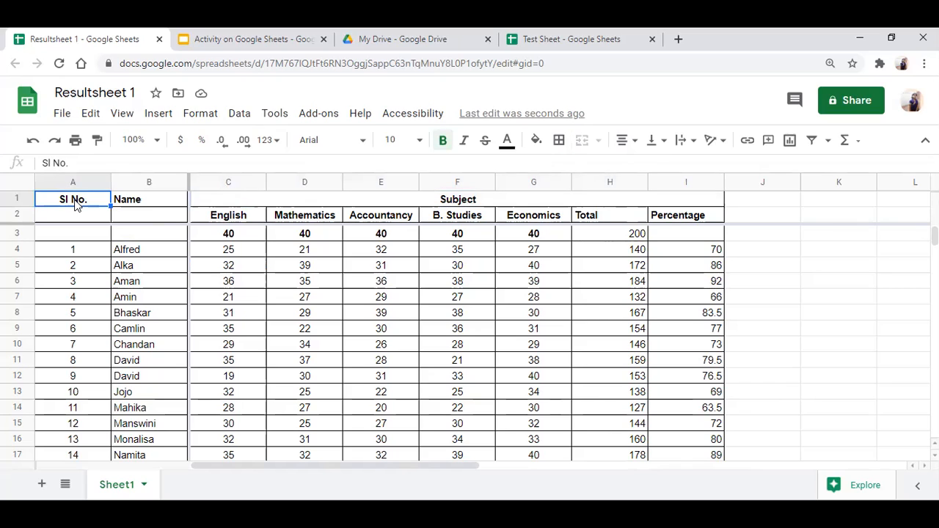
{"action": "key", "text": "shift+Right"}
{"action": "key", "text": "shift+Right"}
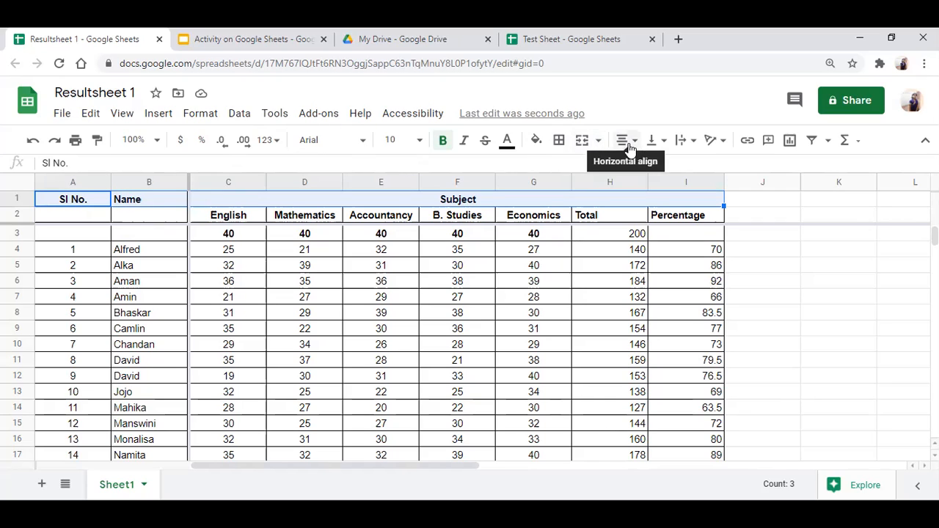
{"action": "left_click", "coordinate": [537, 142]}
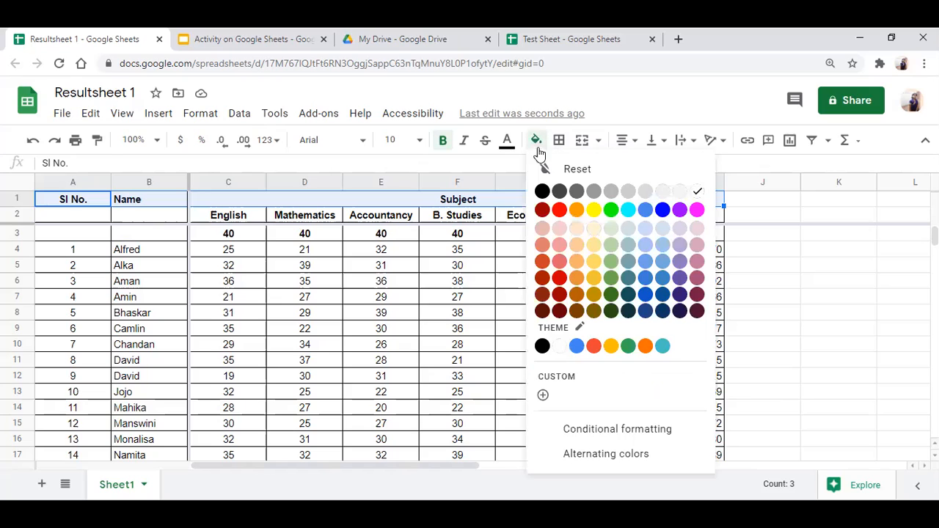
{"action": "left_click", "coordinate": [593, 210]}
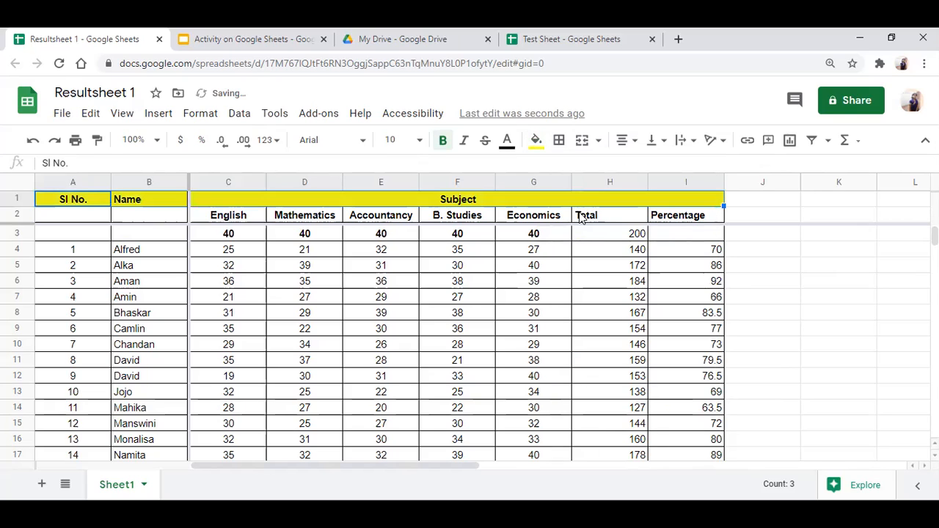
- Fill the second header row, from cell A2 through Percentage in I2, with red
{"action": "left_click", "coordinate": [91, 214]}
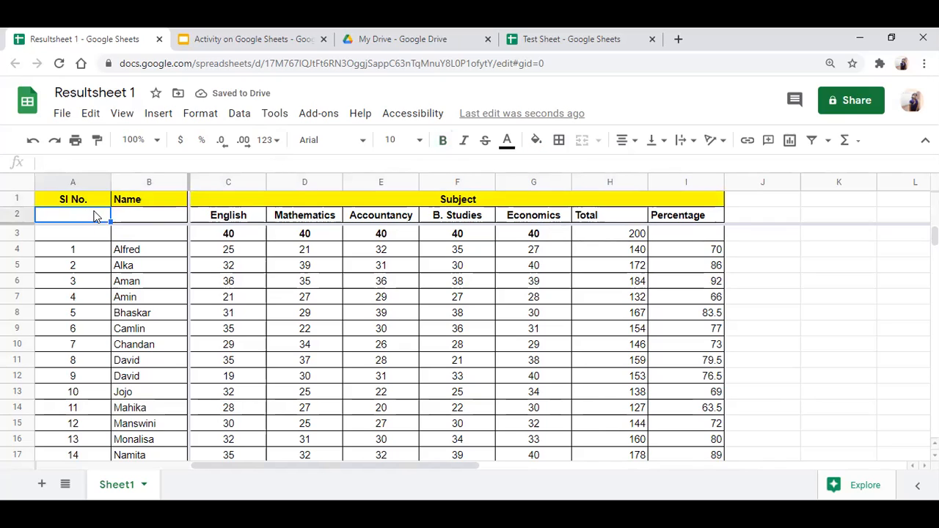
{"action": "key", "text": "shift+Right"}
{"action": "key", "text": "shift+Right"}
{"action": "key", "text": "shift+Right"}
{"action": "key", "text": "shift+Right"}
{"action": "key", "text": "shift+Right"}
{"action": "key", "text": "shift+Right"}
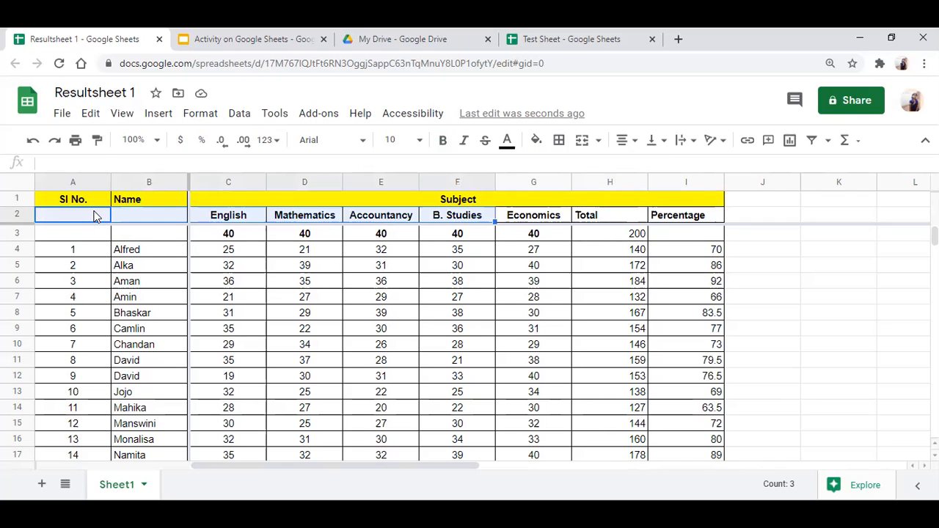
{"action": "key", "text": "shift+Right"}
{"action": "key", "text": "shift+Right"}
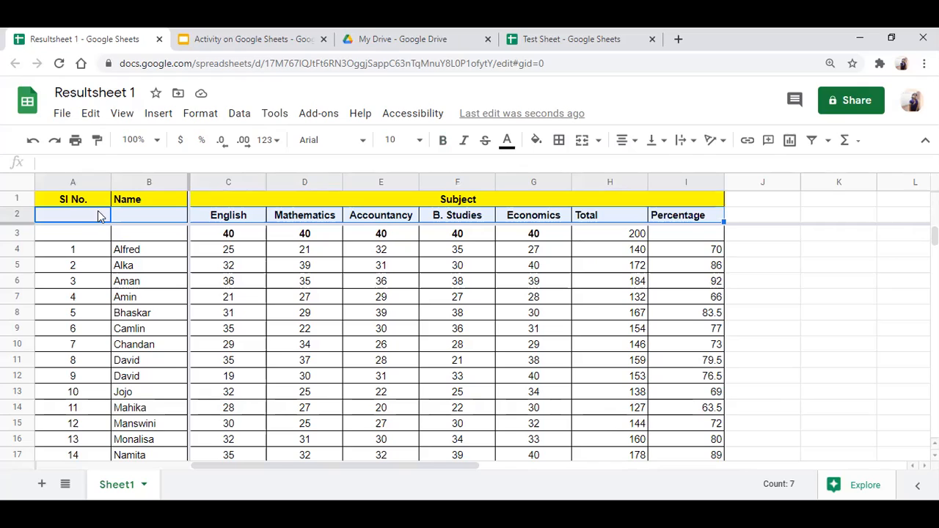
{"action": "left_click", "coordinate": [538, 141]}
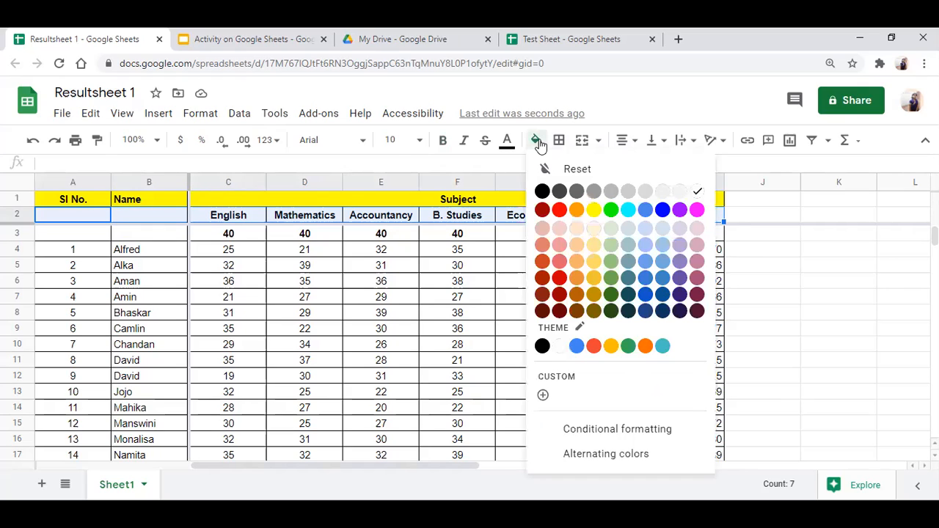
{"action": "left_click", "coordinate": [560, 211]}
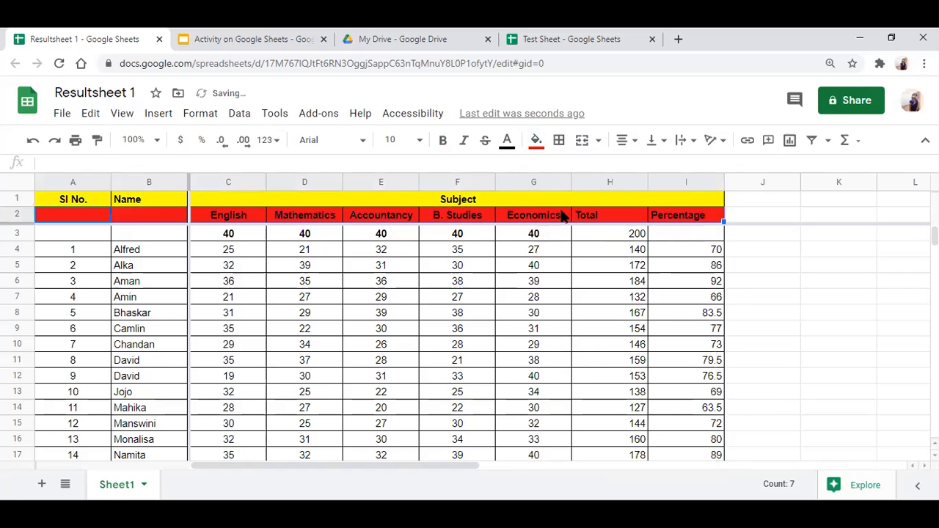
- Fill the maximum-marks row, from cell A3 through I3, with cyan
{"action": "left_click", "coordinate": [84, 238]}
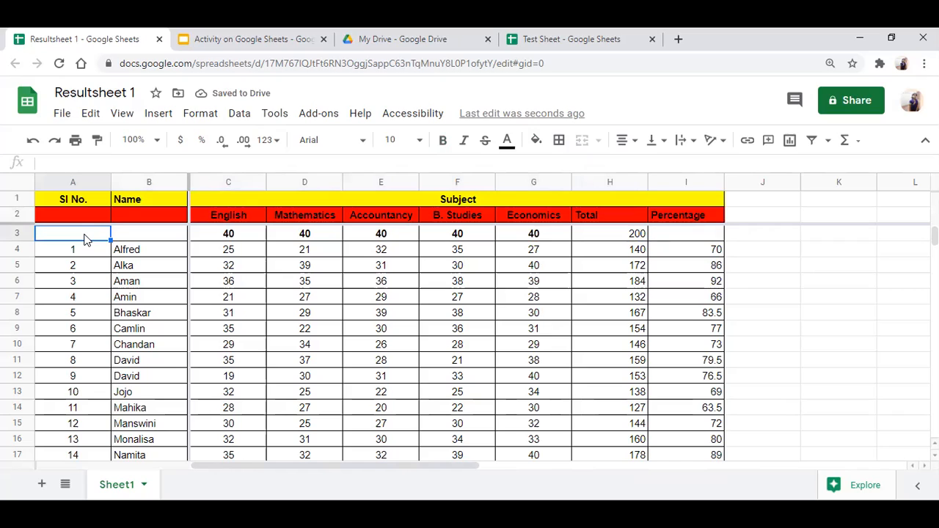
{"action": "key", "text": "shift+Right"}
{"action": "key", "text": "shift+Right"}
{"action": "key", "text": "shift+Right"}
{"action": "key", "text": "shift+Right"}
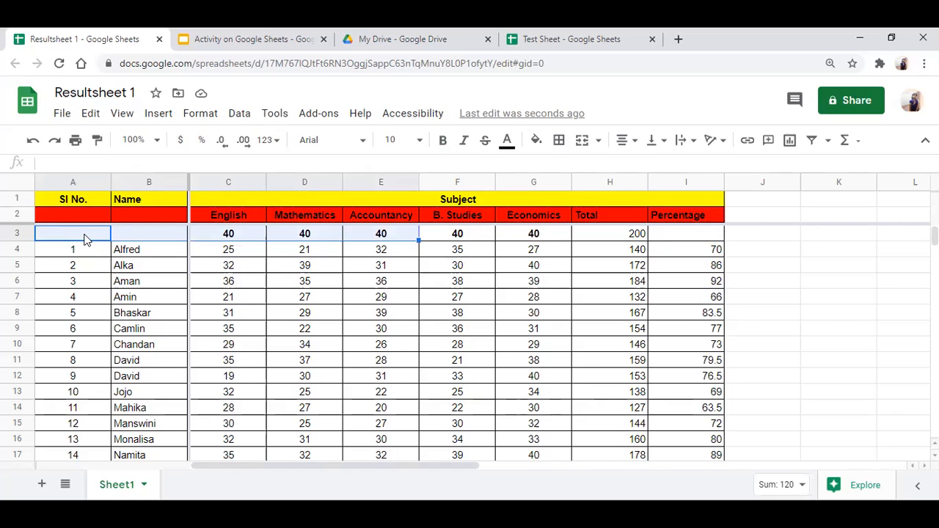
{"action": "key", "text": "shift+Right"}
{"action": "key", "text": "shift+Right"}
{"action": "key", "text": "shift+Right"}
{"action": "key", "text": "shift+Right"}
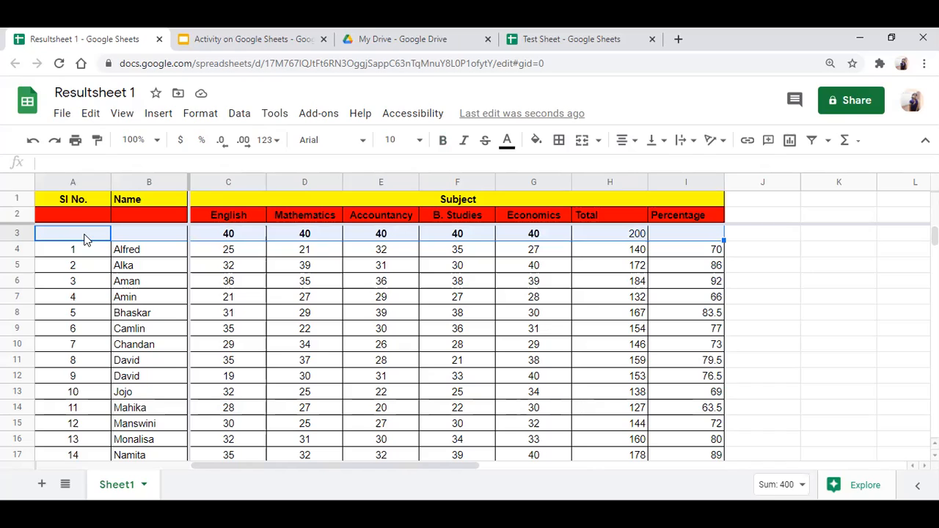
{"action": "left_click", "coordinate": [537, 141]}
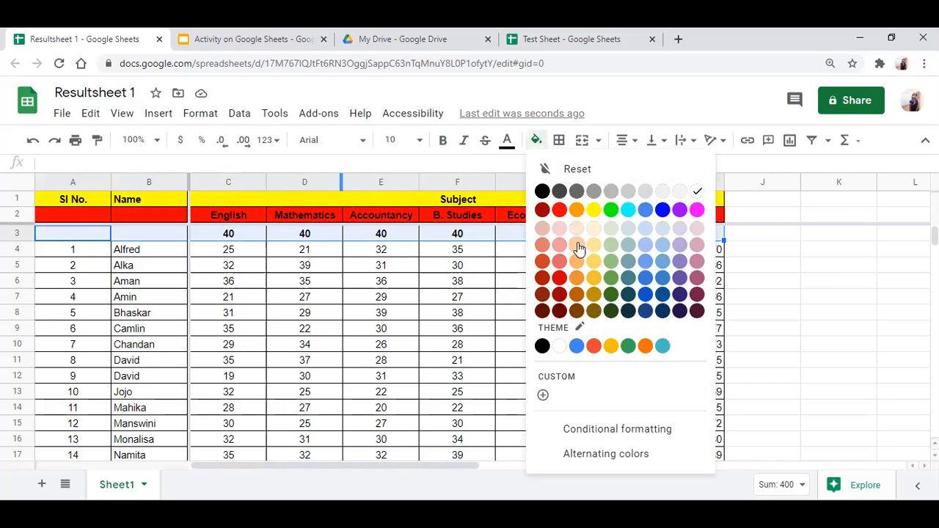
{"action": "left_click", "coordinate": [624, 211]}
{"action": "left_click", "coordinate": [624, 209]}
{"action": "left_click_drag", "start_coordinate": [632, 236], "coordinate": [602, 235]}
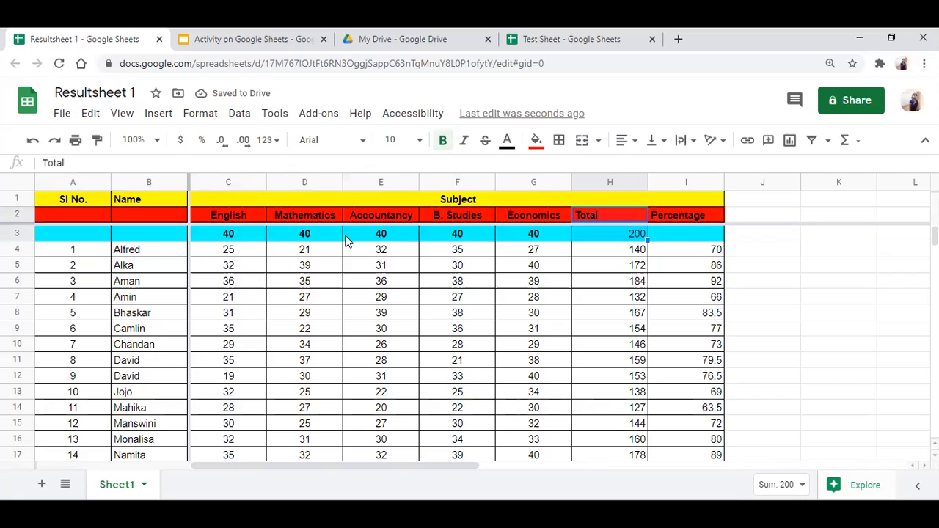
{"action": "left_click", "coordinate": [33, 176]}
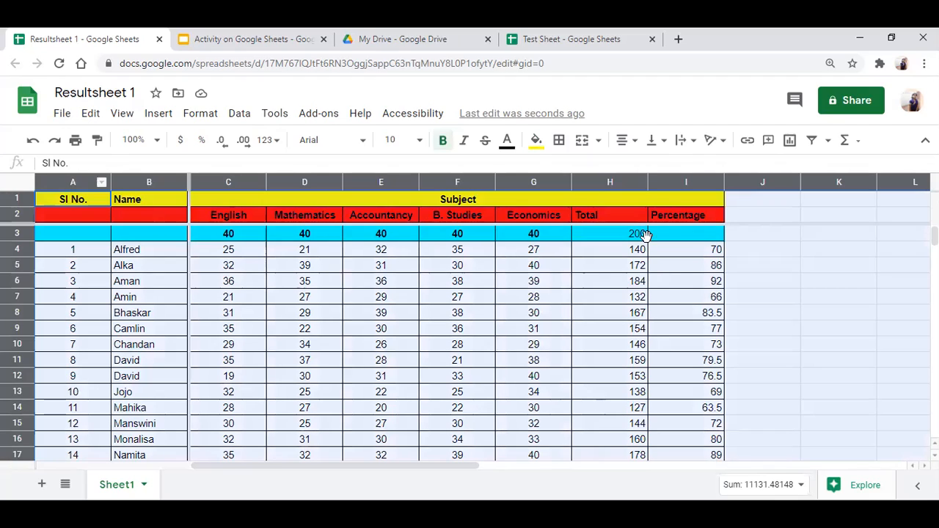
{"action": "left_click", "coordinate": [830, 316]}
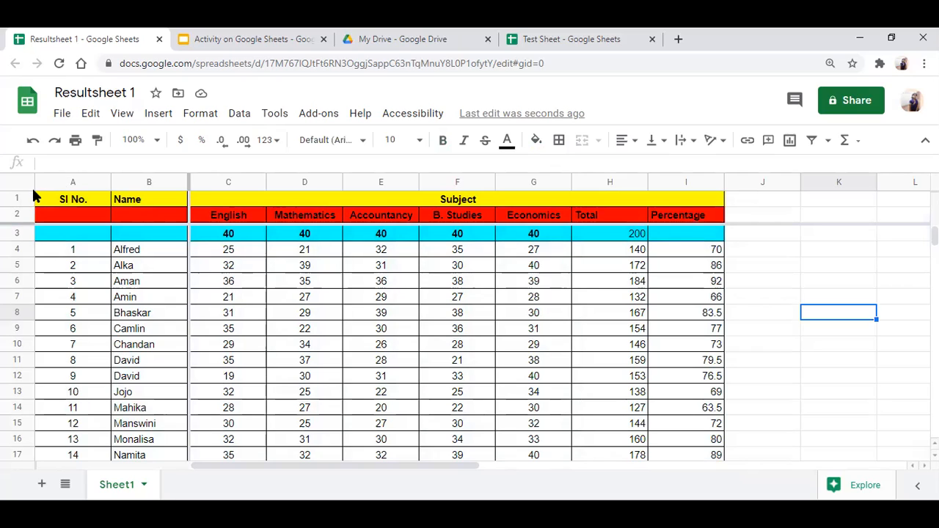
{"action": "left_click", "coordinate": [29, 184]}
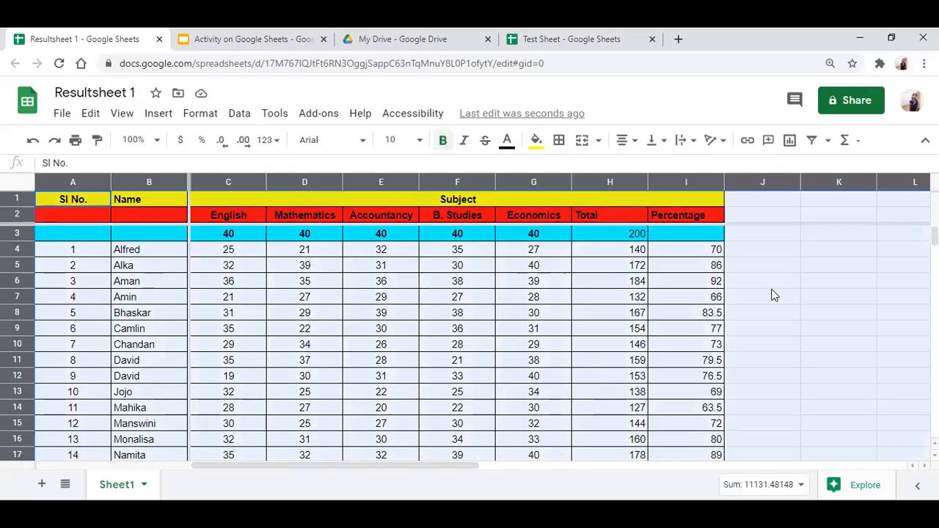
{"action": "left_click", "coordinate": [795, 309]}
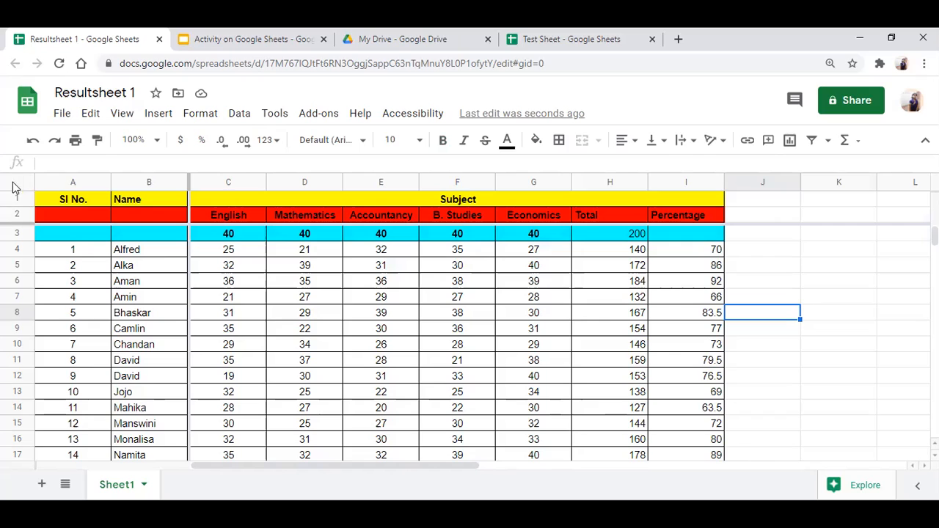
{"action": "left_click", "coordinate": [20, 189]}
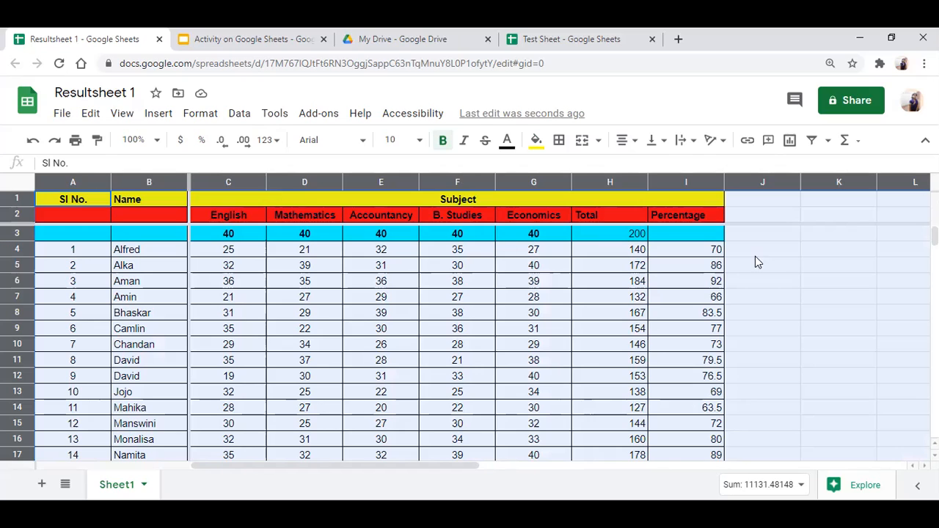
{"action": "left_click", "coordinate": [783, 282]}
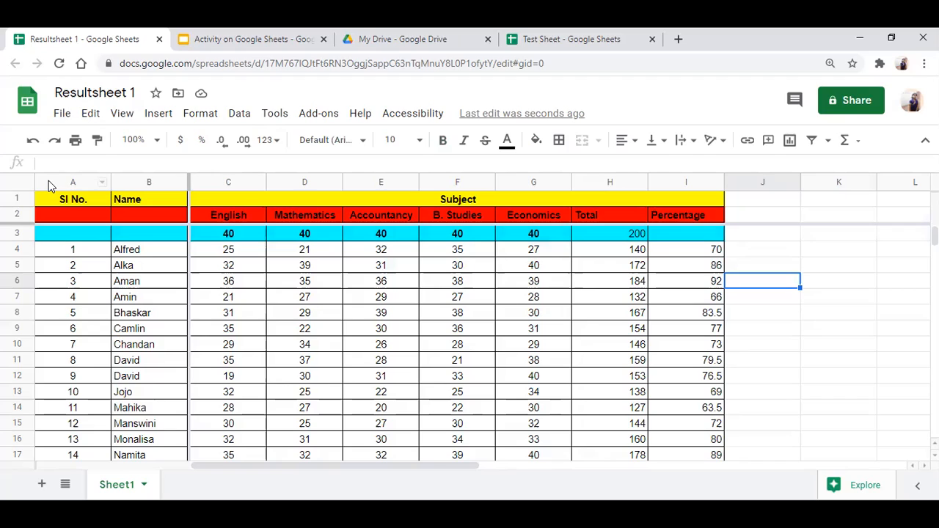
- Add an outer border around the whole result table, covering cells A1 through I29 without the average row
{"action": "left_click", "coordinate": [49, 182]}
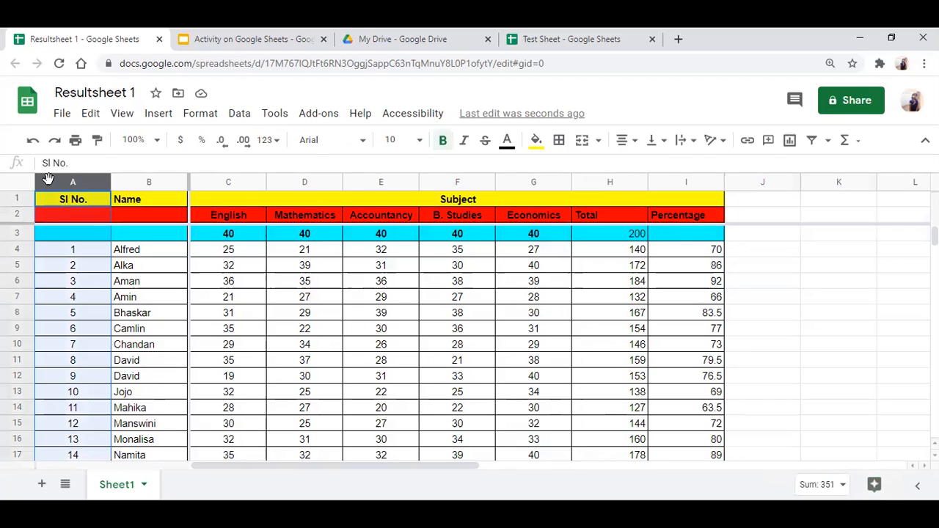
{"action": "key", "text": "shift+Right"}
{"action": "key", "text": "shift+Right"}
{"action": "key", "text": "shift+Right"}
{"action": "key", "text": "shift+Right"}
{"action": "key", "text": "shift+Right"}
{"action": "key", "text": "shift+Right"}
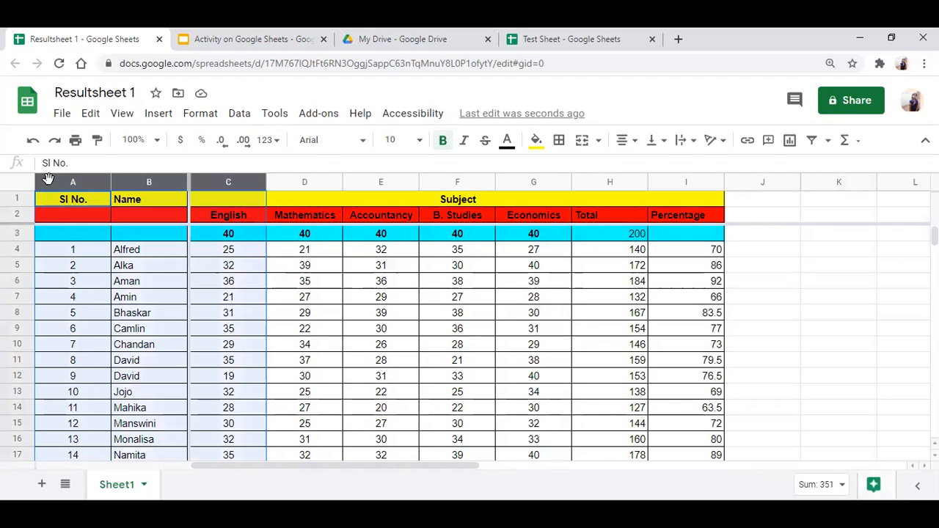
{"action": "key", "text": "shift+Right"}
{"action": "key", "text": "shift+Right"}
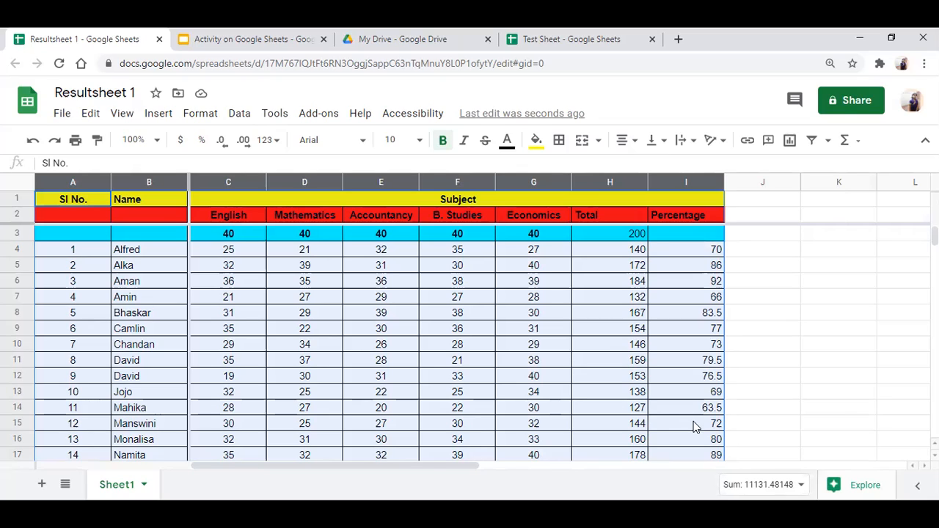
{"action": "key", "text": "shift+Down"}
{"action": "key", "text": "shift+Down"}
{"action": "key", "text": "shift+Down"}
{"action": "key", "text": "shift+Down"}
{"action": "key", "text": "shift+Down"}
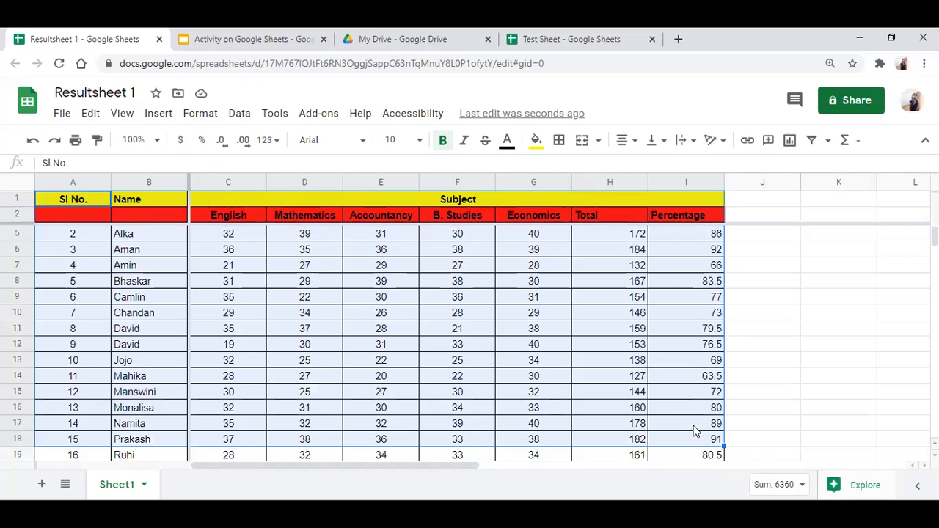
{"action": "key", "text": "shift+Down"}
{"action": "key", "text": "shift+Down"}
{"action": "key", "text": "shift+Down"}
{"action": "key", "text": "shift+Down"}
{"action": "key", "text": "shift+Down"}
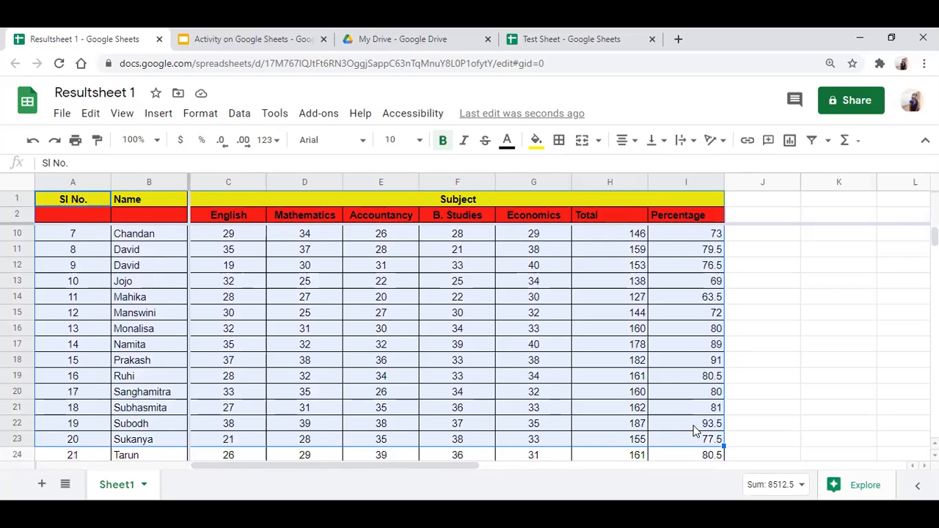
{"action": "key", "text": "shift+Down"}
{"action": "key", "text": "shift+Down"}
{"action": "key", "text": "shift+Down"}
{"action": "key", "text": "shift+Down"}
{"action": "key", "text": "shift+Down"}
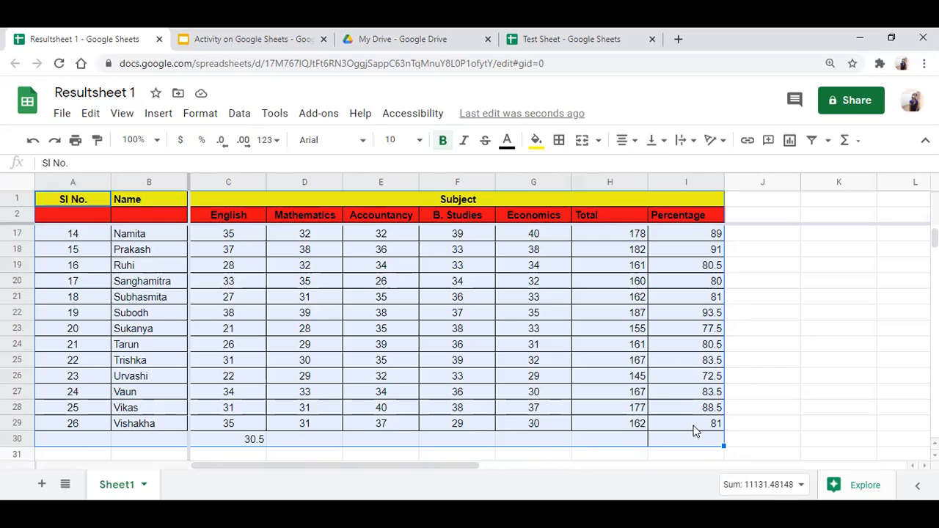
{"action": "key", "text": "shift+Up"}
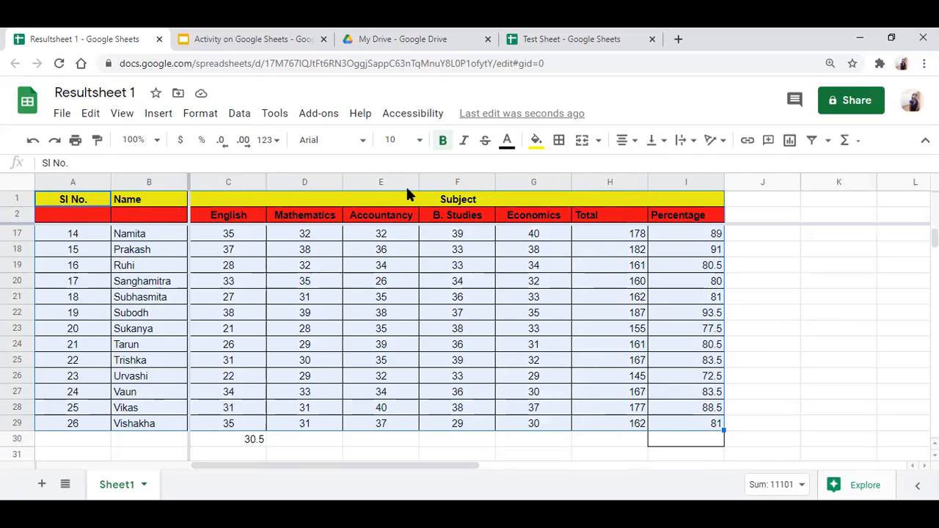
{"action": "left_click", "coordinate": [560, 144]}
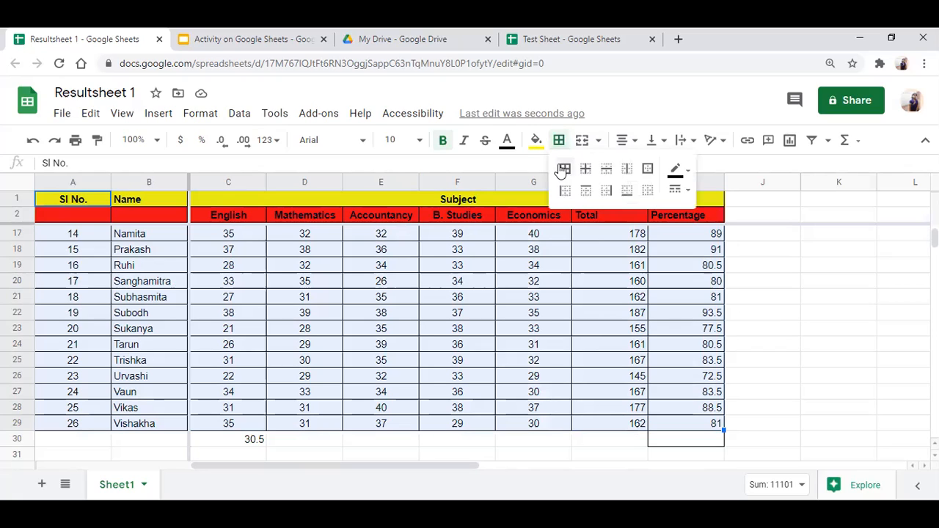
{"action": "left_click", "coordinate": [649, 171]}
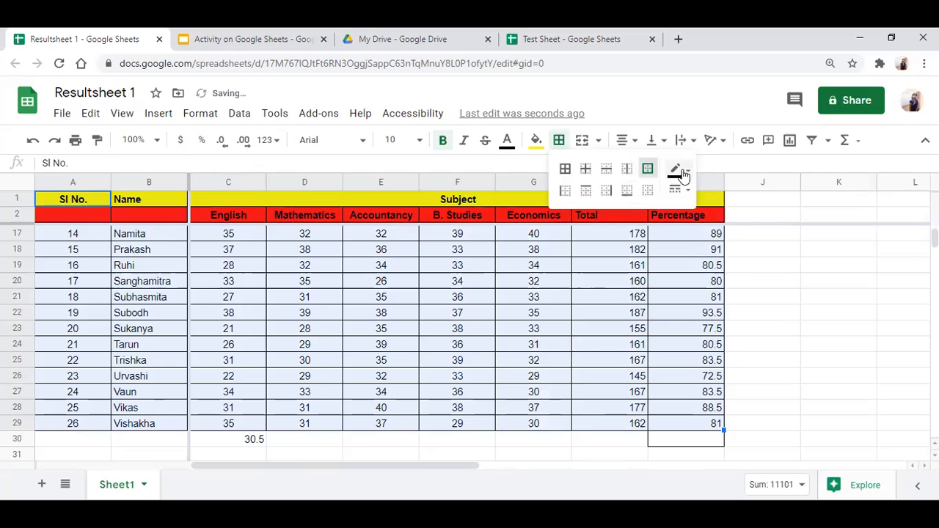
- Change the result table's outer border to the thick solid line style
{"action": "left_click", "coordinate": [683, 172]}
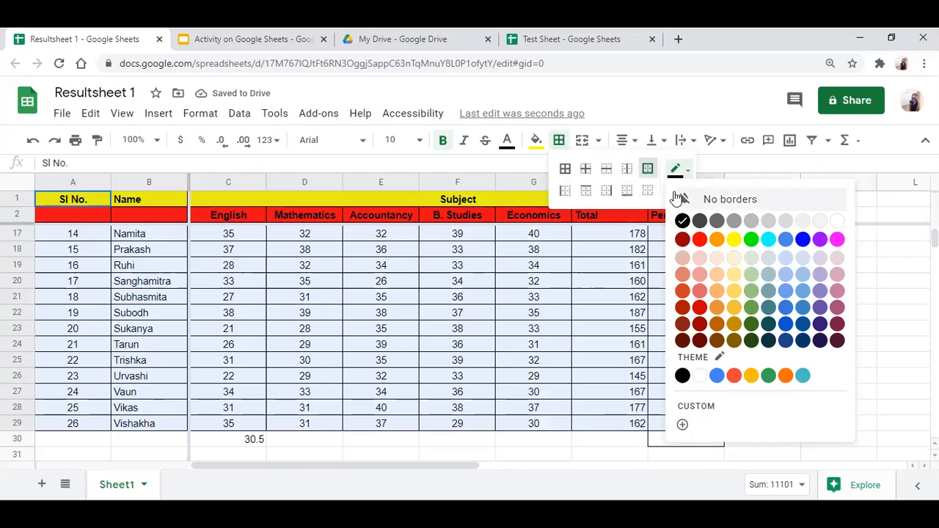
{"action": "left_click", "coordinate": [675, 176]}
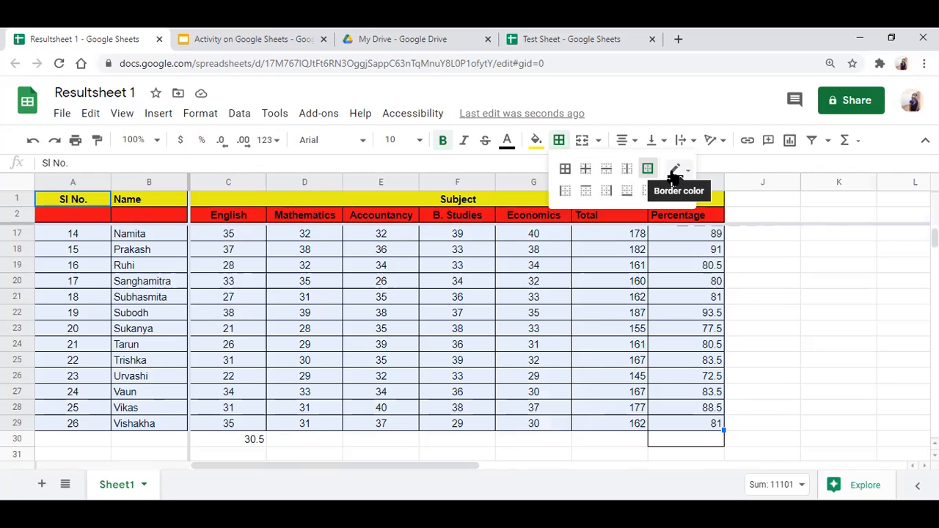
{"action": "left_click", "coordinate": [674, 172]}
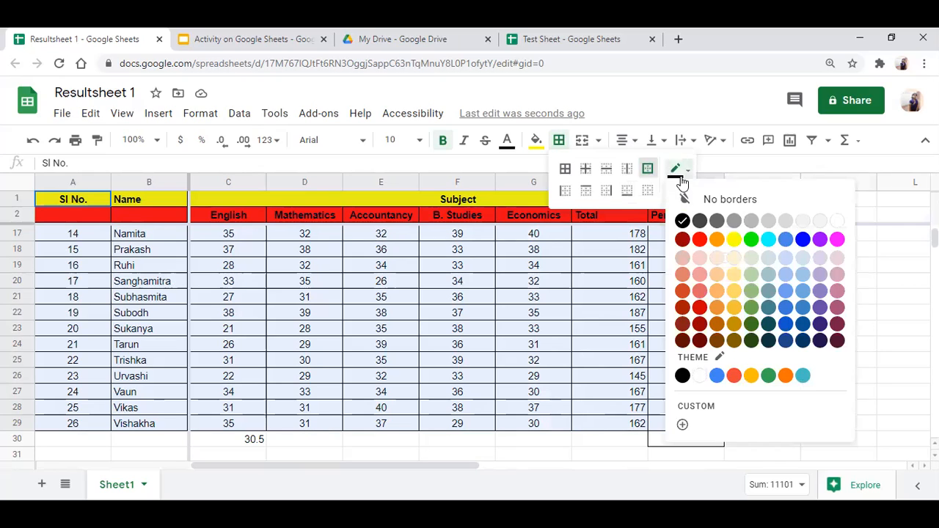
{"action": "left_click", "coordinate": [681, 180]}
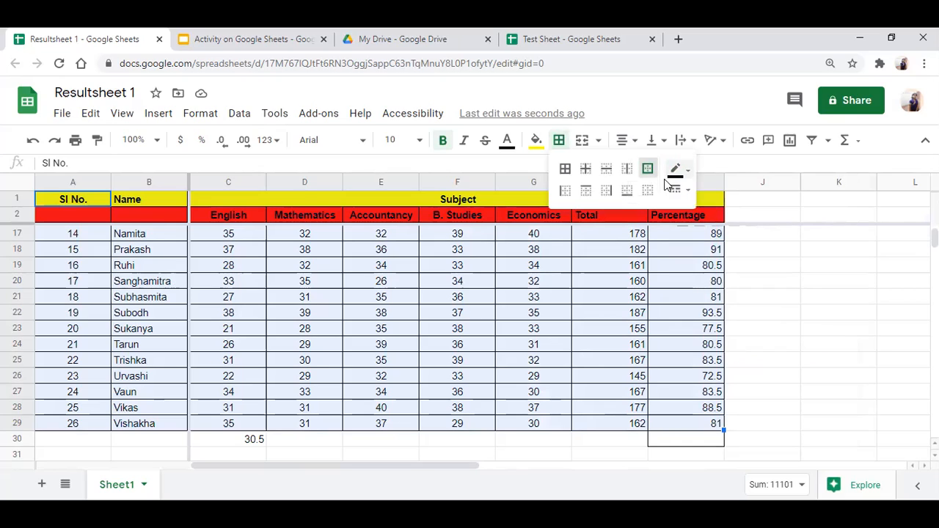
{"action": "left_click", "coordinate": [676, 189]}
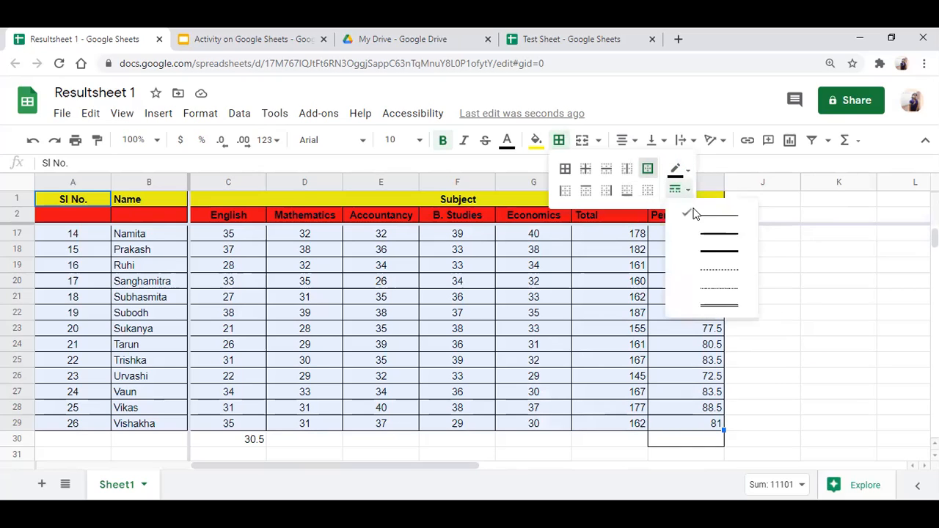
{"action": "left_click", "coordinate": [712, 253]}
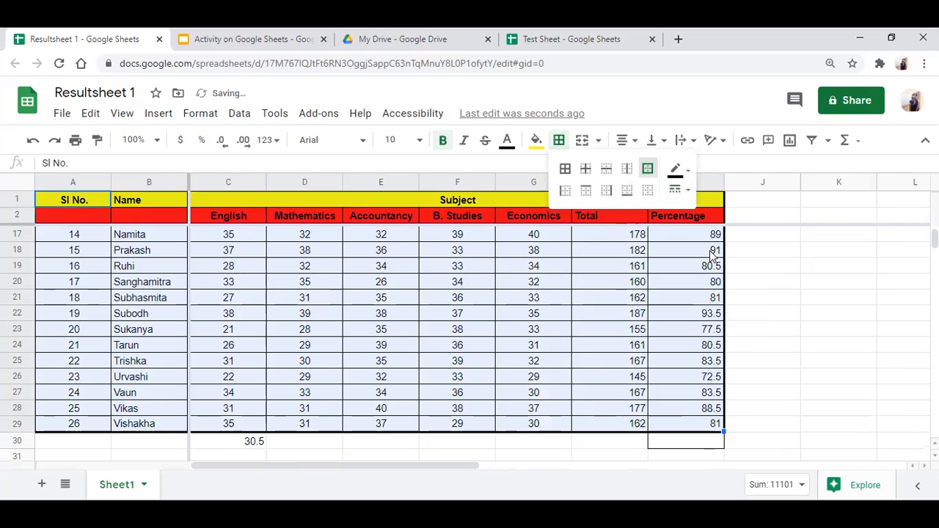
- Colour the result table's outer border orange and deselect the table
{"action": "left_click", "coordinate": [676, 170]}
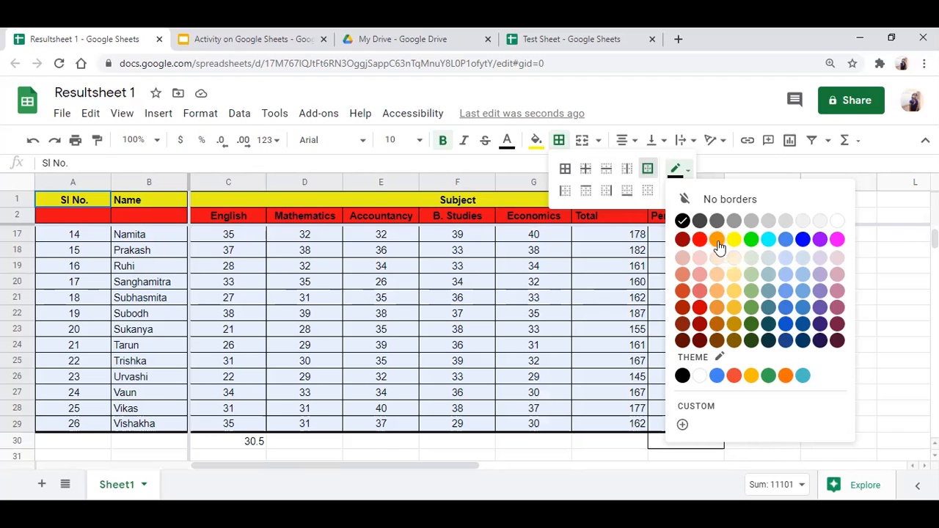
{"action": "left_click", "coordinate": [717, 241]}
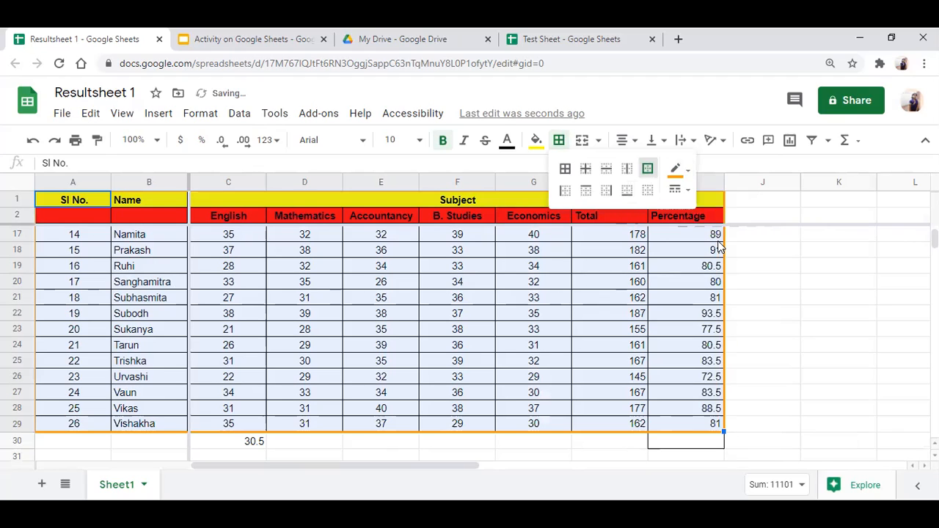
{"action": "left_click", "coordinate": [751, 366]}
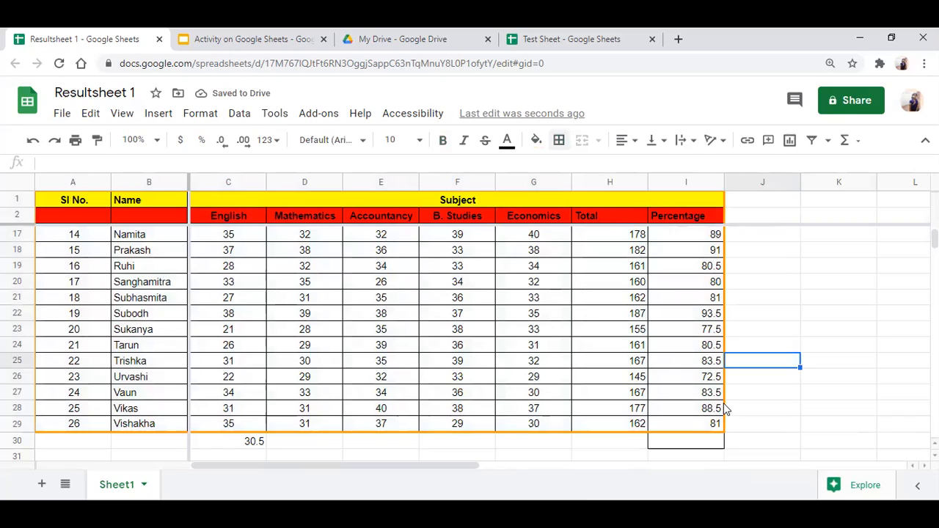
{"action": "left_click", "coordinate": [847, 301]}
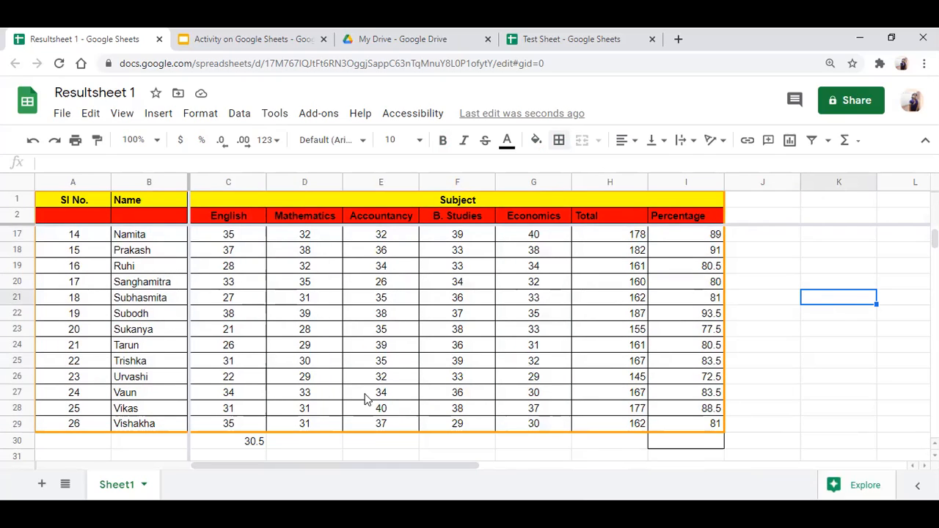
- Examine the bordered table along the Total column, from the lower student rows up to the Subject heading
{"action": "left_click", "coordinate": [598, 301]}
{"action": "key", "text": "Up"}
{"action": "key", "text": "Up"}
{"action": "key", "text": "Up"}
{"action": "key", "text": "Up"}
{"action": "key", "text": "Up"}
{"action": "key", "text": "Up"}
{"action": "key", "text": "Up"}
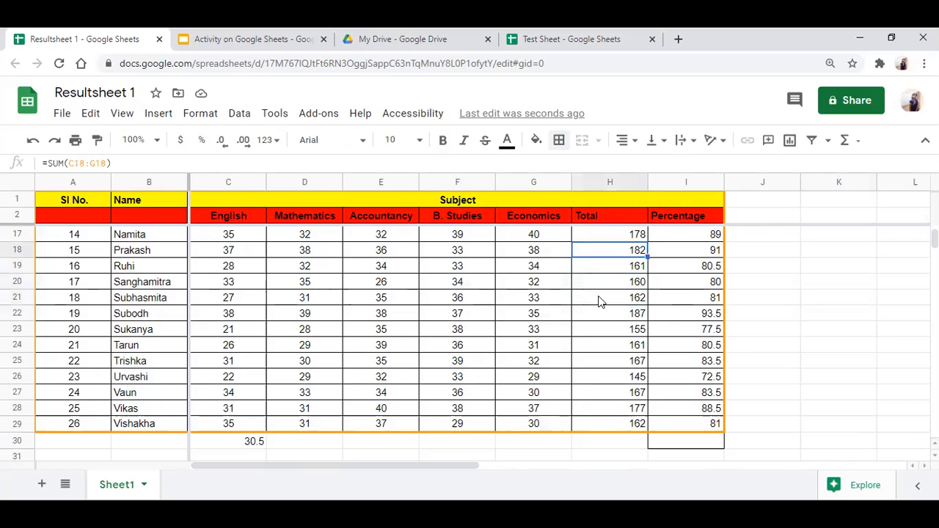
{"action": "key", "text": "Up"}
{"action": "key", "text": "Up"}
{"action": "key", "text": "Up"}
{"action": "key", "text": "Up"}
{"action": "key", "text": "Up"}
{"action": "key", "text": "Up"}
{"action": "key", "text": "Up"}
{"action": "key", "text": "Up"}
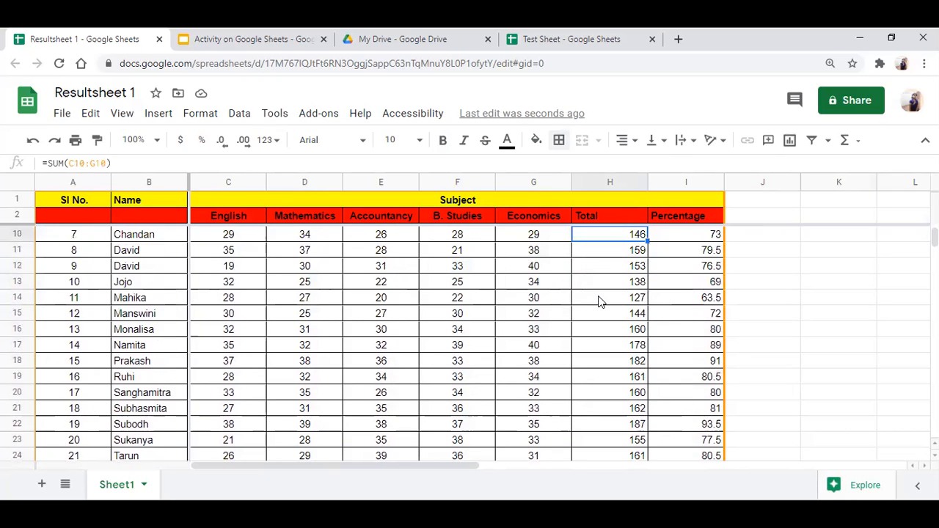
{"action": "key", "text": "Up"}
{"action": "key", "text": "Up"}
{"action": "key", "text": "Up"}
{"action": "key", "text": "Up"}
{"action": "key", "text": "Up"}
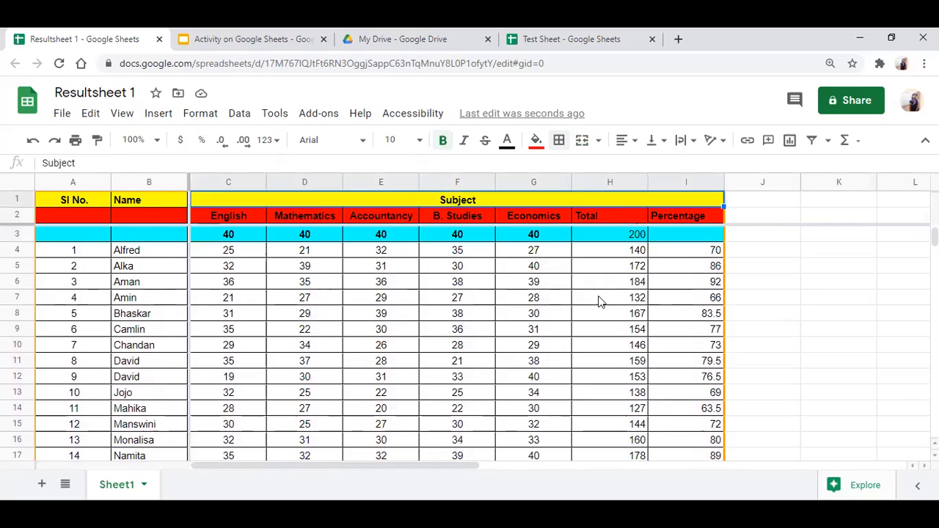